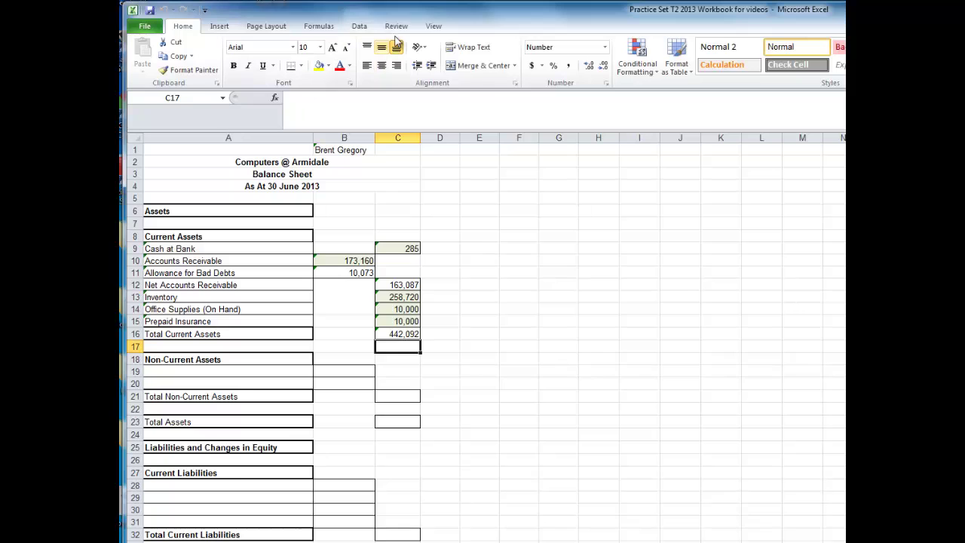
Open a second window of the workbook and tile both windows vertically
click(435, 28)
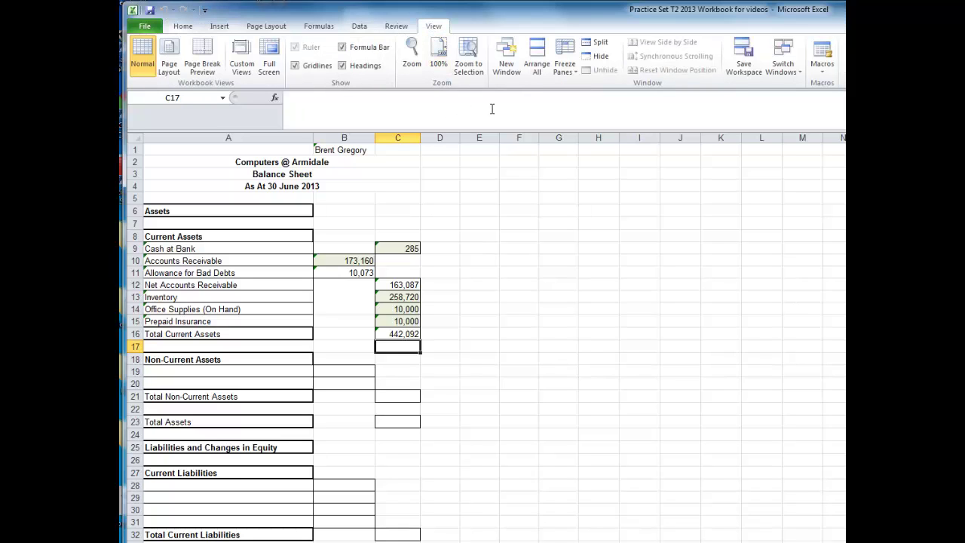
click(510, 66)
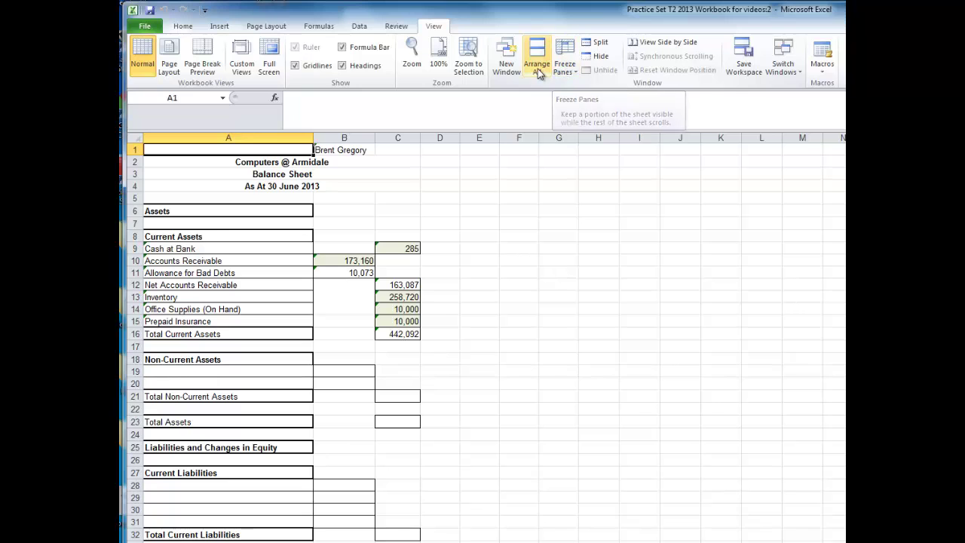
click(538, 68)
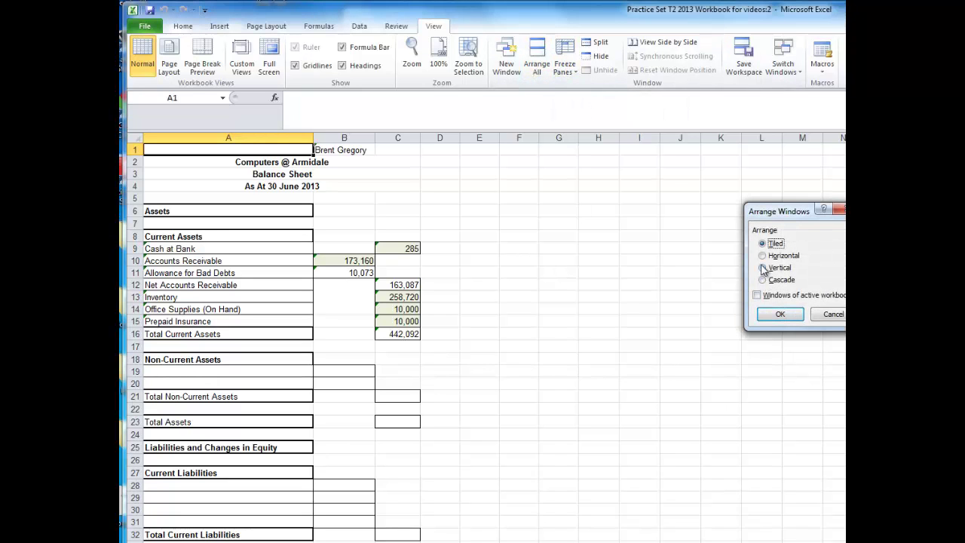
click(778, 314)
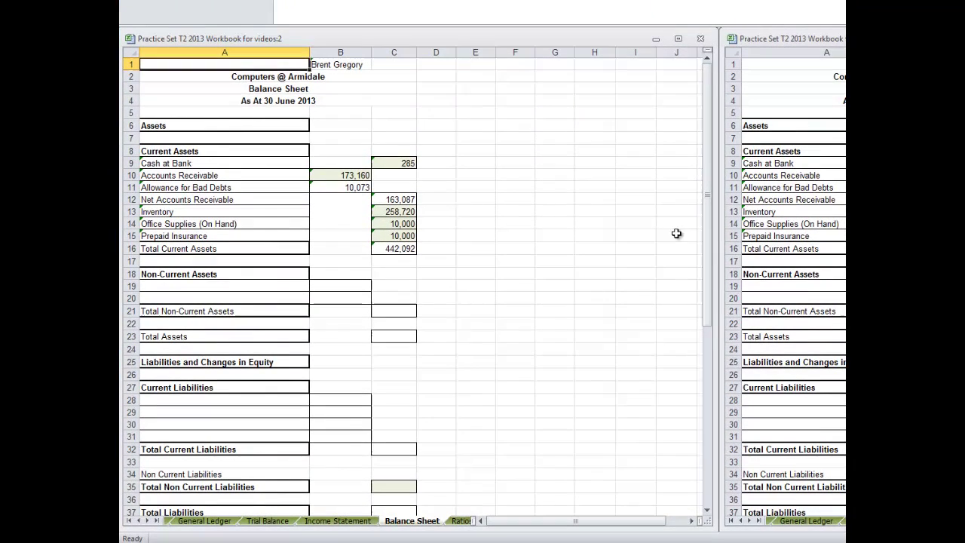
Resize and reposition the two Balance Sheet windows so they fit side by side
mouse_move(718, 258)
mouse_down()
mouse_move(491, 259)
mouse_move(512, 258)
mouse_up()
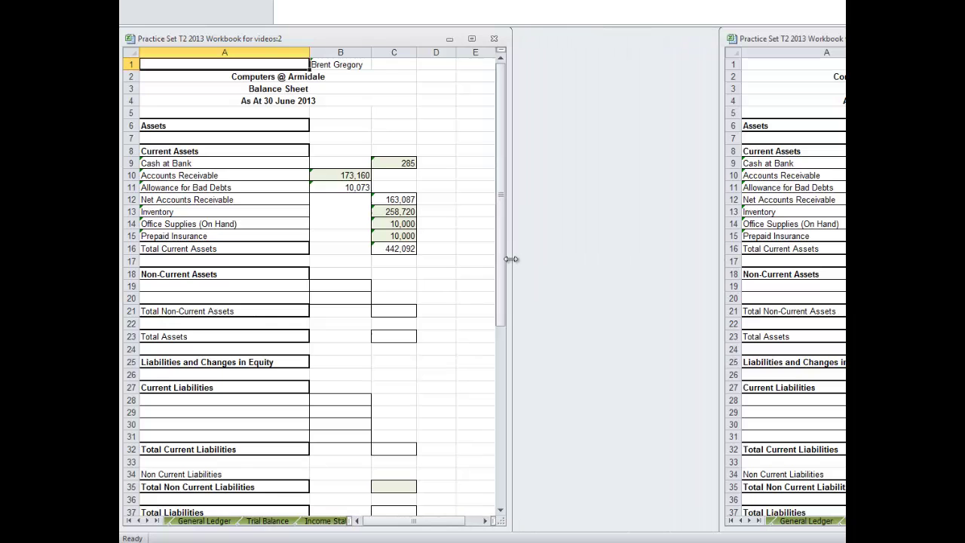
drag(928, 42, 735, 37)
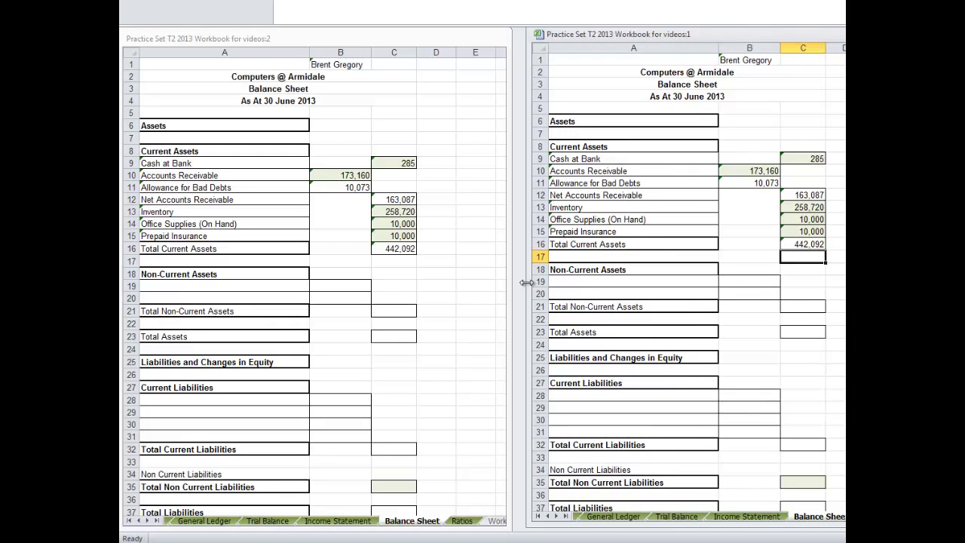
mouse_move(527, 282)
mouse_down()
mouse_move(538, 282)
mouse_move(451, 282)
mouse_up()
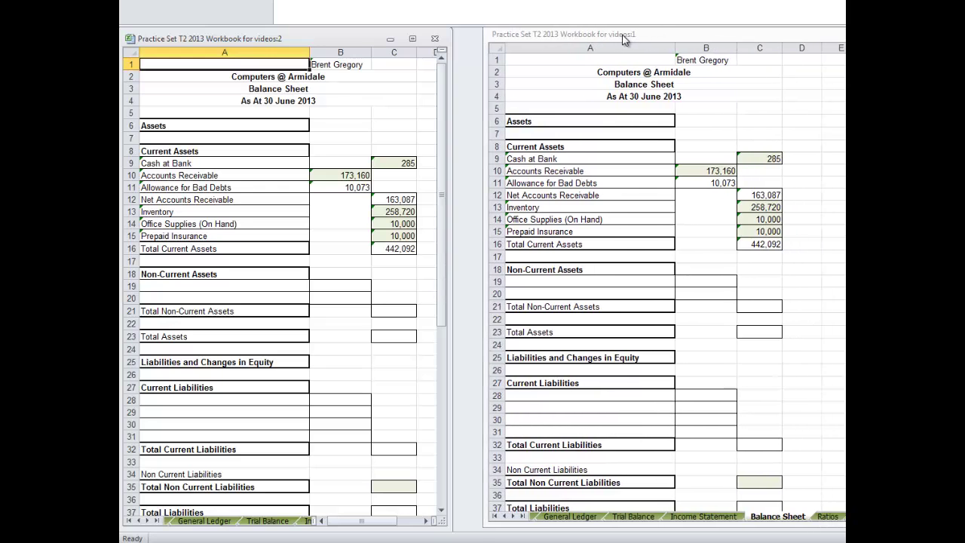
drag(679, 39, 604, 40)
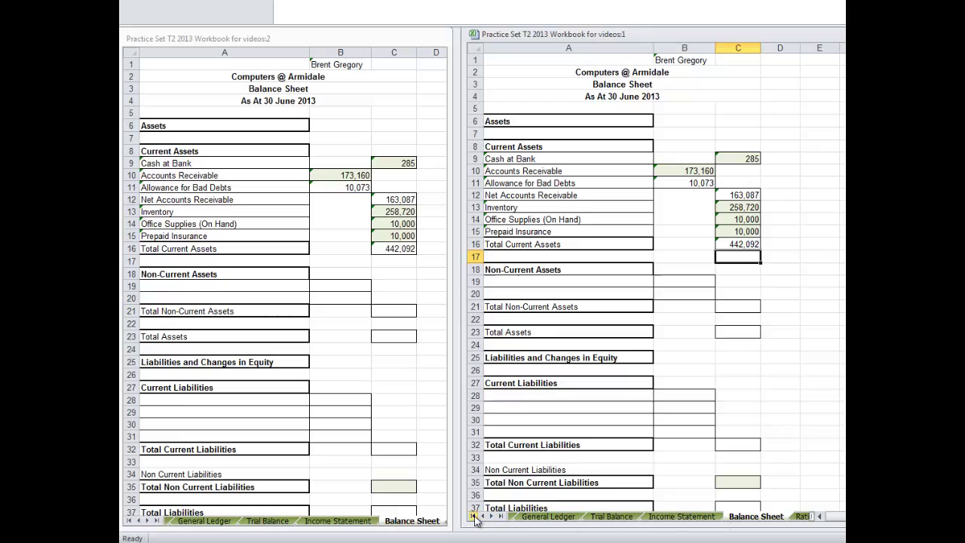
Switch the right window to Trial Balance and bring its Balance Sheet columns into view
click(614, 519)
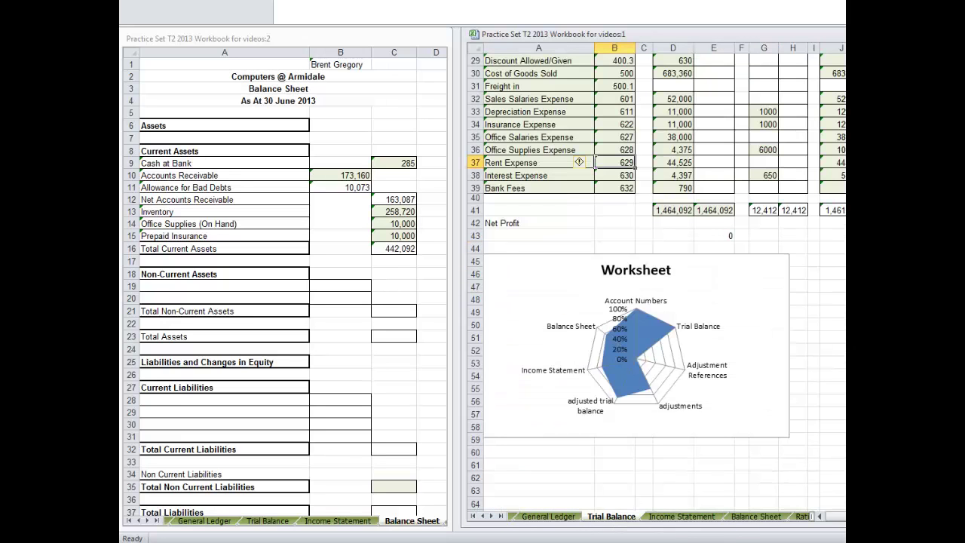
scroll(579, 162, up, 2)
scroll(579, 163, up, 6)
scroll(578, 162, up, 3)
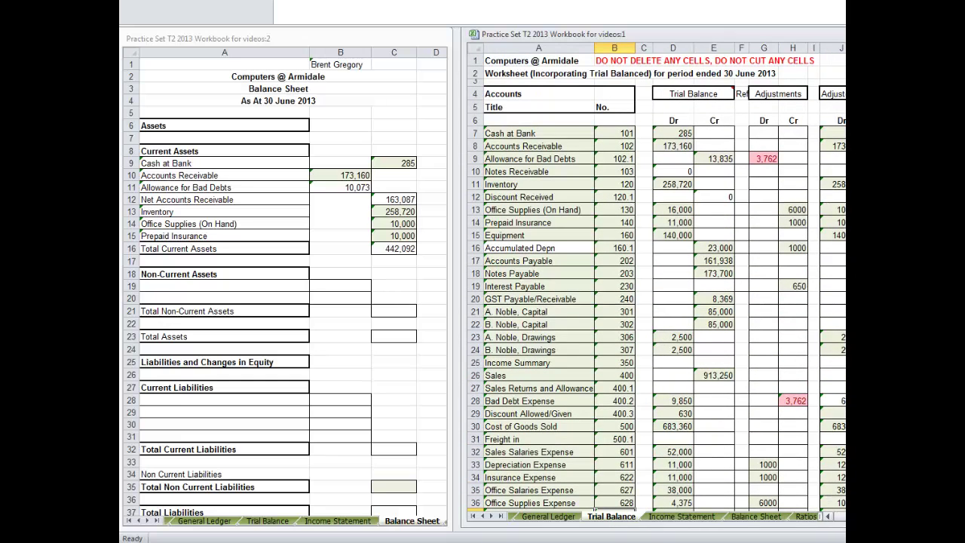
scroll(663, 279, right, 5)
scroll(664, 280, right, 1)
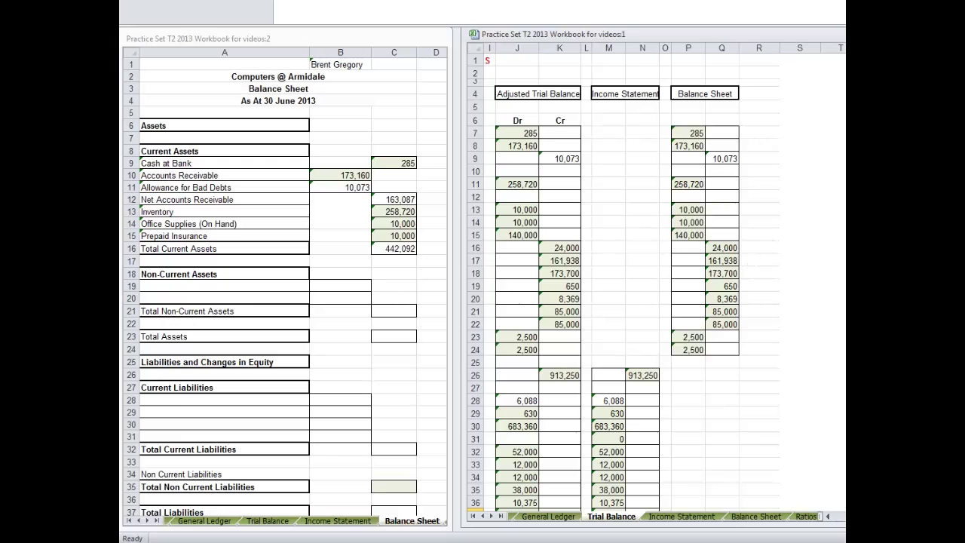
click(825, 517)
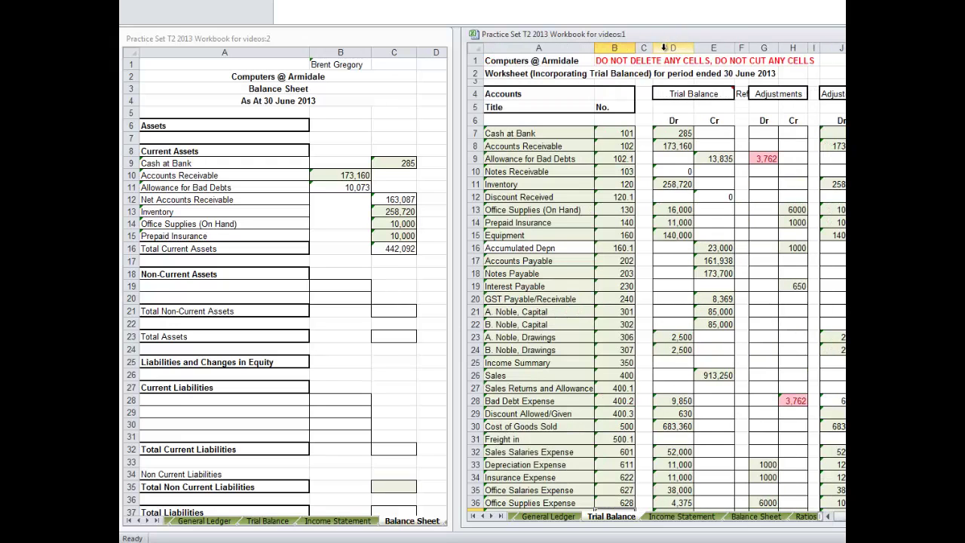
drag(664, 48, 844, 48)
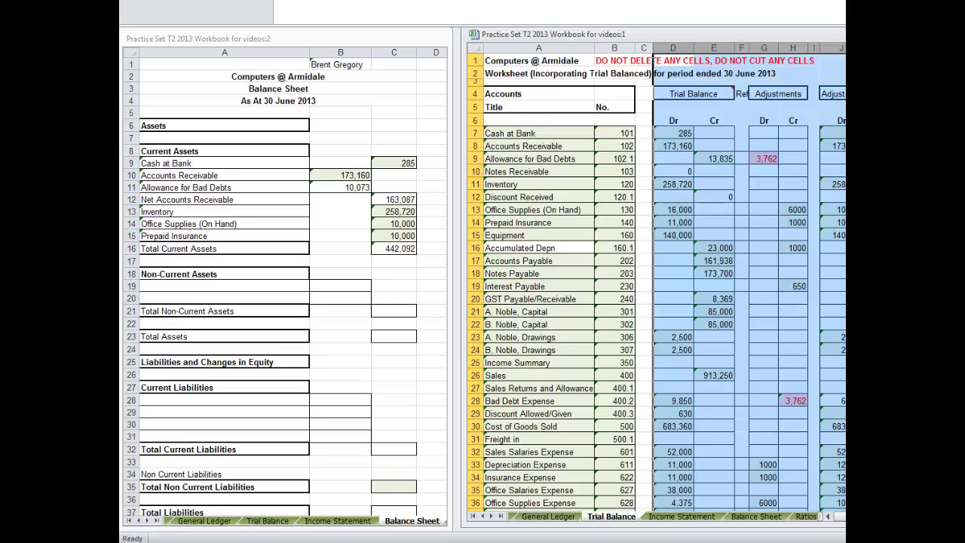
scroll(749, 279, right, 5)
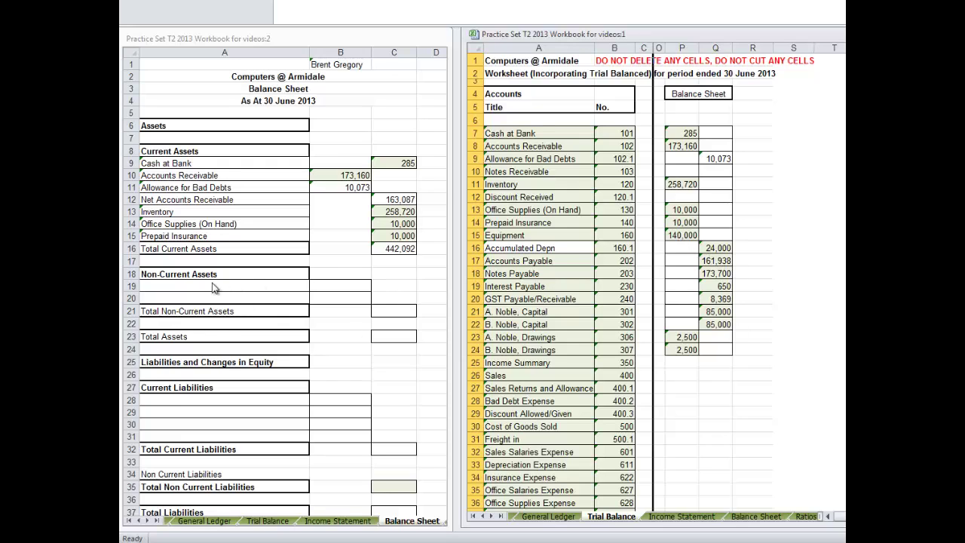
Link A19 and A20 to the Trial Balance Equipment and Accumulated Depn account names
click(182, 288)
click(151, 289)
text(=)
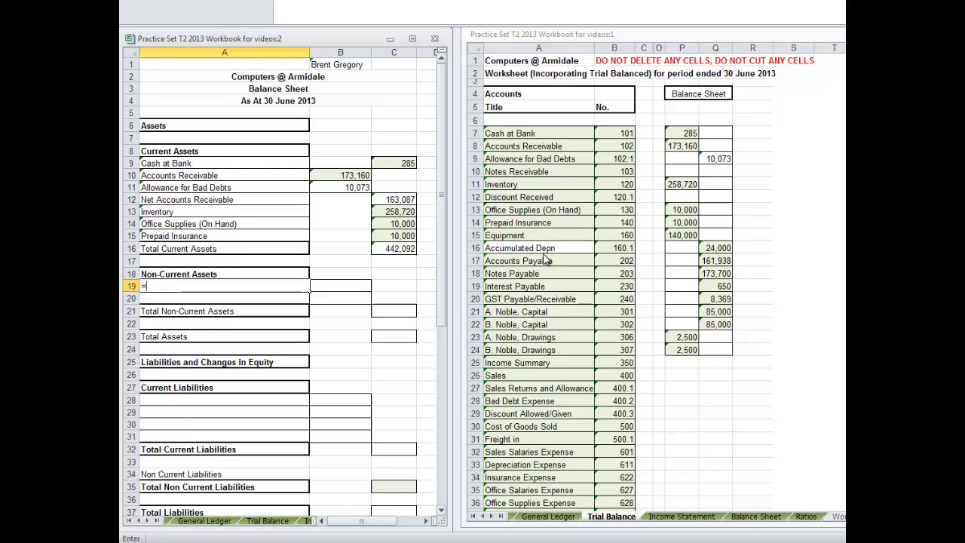
click(504, 235)
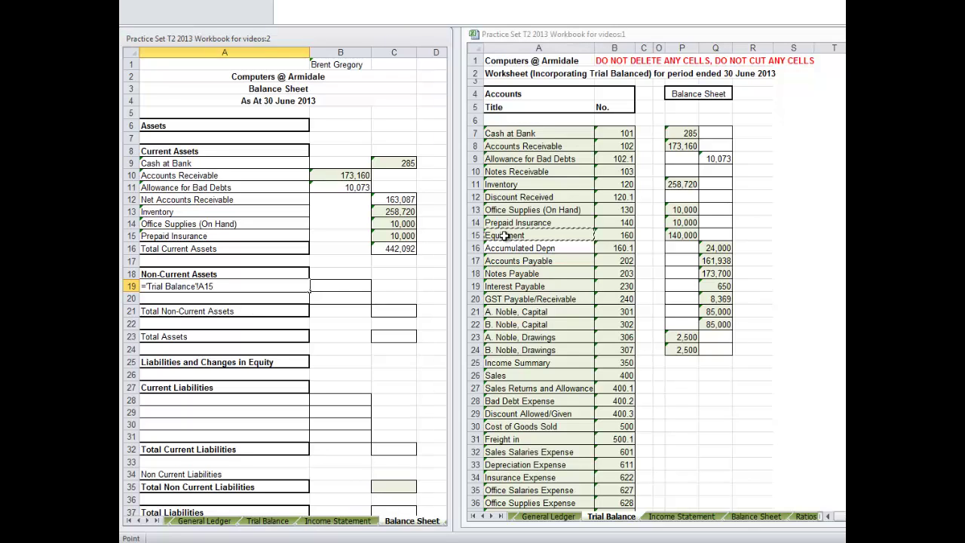
key(Return)
text(=)
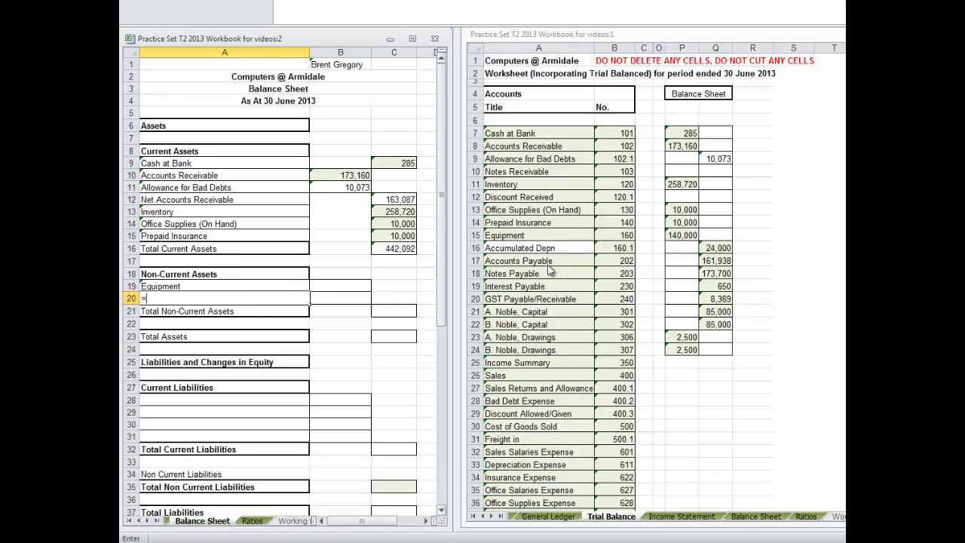
click(514, 248)
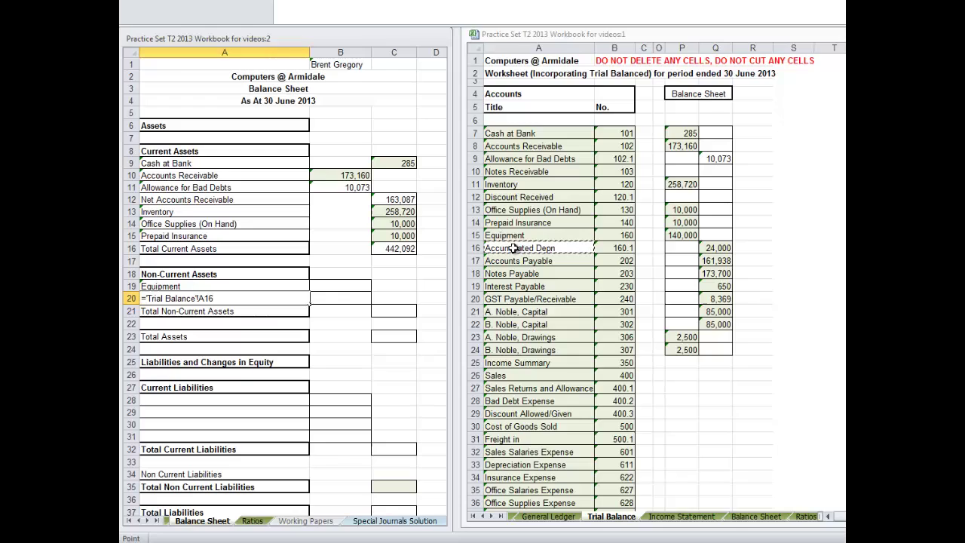
key(Return)
Link B19 and B20 to the Equipment 140,000 and Accumulated Depn 24,000 balances
click(340, 286)
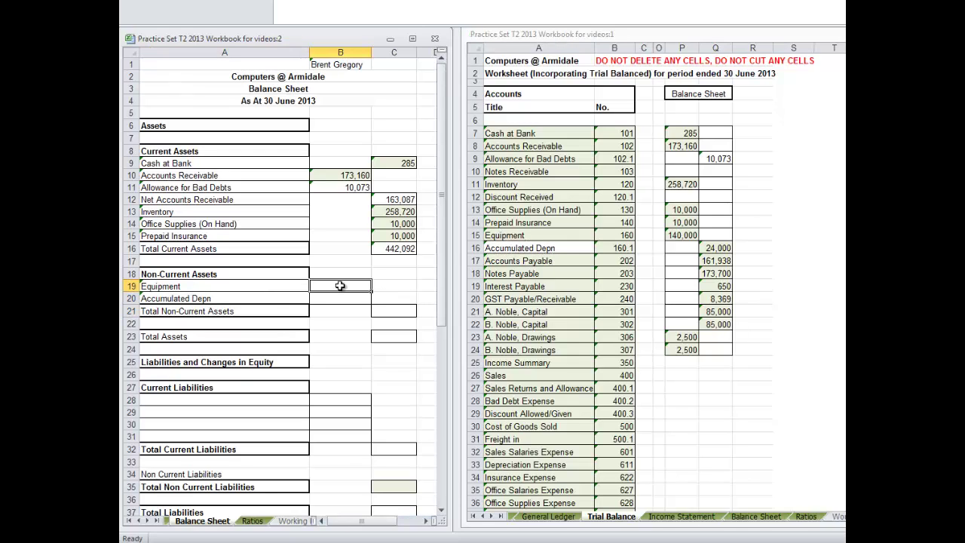
text(=)
click(681, 235)
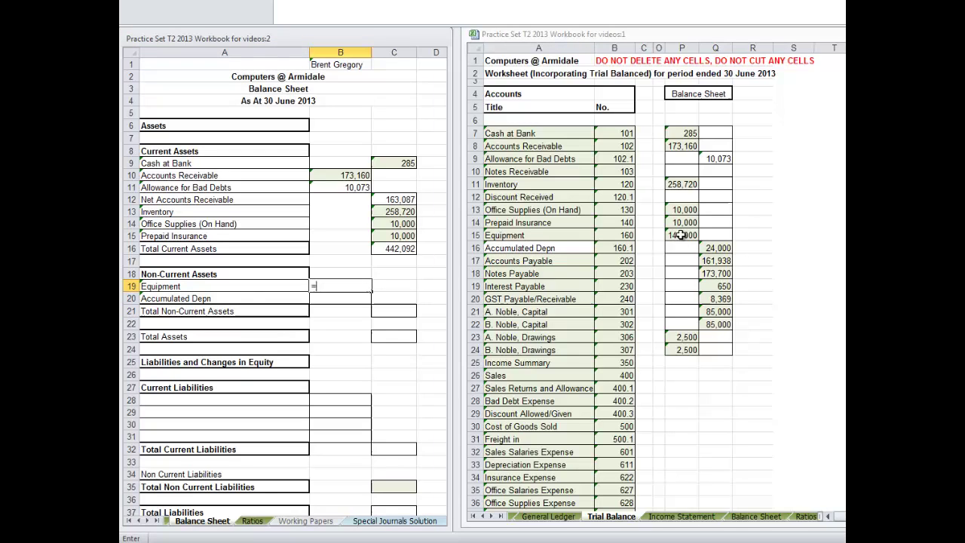
key(Return)
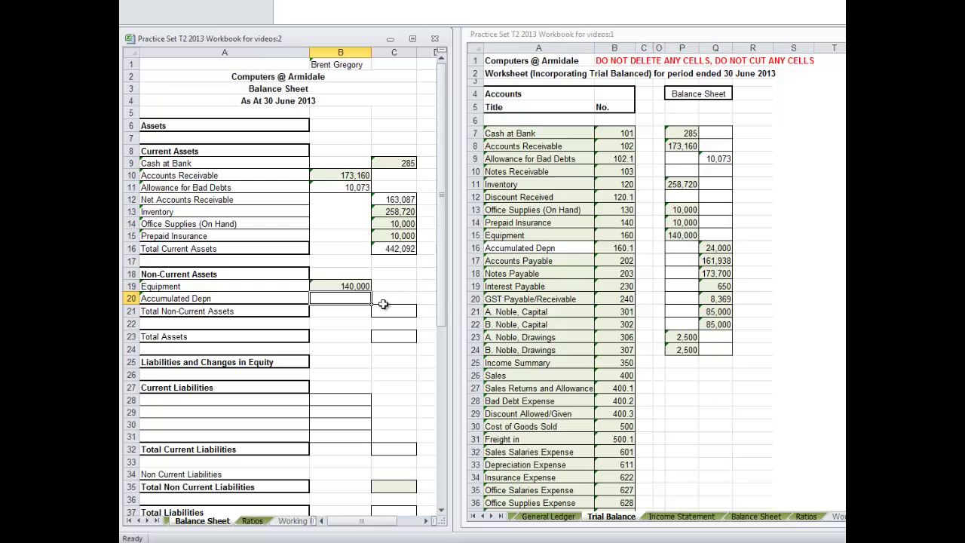
text(=)
click(715, 247)
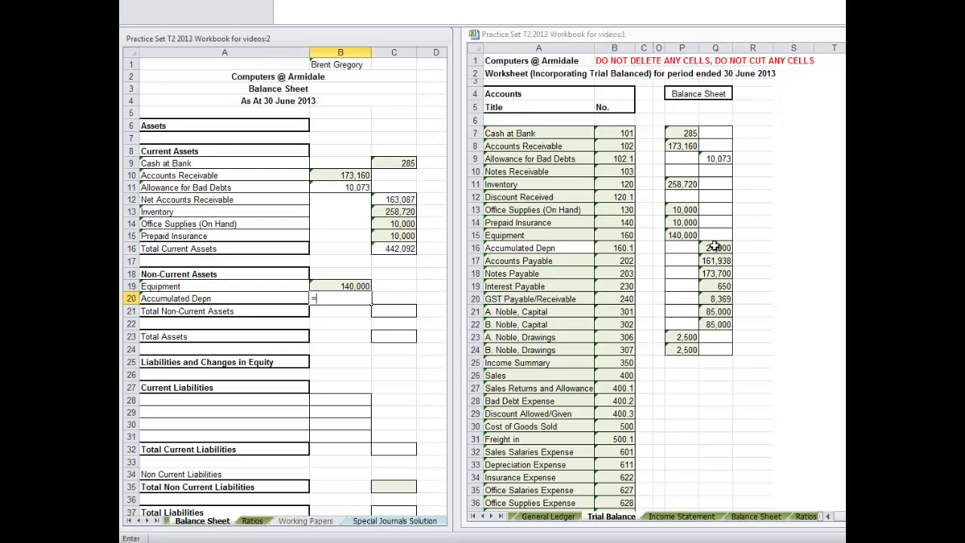
key(Return)
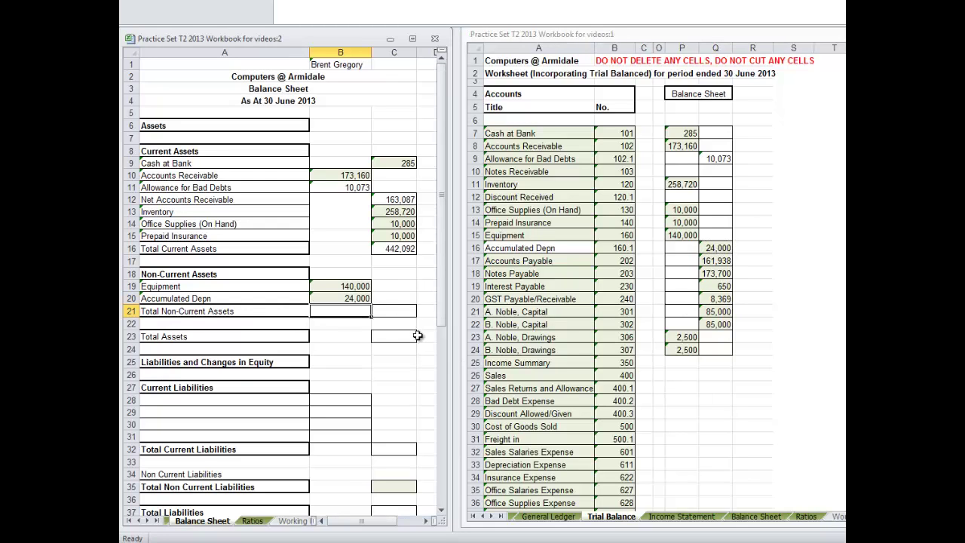
Total non-current assets in C21 as Equipment minus Accumulated Depn, giving 116,000
click(406, 315)
text(==)
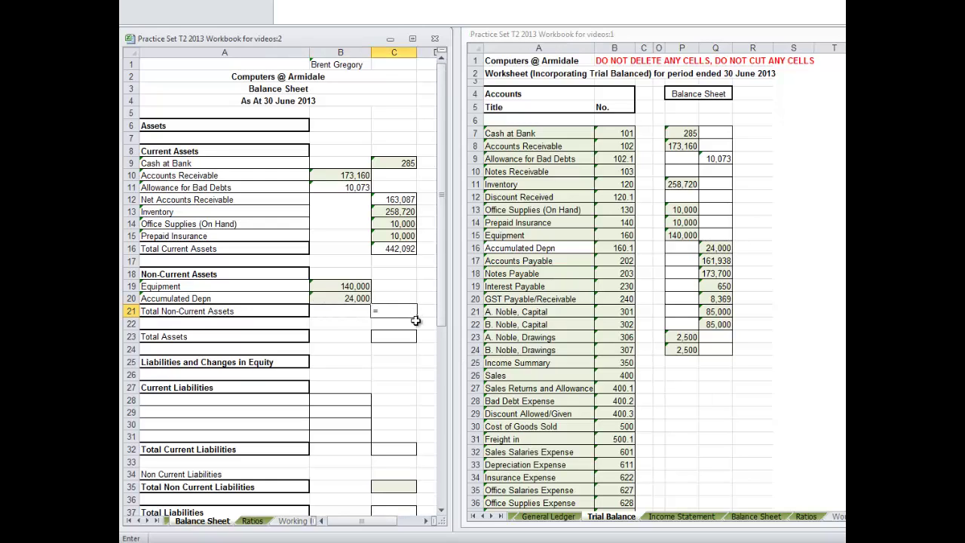
click(362, 285)
text(-)
key(Return)
click(695, 271)
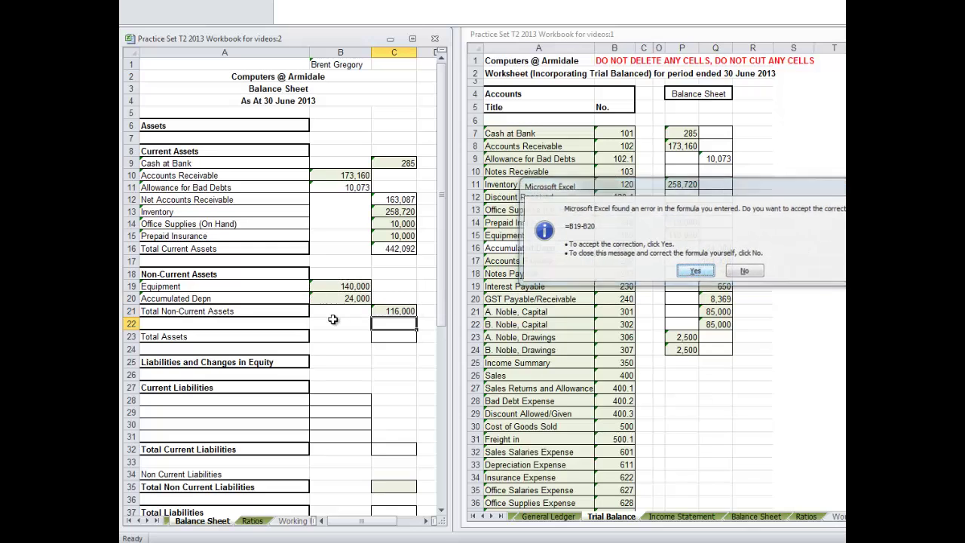
Set Total Assets in C23 to current plus non-current assets, giving 558,092
click(398, 337)
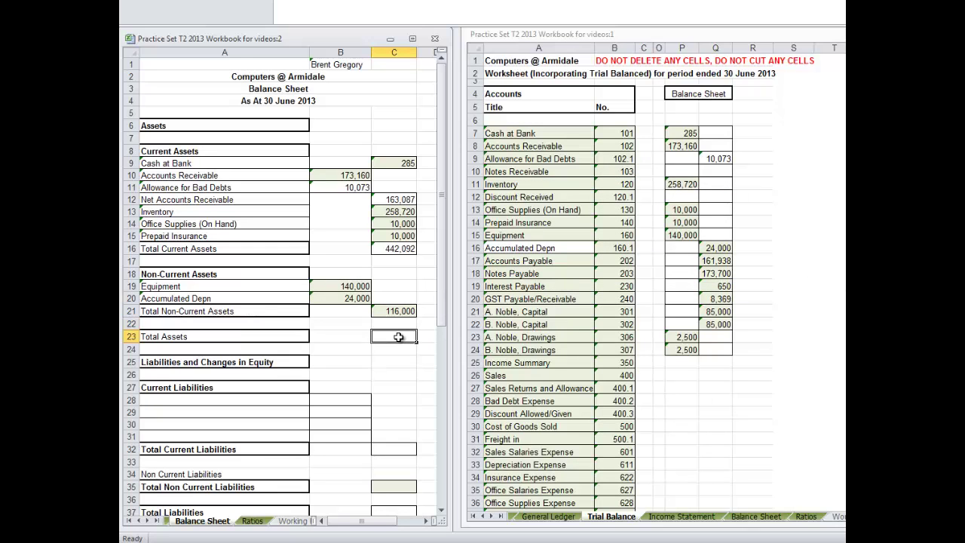
text(=)
click(396, 250)
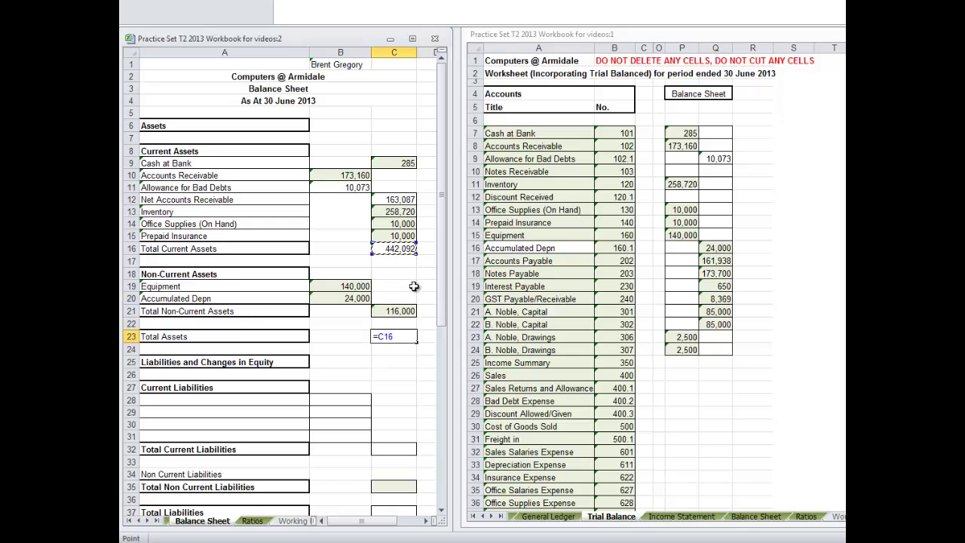
text(=)
click(402, 312)
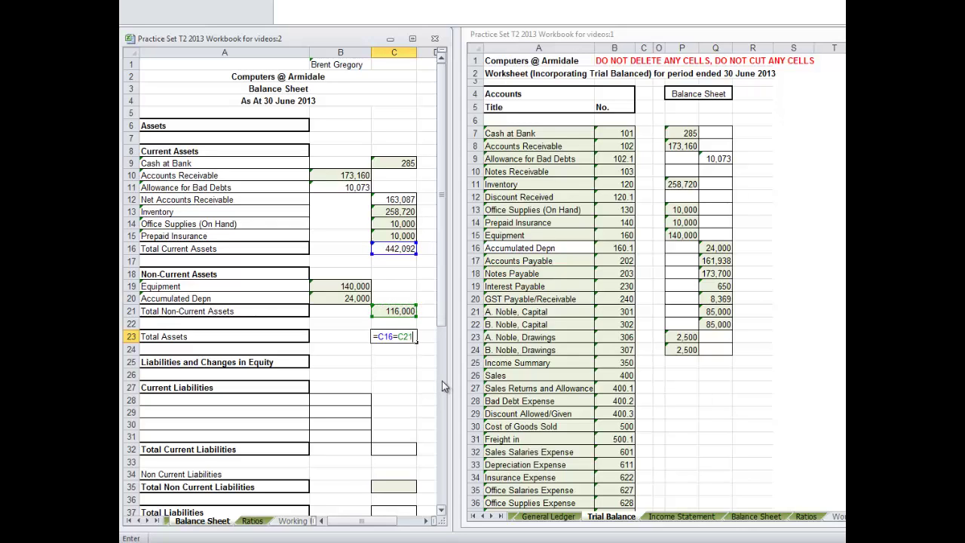
key(BackSpace)
key(BackSpace)
key(BackSpace)
click(398, 312)
key(Return)
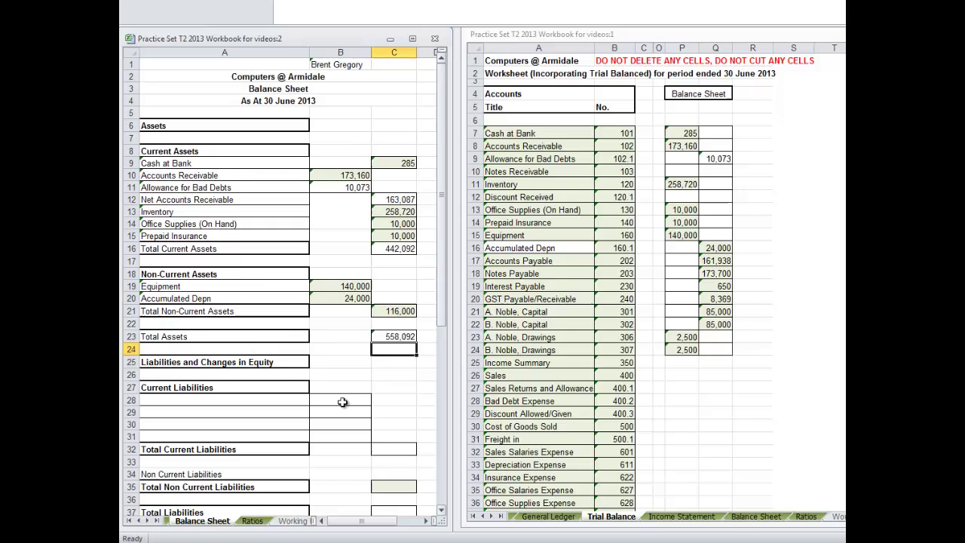
Link A28:A31 to the Accounts Payable, Notes Payable, Interest Payable and GST Payable/Receivable names
click(189, 401)
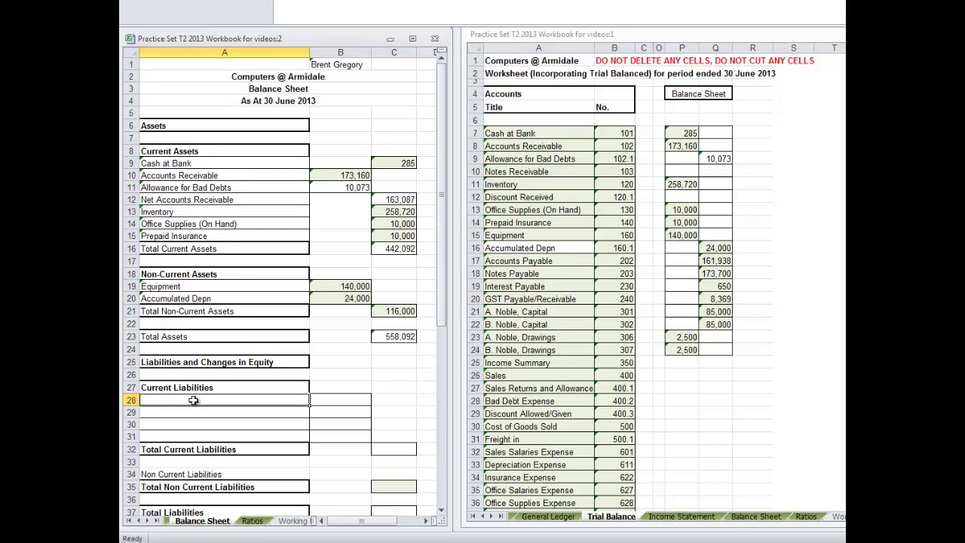
text(=)
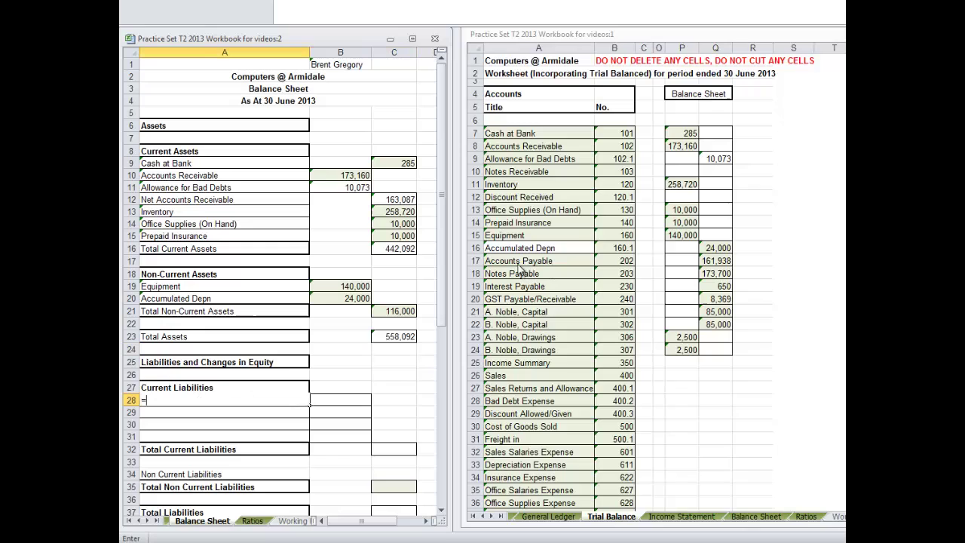
click(512, 261)
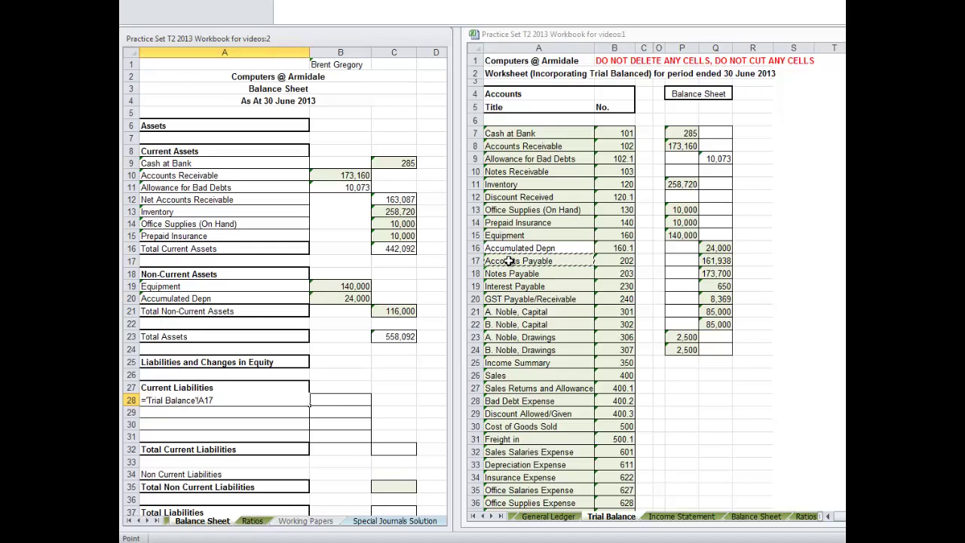
key(Return)
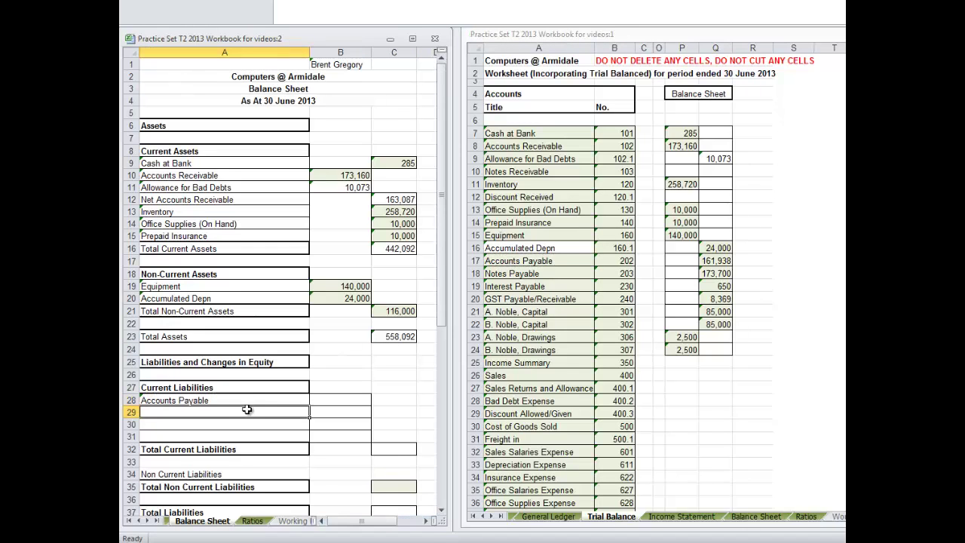
text(=)
click(509, 273)
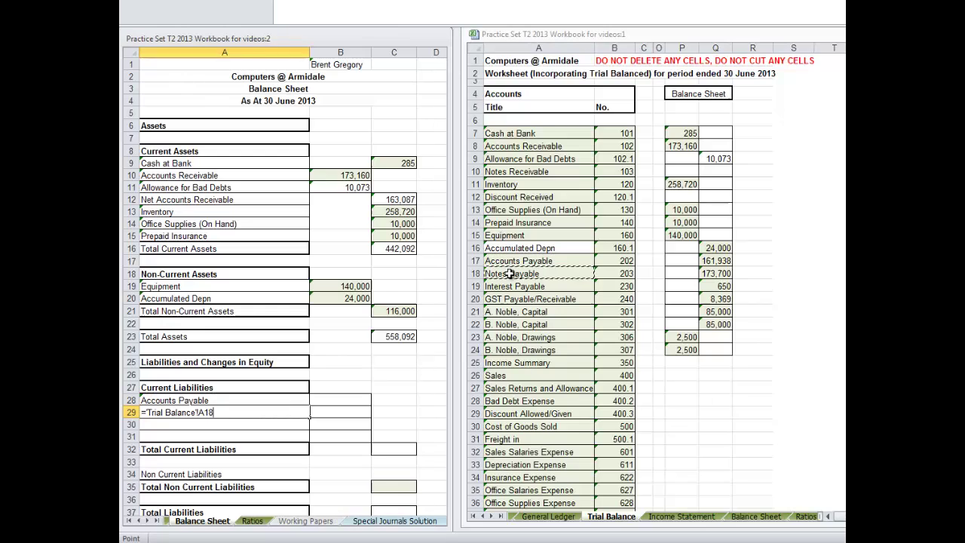
key(Return)
text(=)
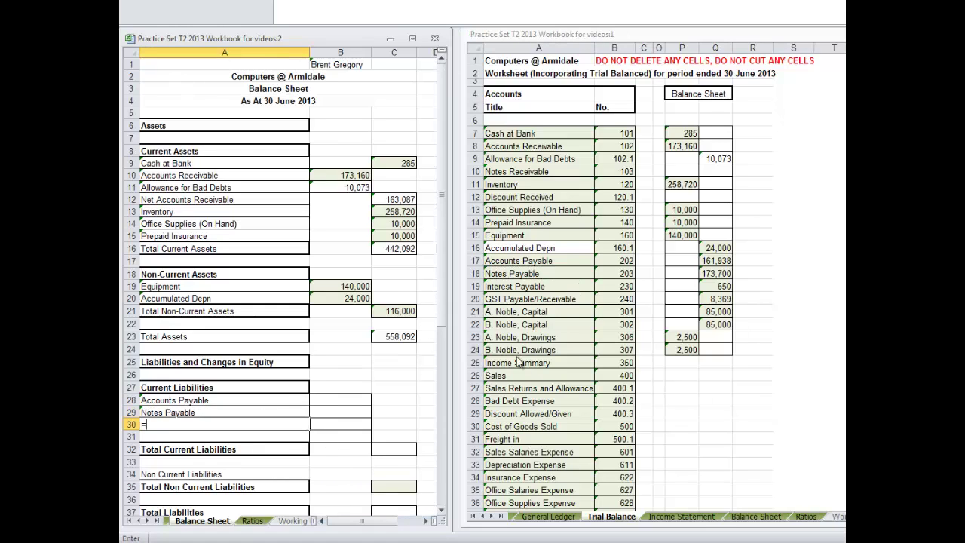
click(512, 287)
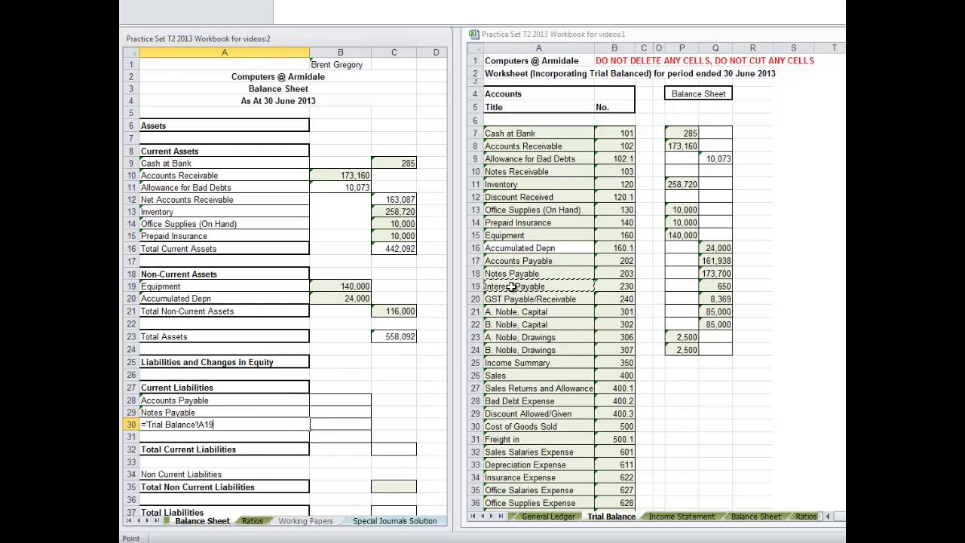
key(Return)
text(=)
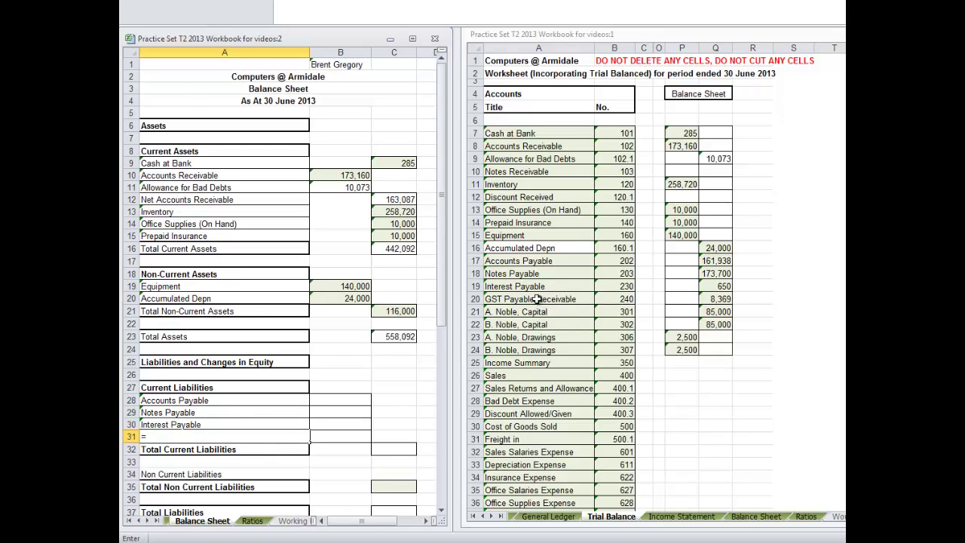
click(535, 298)
key(Return)
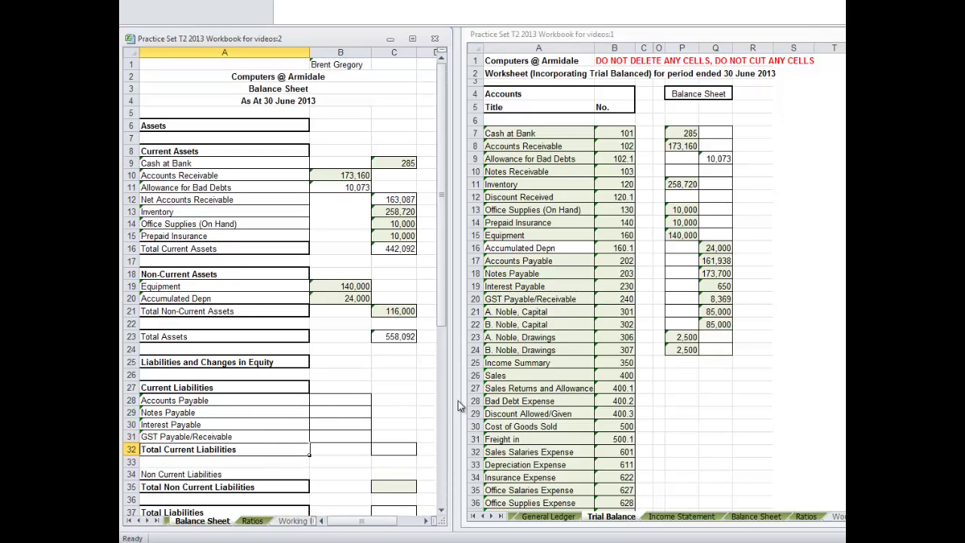
Link B28 to the Trial Balance Accounts Payable balance of 161,938 and select B28:B31
click(341, 399)
text(=)
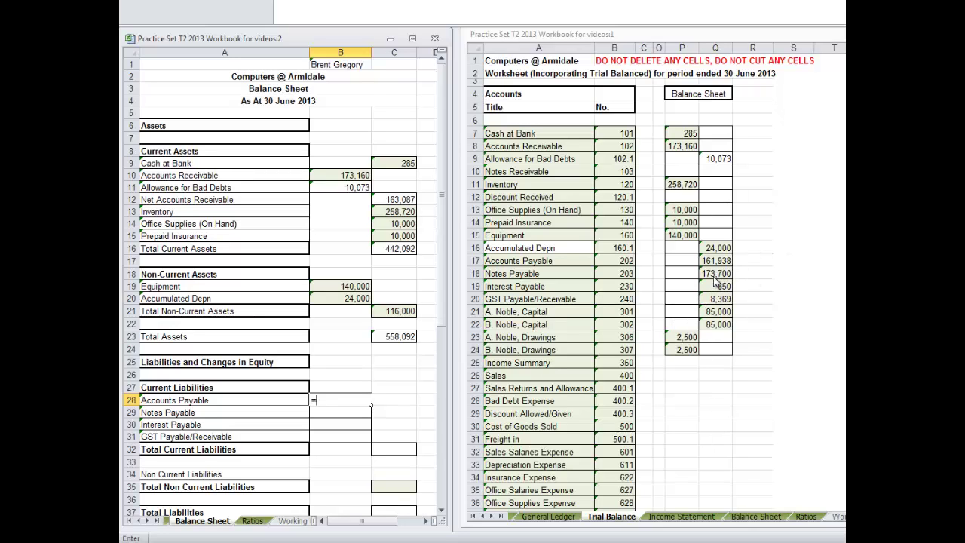
click(710, 273)
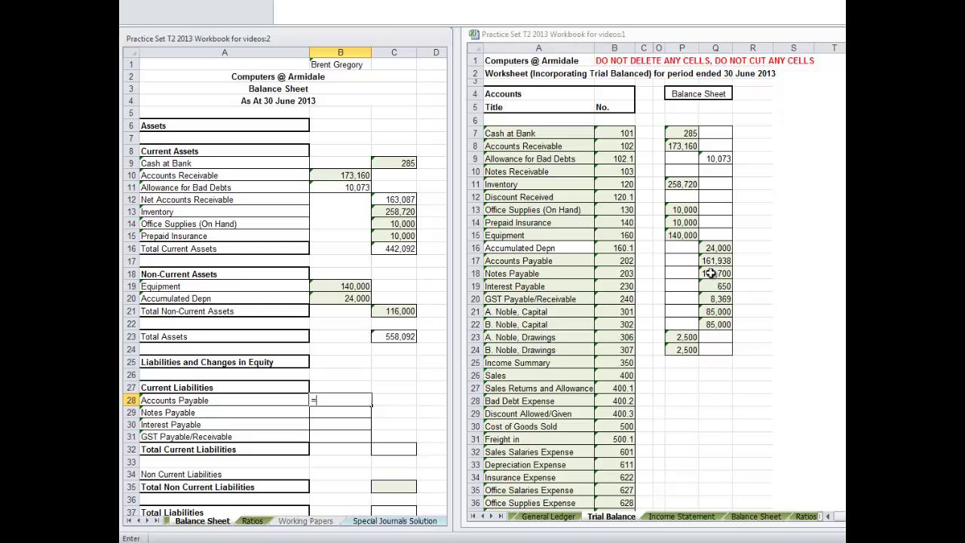
click(711, 262)
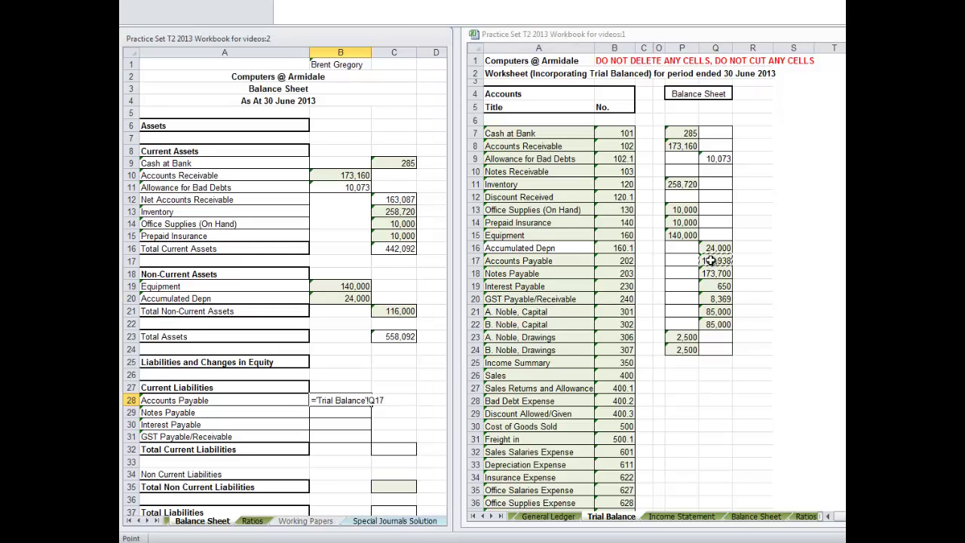
key(Return)
drag(356, 401, 350, 436)
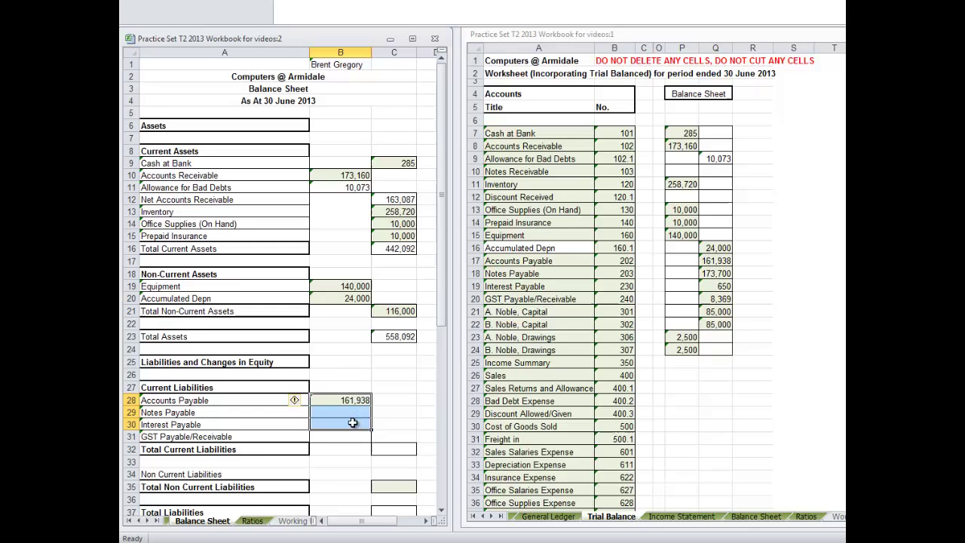
Fill the amounts down B29:B31 and total current liabilities in C32 with =SUM(B28:B31), giving 344,657
key(ctrl+d)
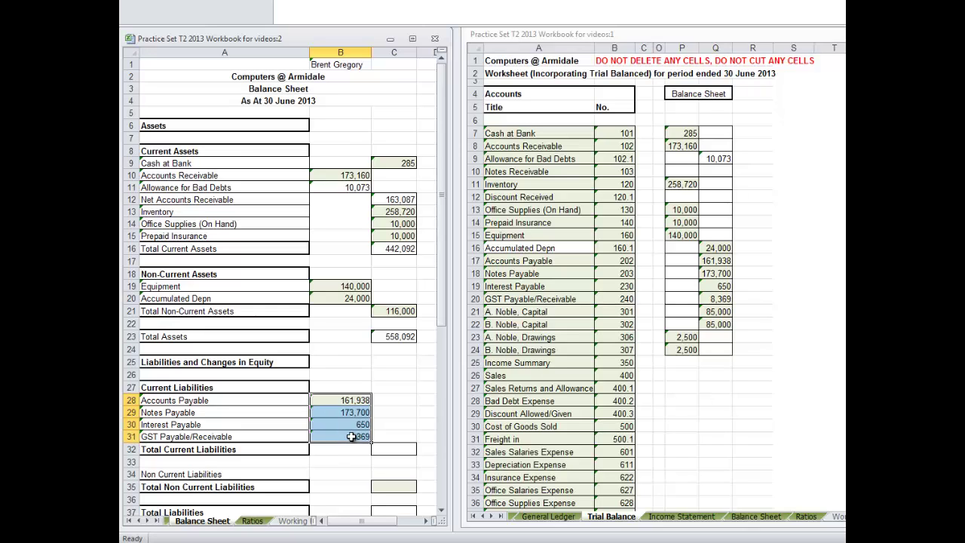
click(401, 449)
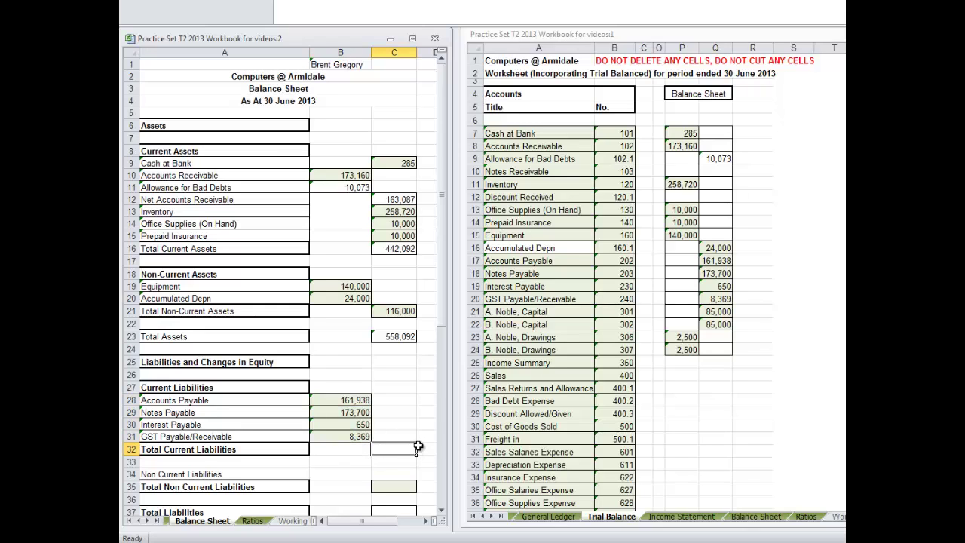
text(=sum)
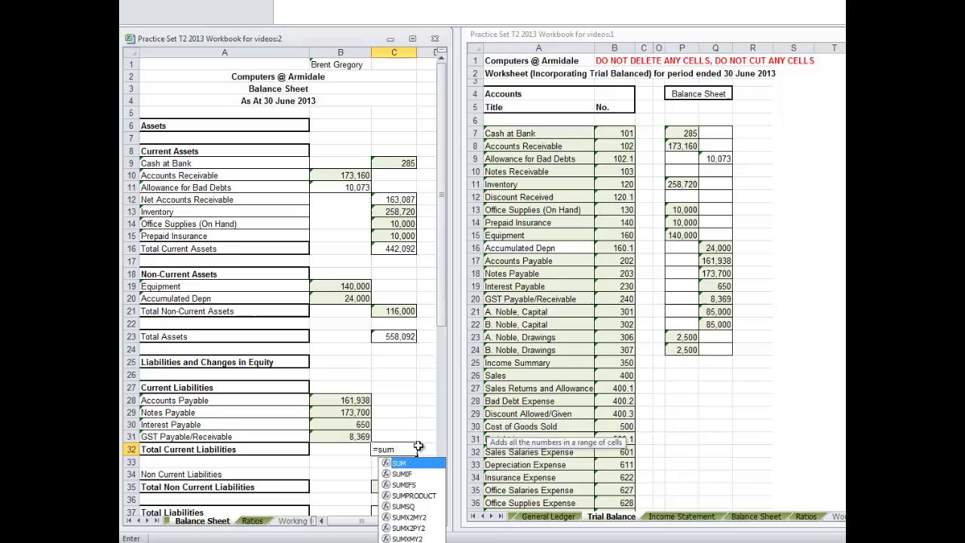
text(()
drag(353, 400, 353, 433)
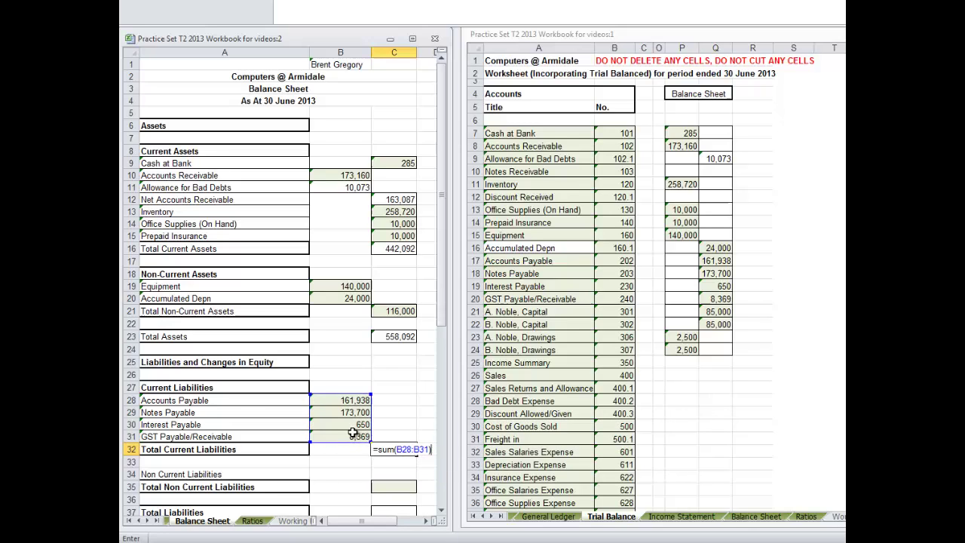
key(Return)
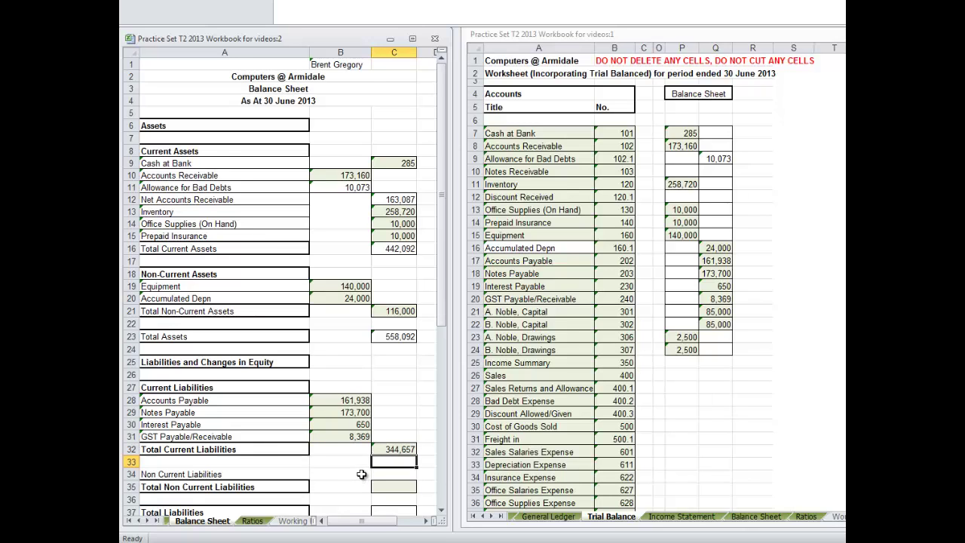
Enter 0 non-current liabilities in C35 and Total Liabilities in C37 as =C32+C35
scroll(362, 474, down, 2)
scroll(370, 388, down, 2)
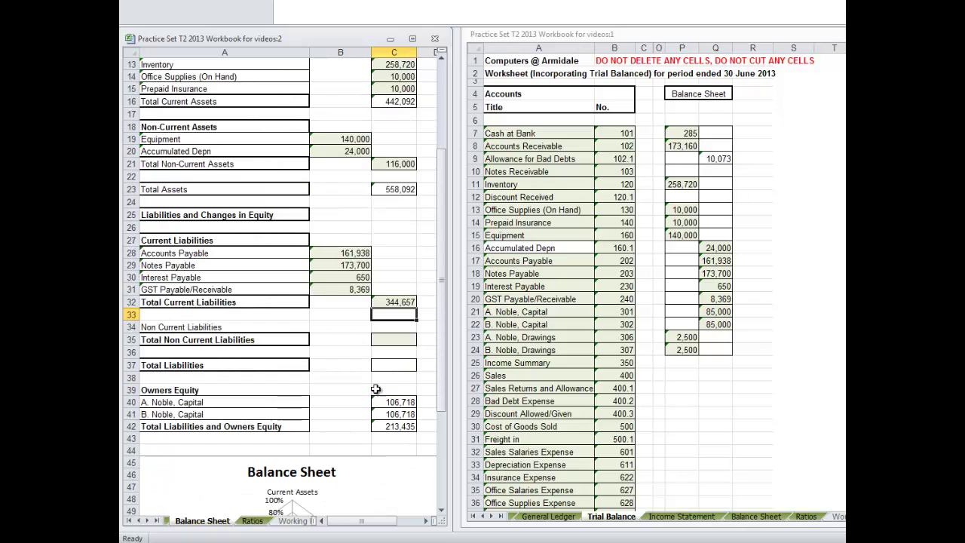
click(413, 340)
text(0)
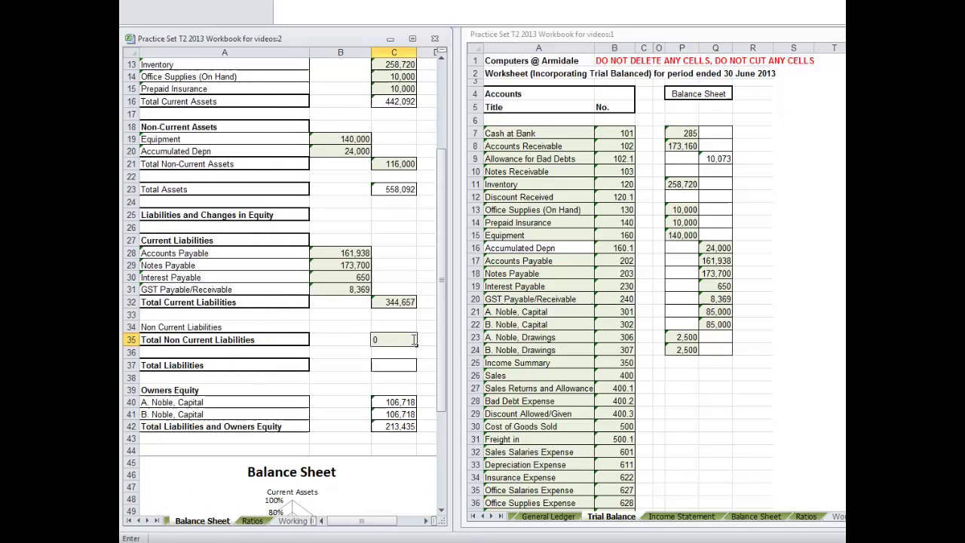
key(Return)
click(415, 366)
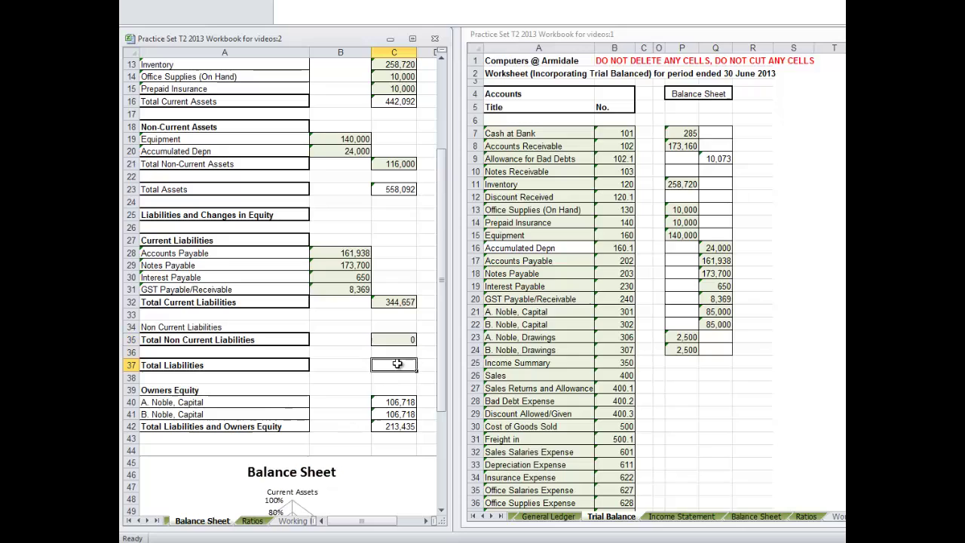
text(=)
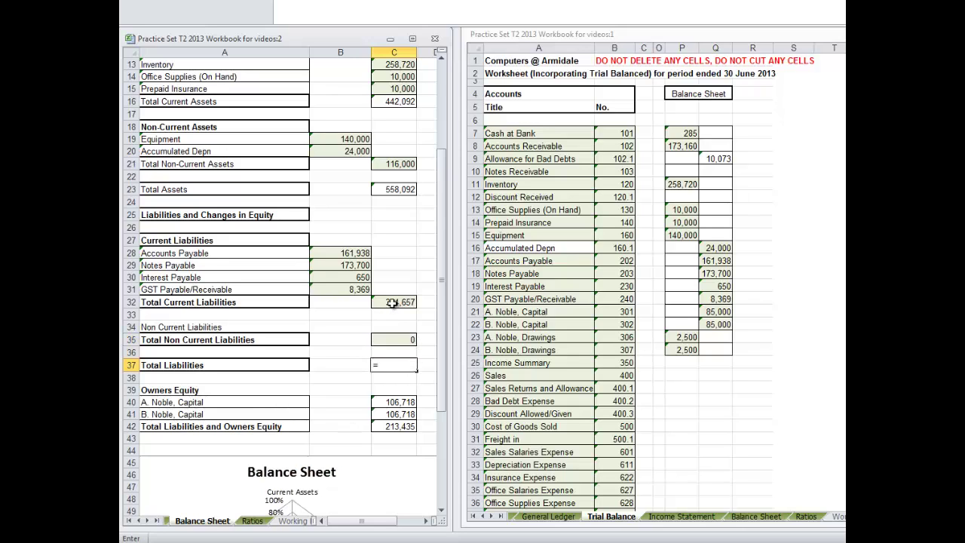
click(390, 302)
text(+)
click(388, 342)
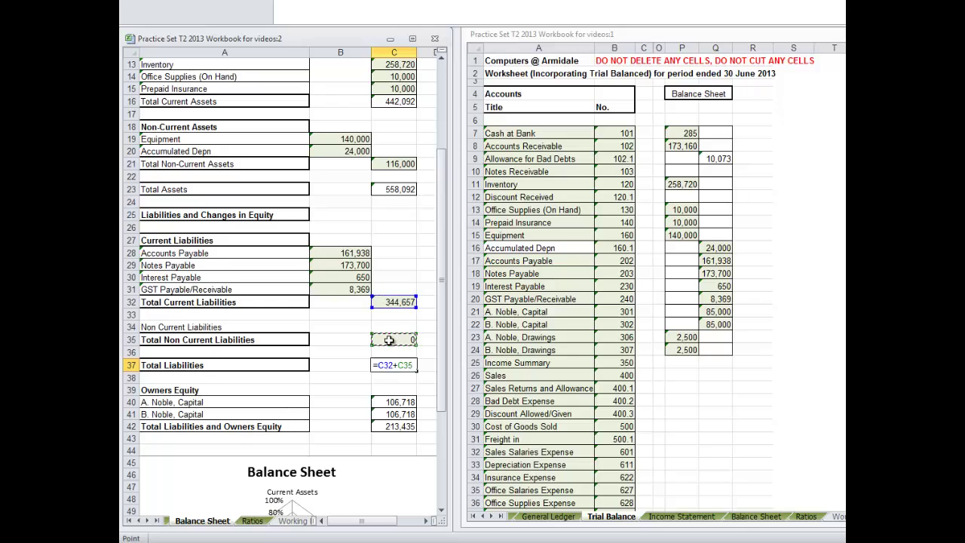
key(Return)
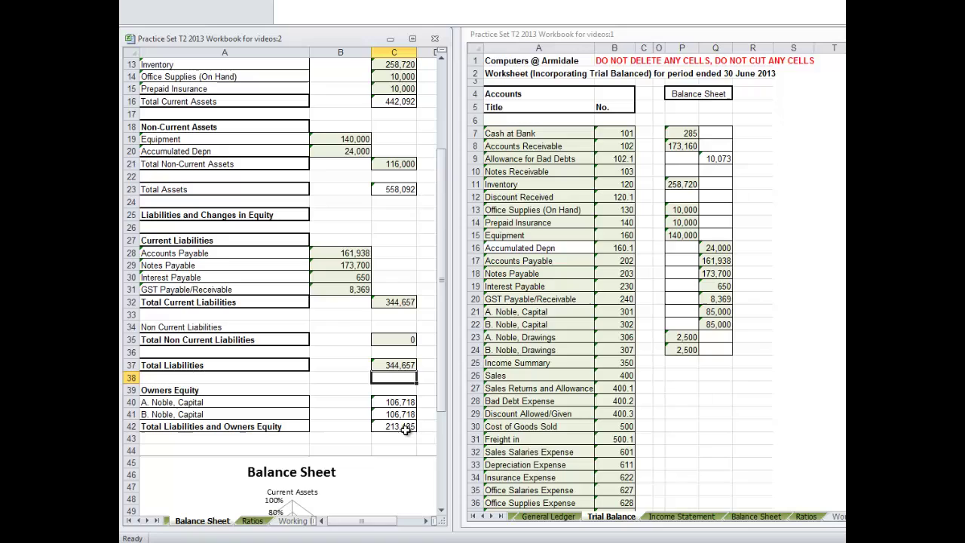
Set Total Liabilities and Owners Equity to liabilities plus both partners' capital, giving 558,092
click(404, 428)
text(=)
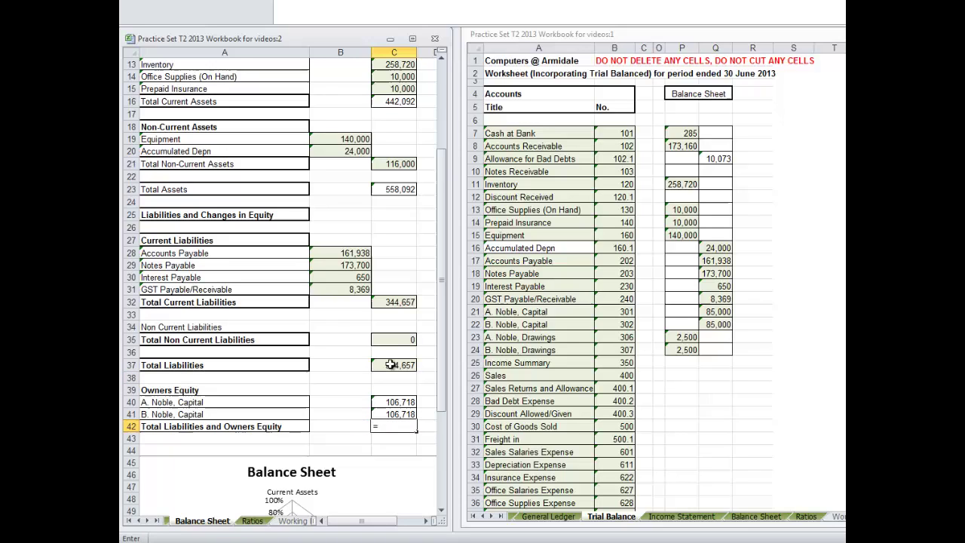
click(390, 363)
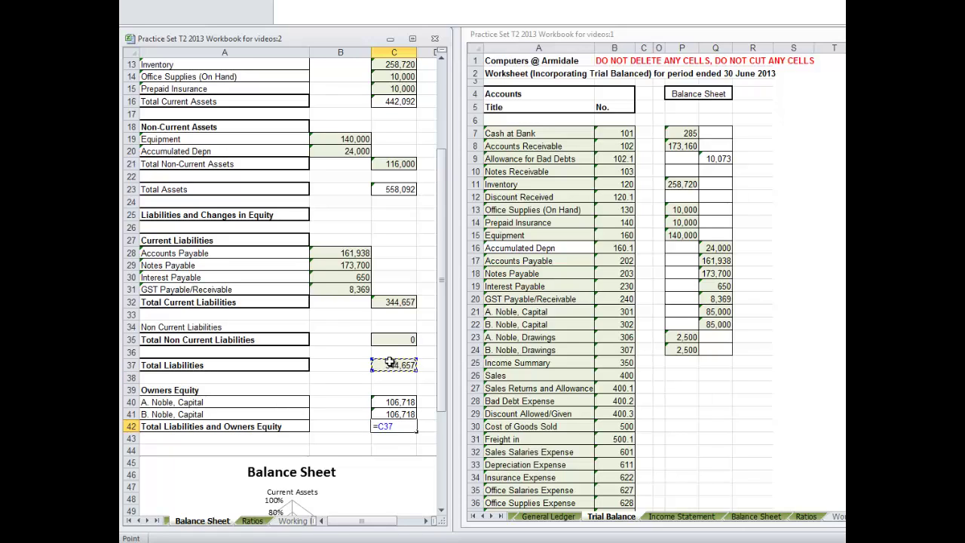
text(+)
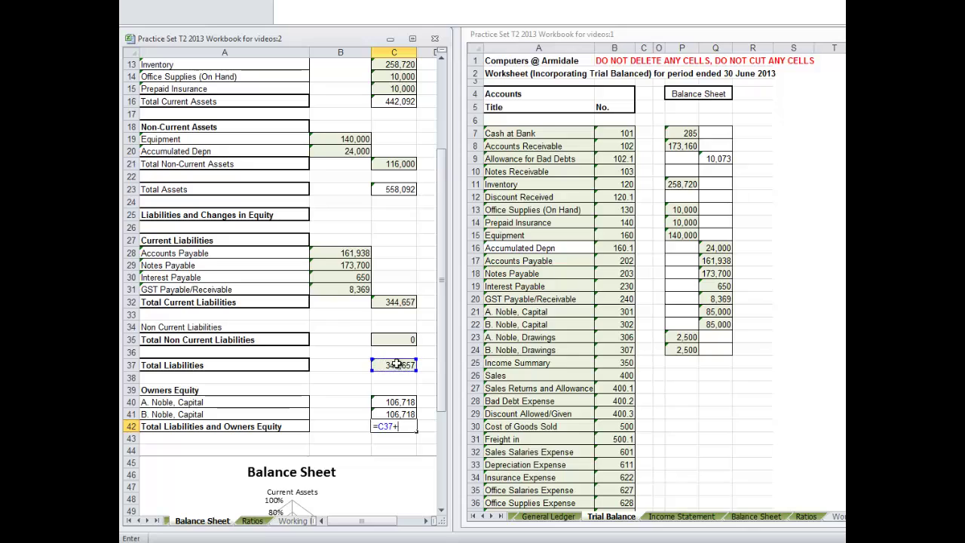
click(397, 402)
text(+)
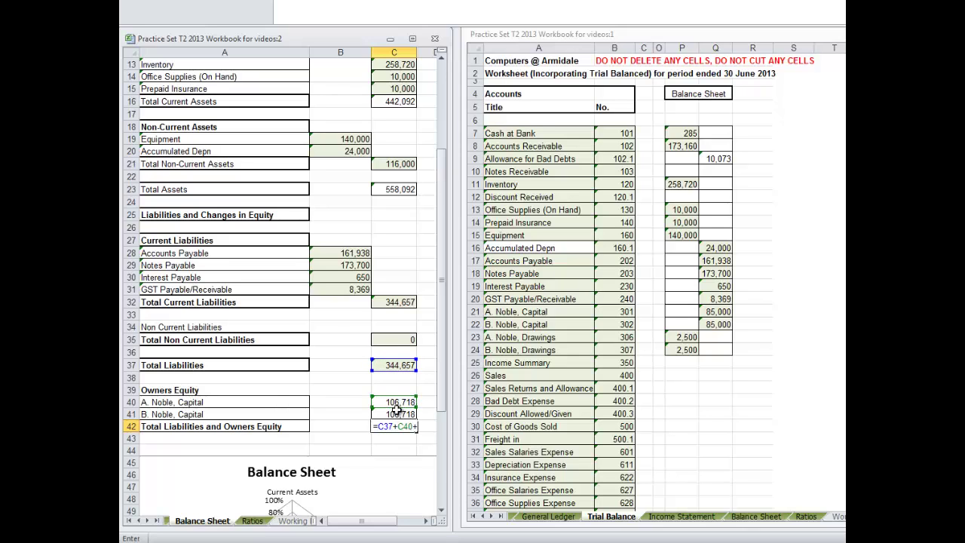
click(397, 414)
key(Return)
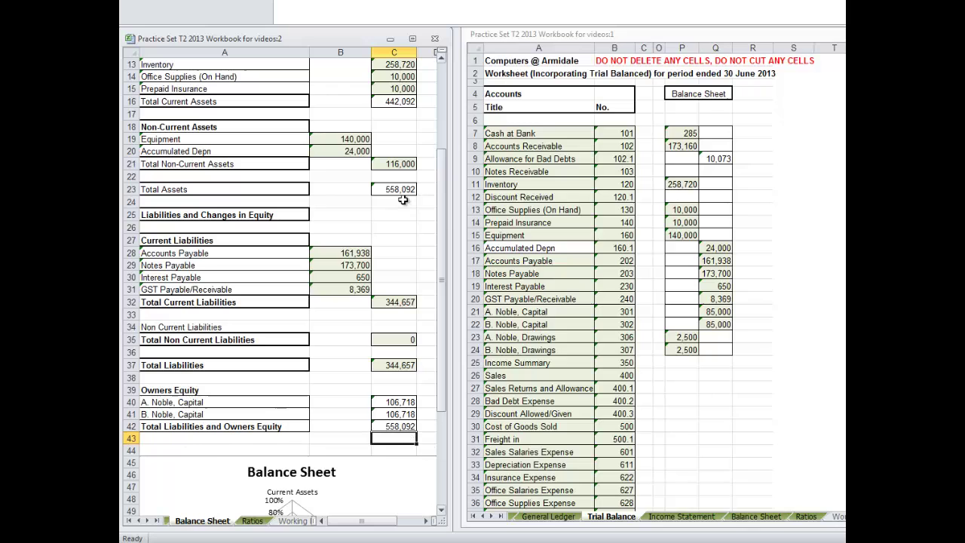
drag(445, 393, 445, 483)
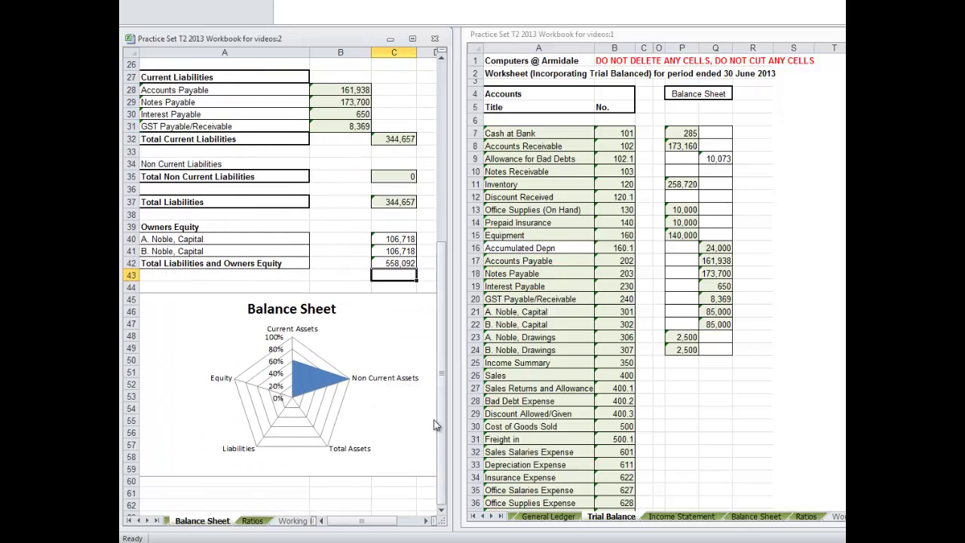
scroll(448, 422, up, 5)
scroll(452, 400, up, 4)
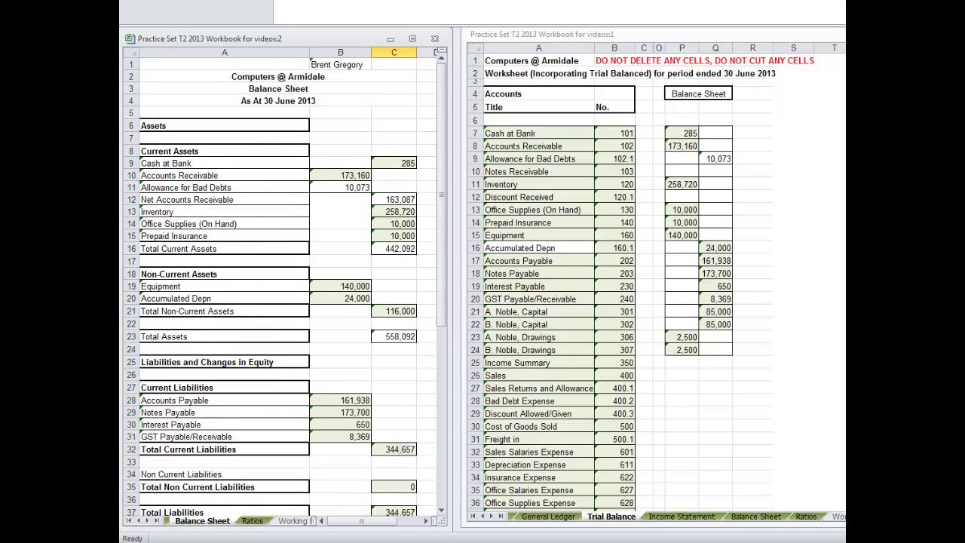
click(139, 523)
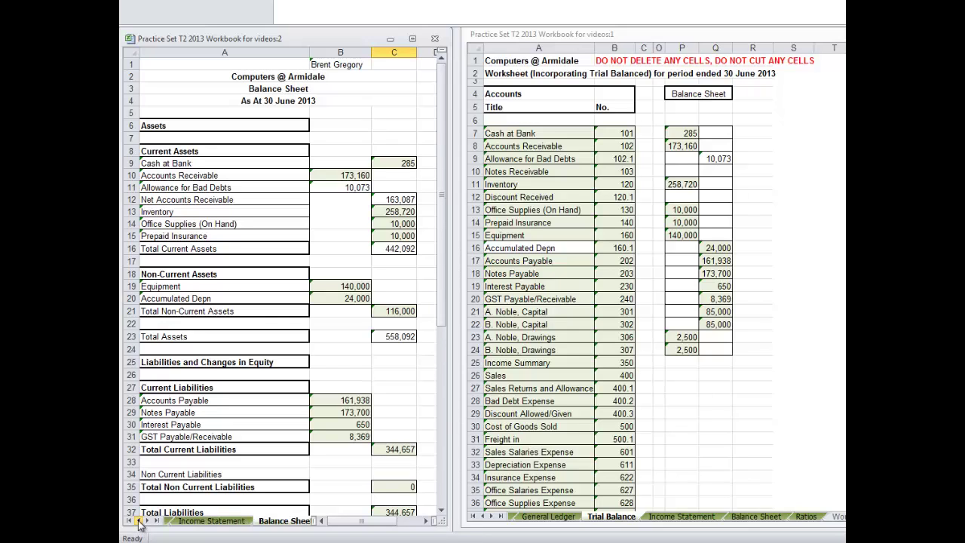
click(139, 523)
click(138, 523)
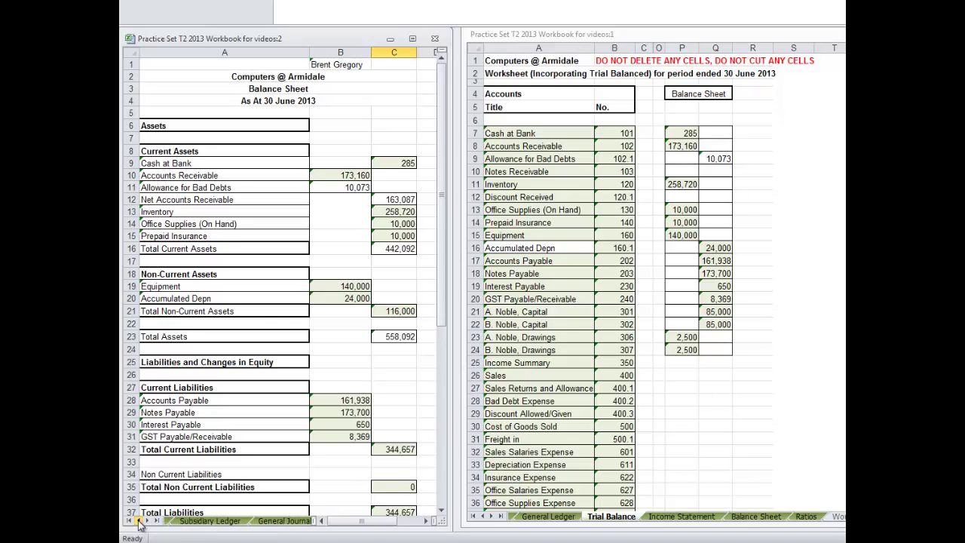
click(139, 523)
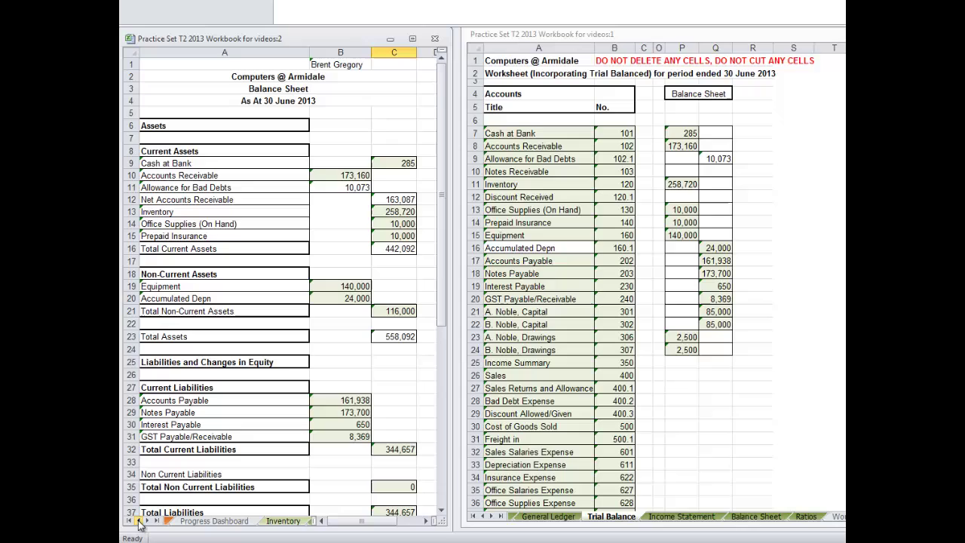
click(138, 523)
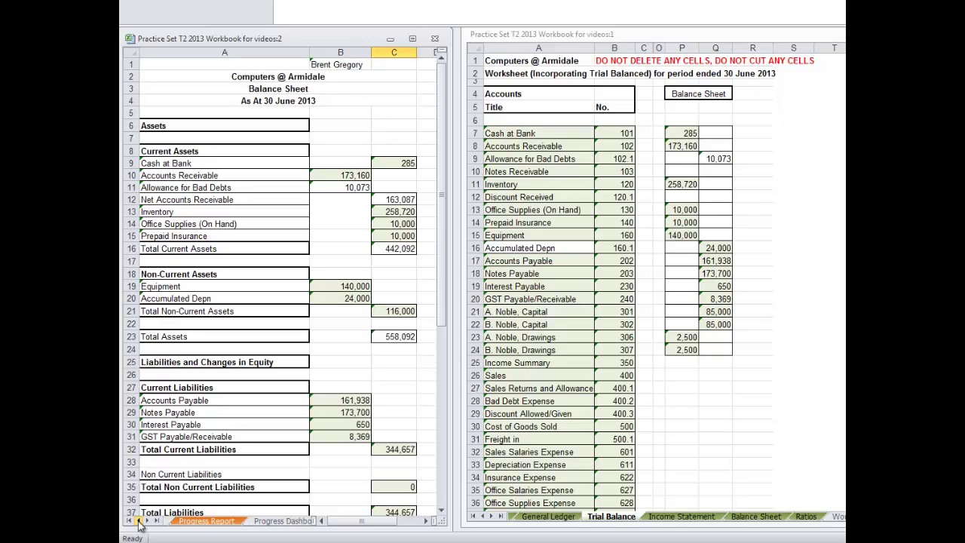
click(138, 523)
click(138, 523)
click(139, 523)
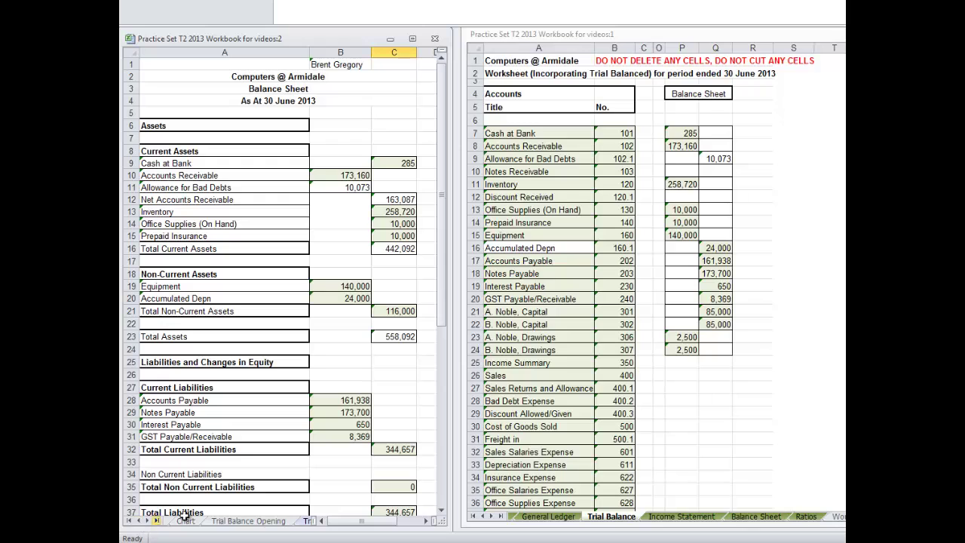
Close the extra workbook window, move the remaining one left and show the General Ledger
click(434, 39)
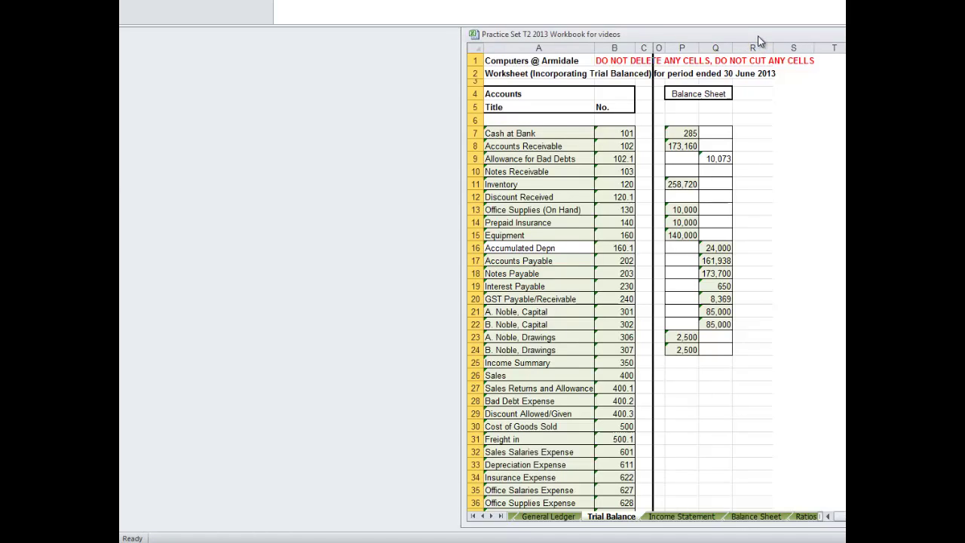
drag(760, 37, 415, 33)
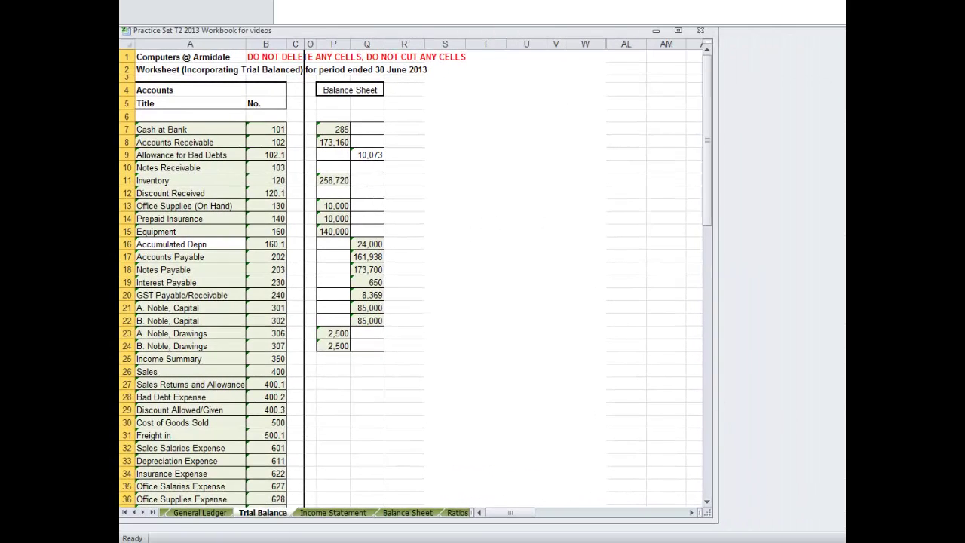
click(191, 514)
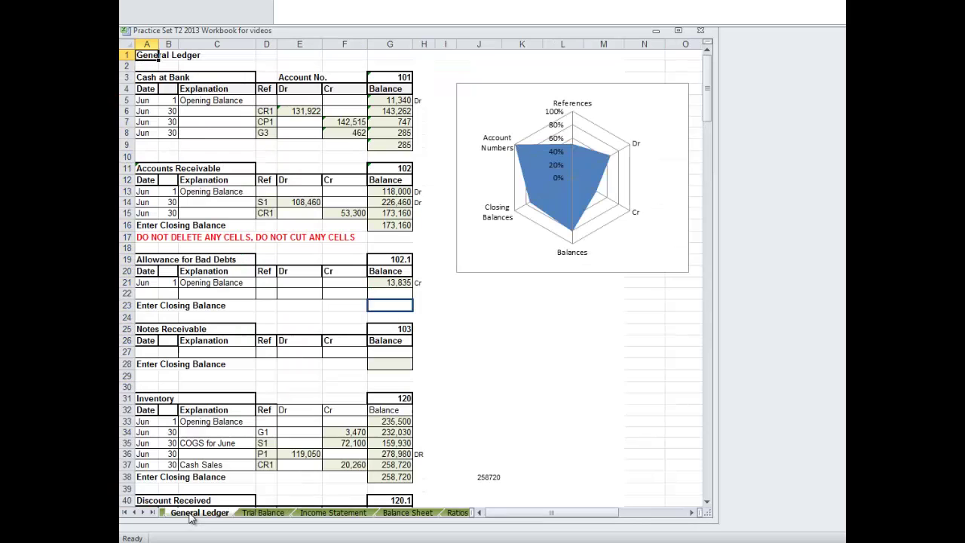
Scroll the General Journal to its June 30 adjusting entries and open a new workbook window
click(134, 512)
click(134, 513)
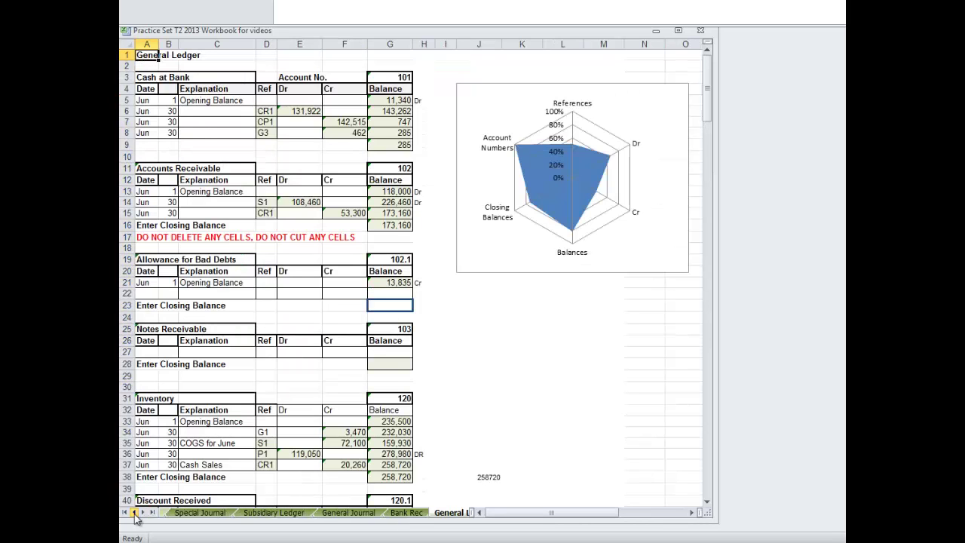
click(341, 514)
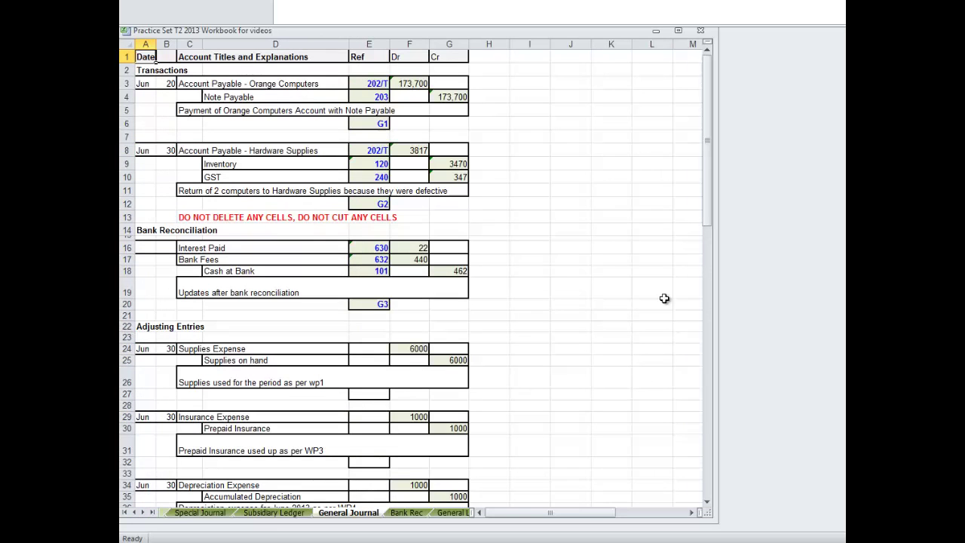
mouse_move(708, 219)
mouse_down()
mouse_move(707, 307)
mouse_move(706, 248)
mouse_move(706, 271)
mouse_up()
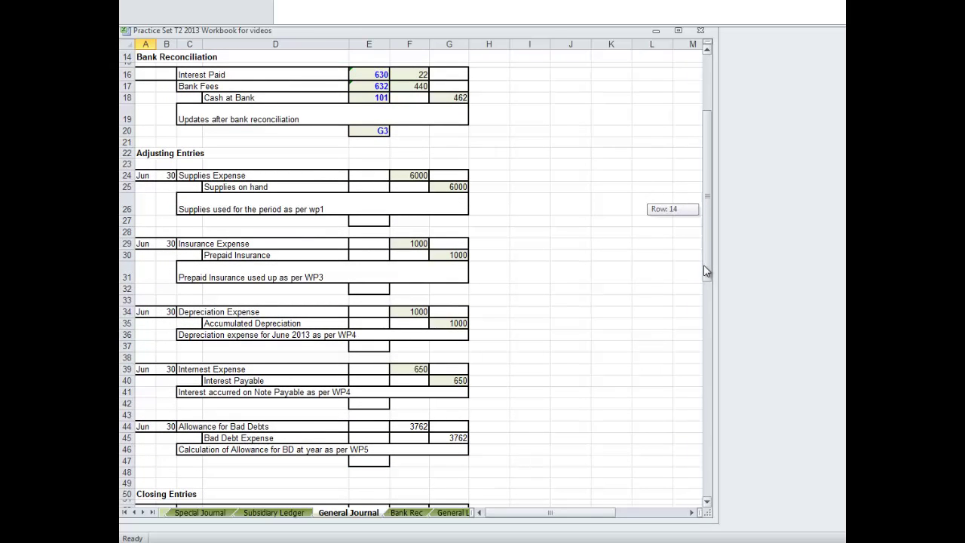
drag(706, 271, 706, 271)
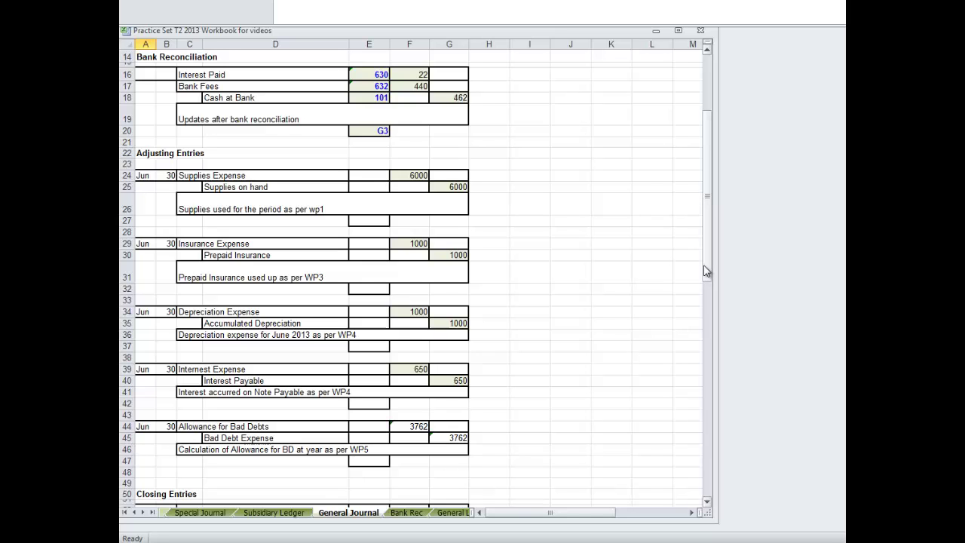
drag(707, 271, 704, 296)
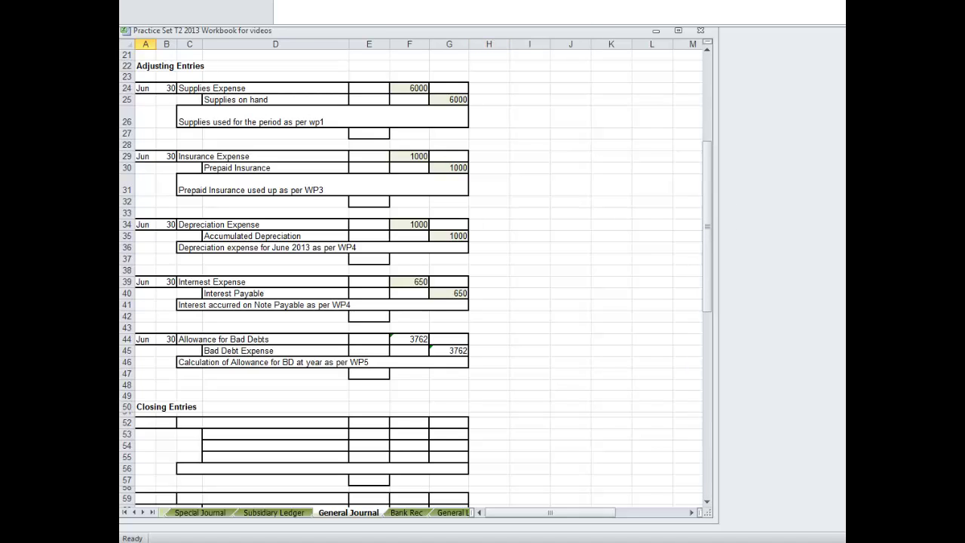
key(alt+w)
key(n)
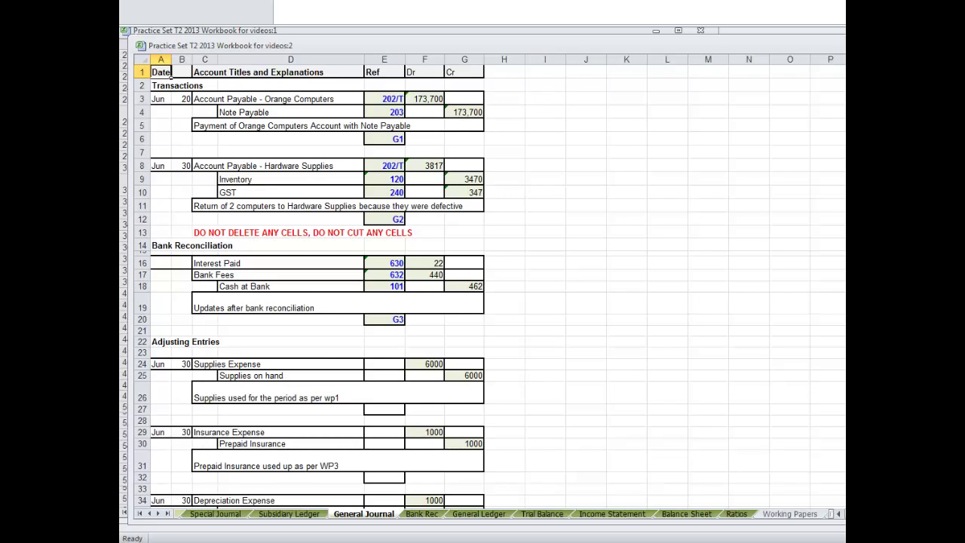
Tile the windows vertically, resize them, and show the General Ledger in the right window
key(alt+w)
key(a)
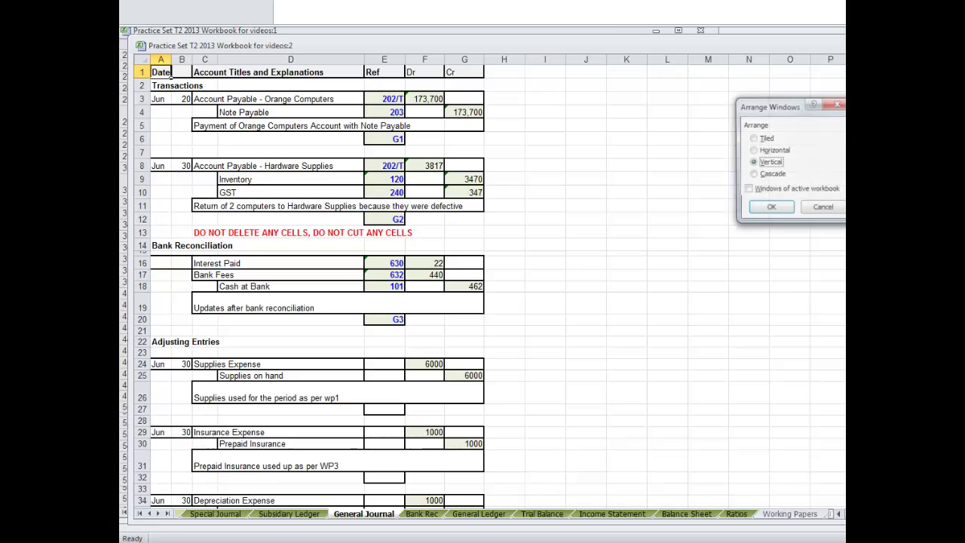
click(753, 162)
click(771, 210)
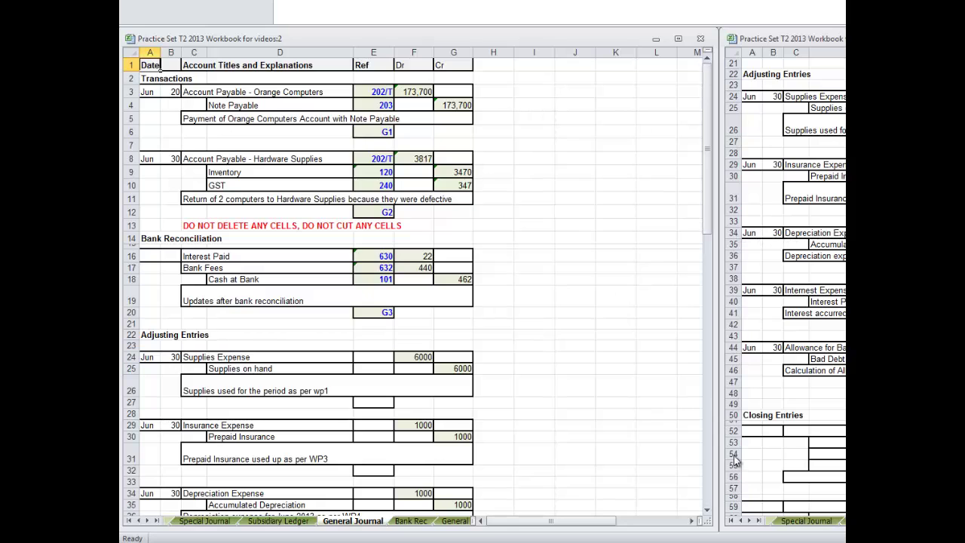
drag(717, 330, 533, 332)
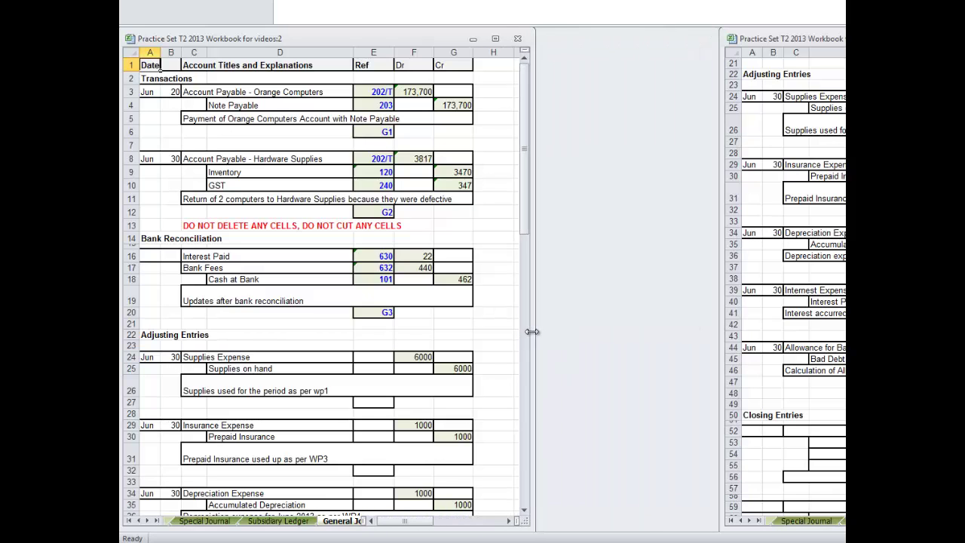
drag(720, 289, 536, 289)
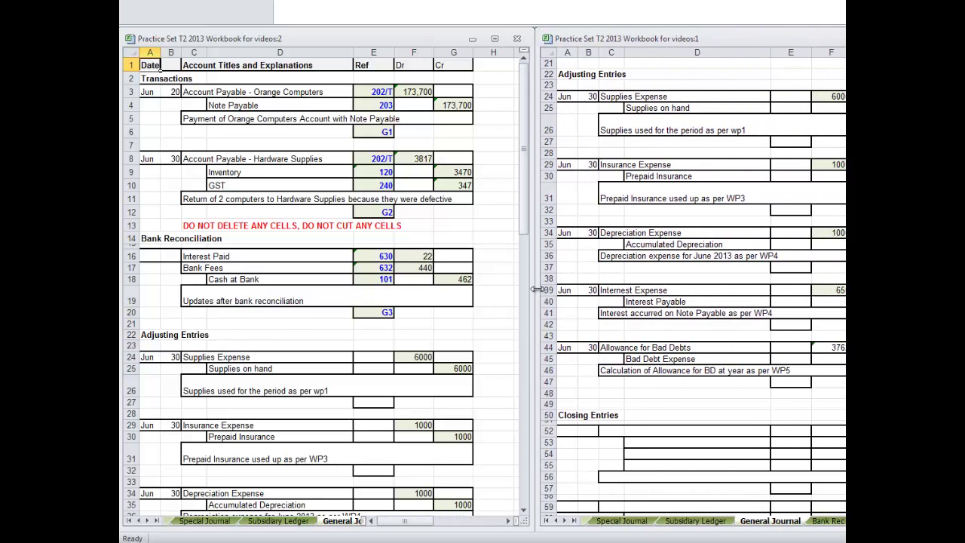
key(ctrl+Page_Down)
key(ctrl+Page_Down)
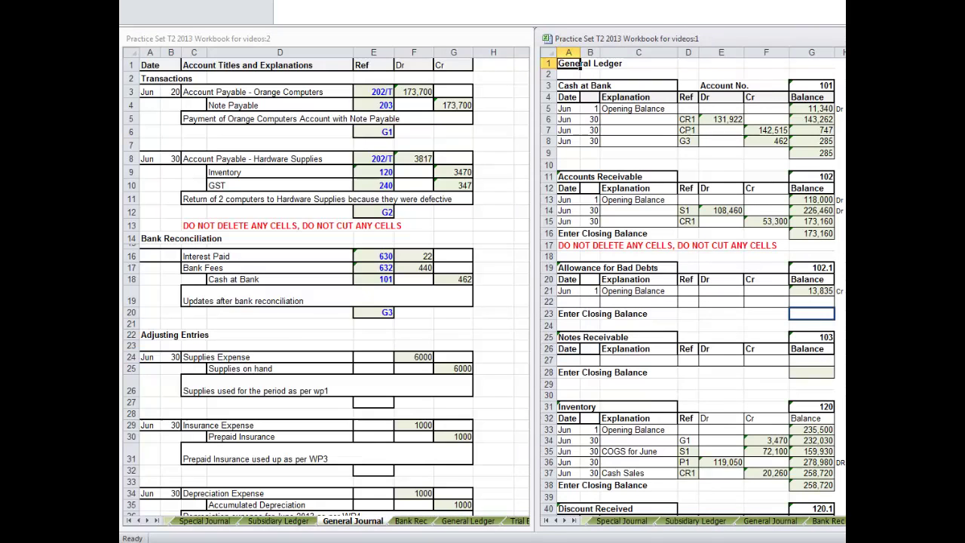
click(338, 261)
scroll(366, 360, down, 3)
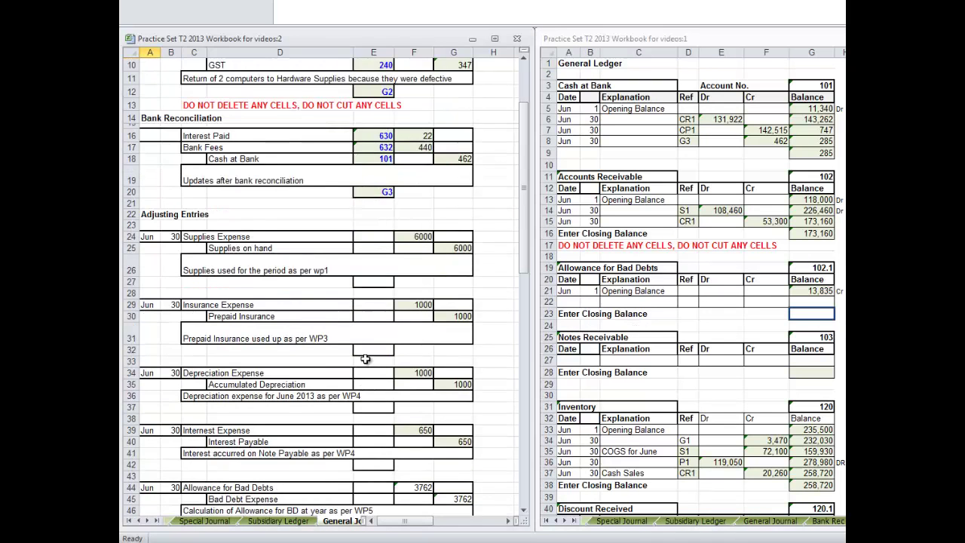
click(381, 237)
scroll(837, 273, down, 4)
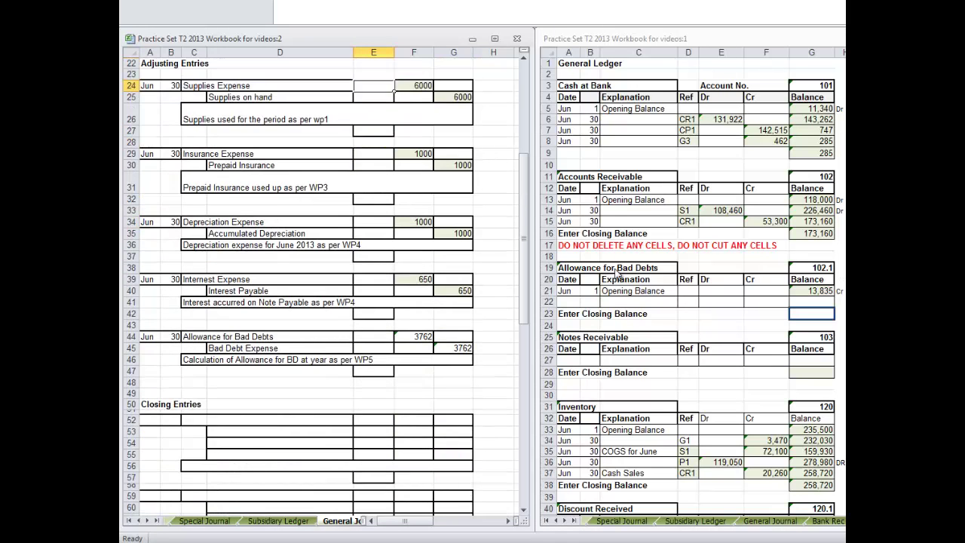
scroll(603, 266, up, 4)
click(573, 63)
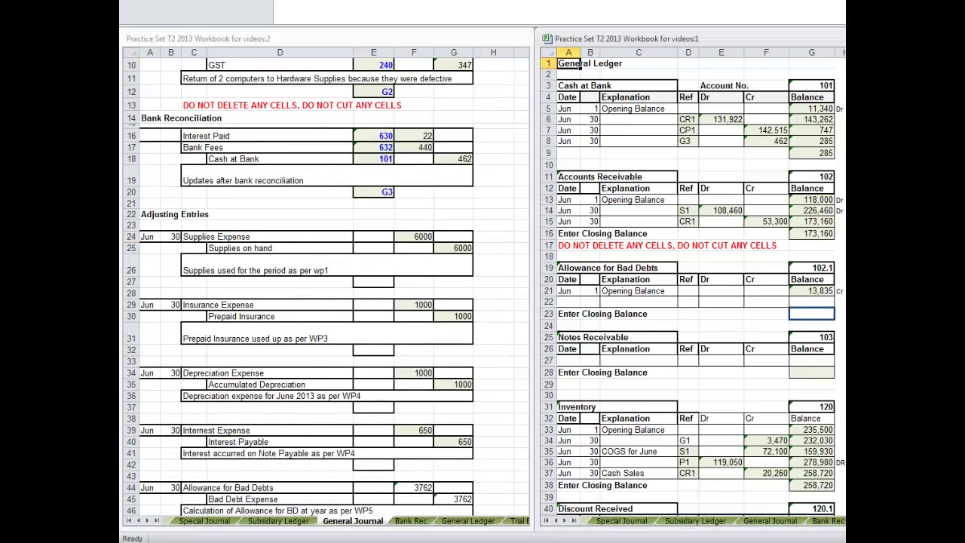
scroll(679, 287, down, 4)
scroll(693, 287, down, 9)
scroll(692, 287, down, 5)
scroll(692, 287, down, 7)
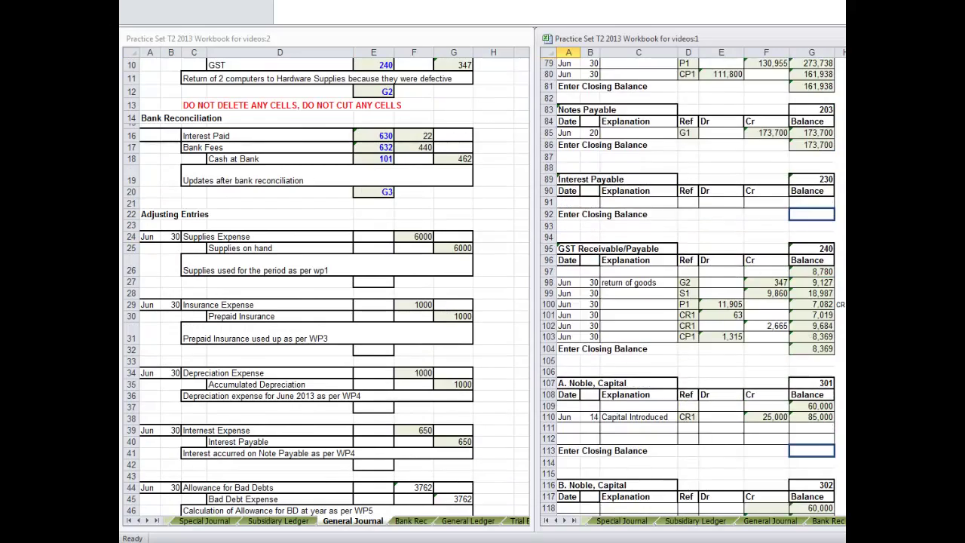
scroll(693, 287, down, 5)
scroll(692, 286, down, 3)
scroll(693, 287, down, 6)
scroll(692, 286, down, 2)
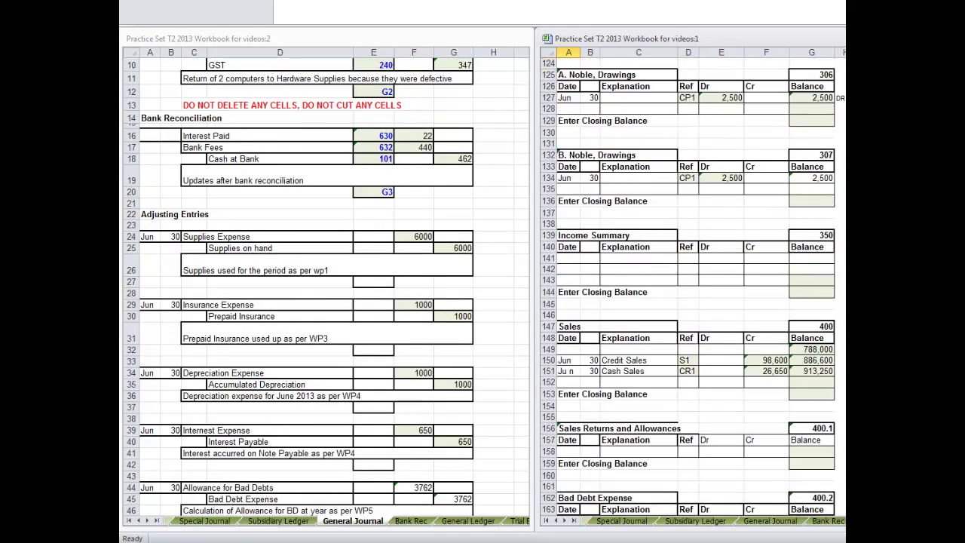
scroll(692, 287, down, 4)
scroll(692, 287, down, 10)
scroll(693, 287, down, 7)
scroll(693, 286, down, 4)
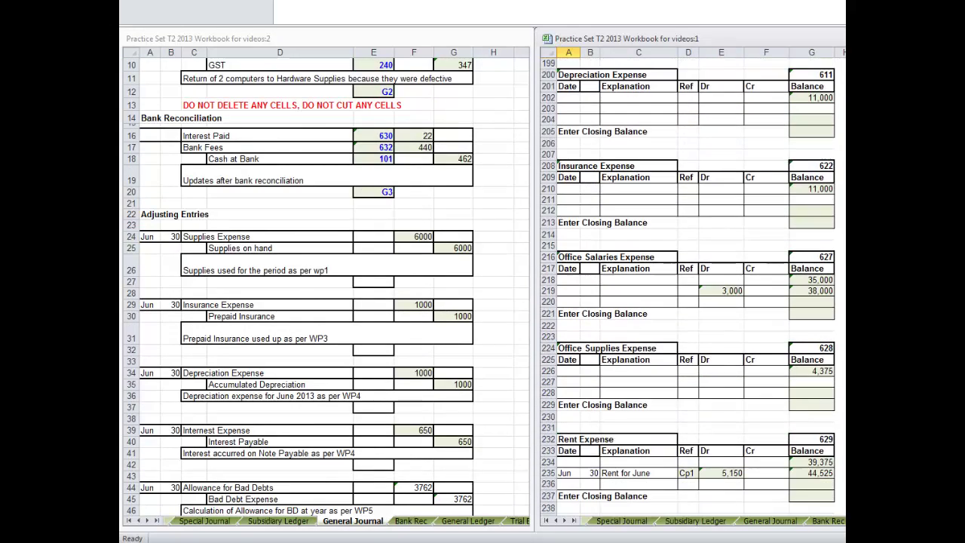
scroll(688, 286, down, 1)
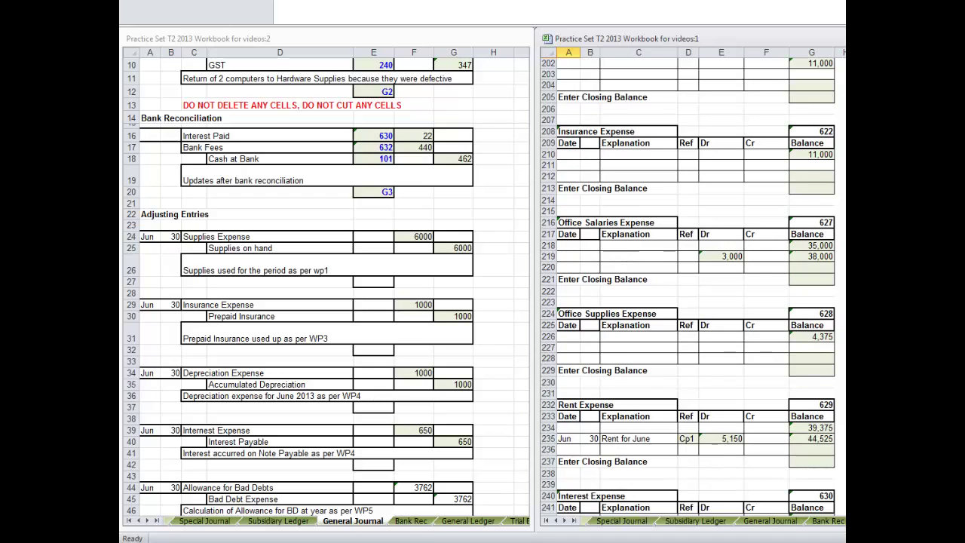
click(566, 348)
Start the Office Supplies Expense ledger row with the June 30 date and adjustment explanation
text(Jun)
key(Tab)
text(30)
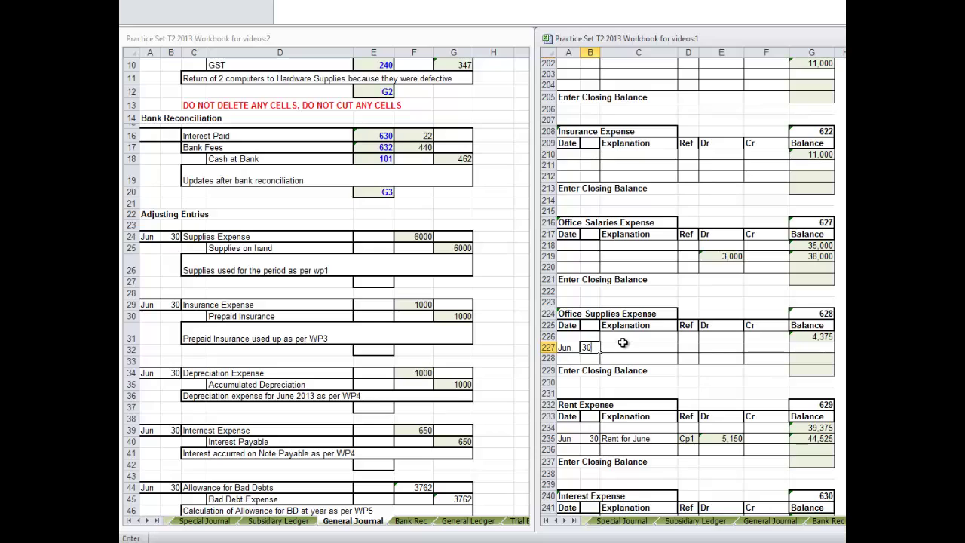
key(Tab)
text(A)
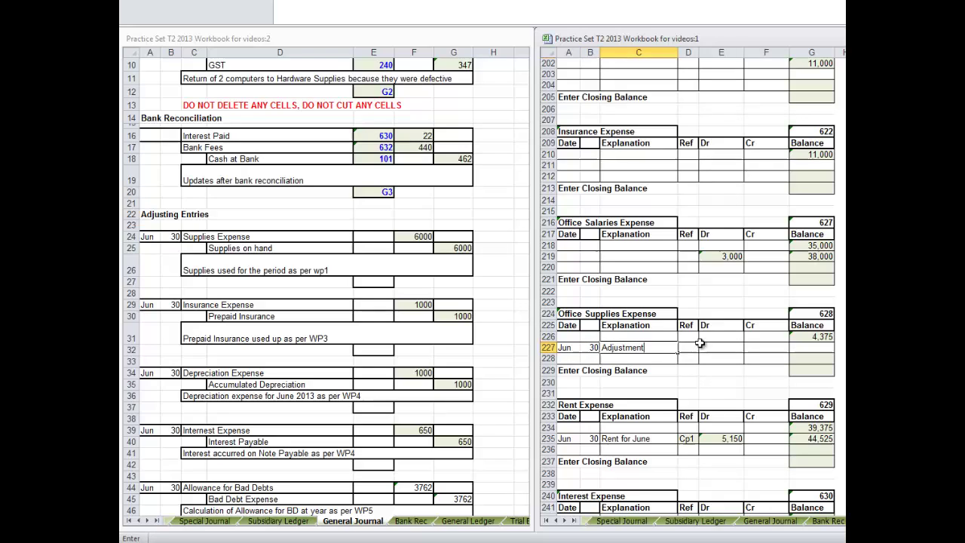
click(690, 347)
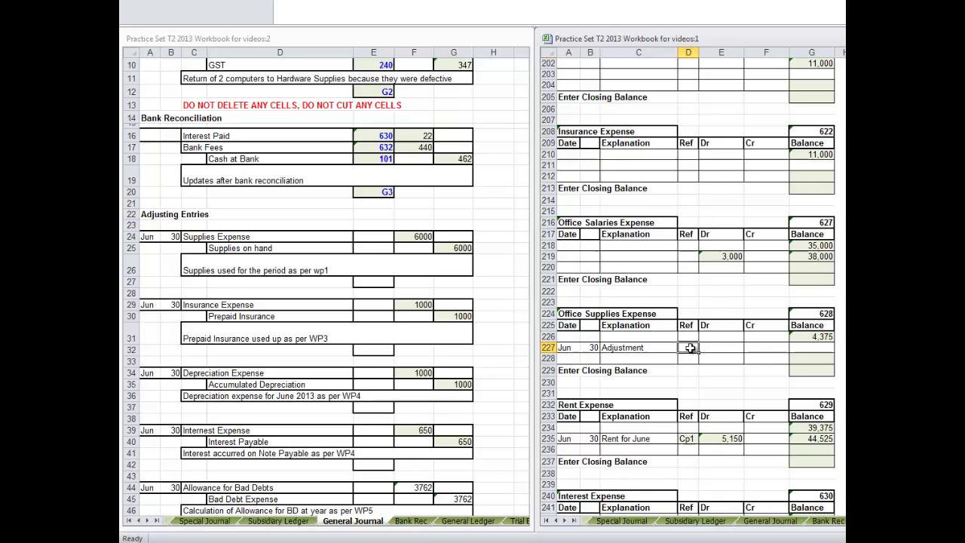
Link the reference to journal cell E27 and the debit to the 6,000 supplies amount
text(=)
click(361, 277)
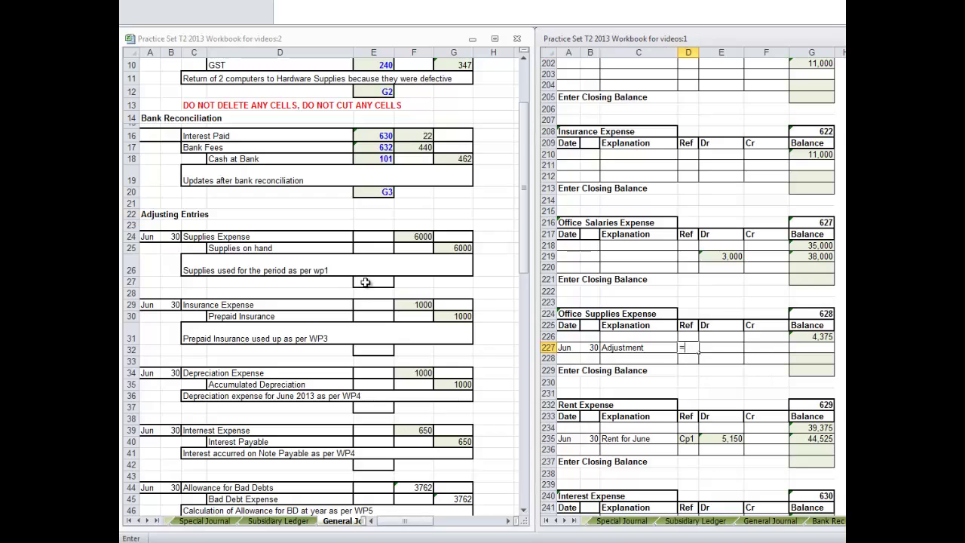
click(360, 277)
key(Return)
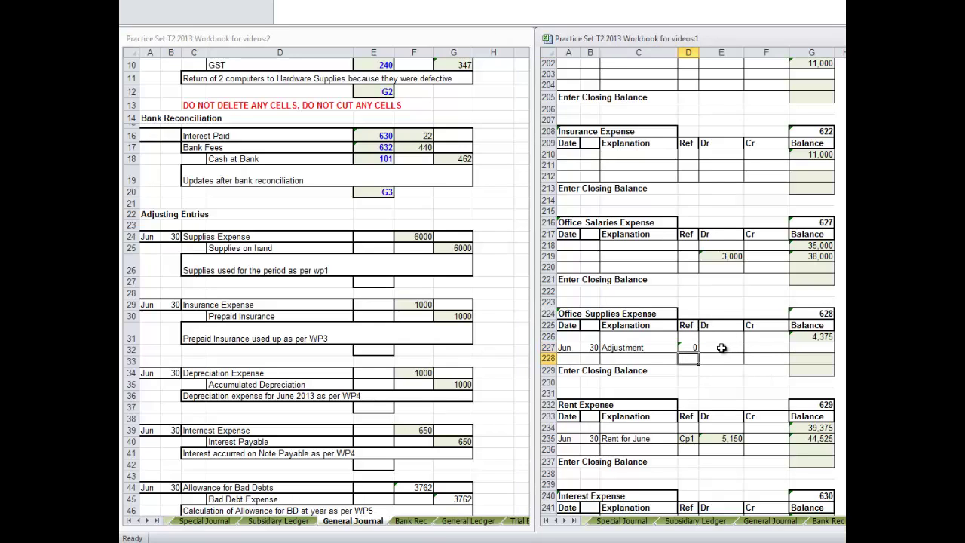
click(722, 348)
text(=)
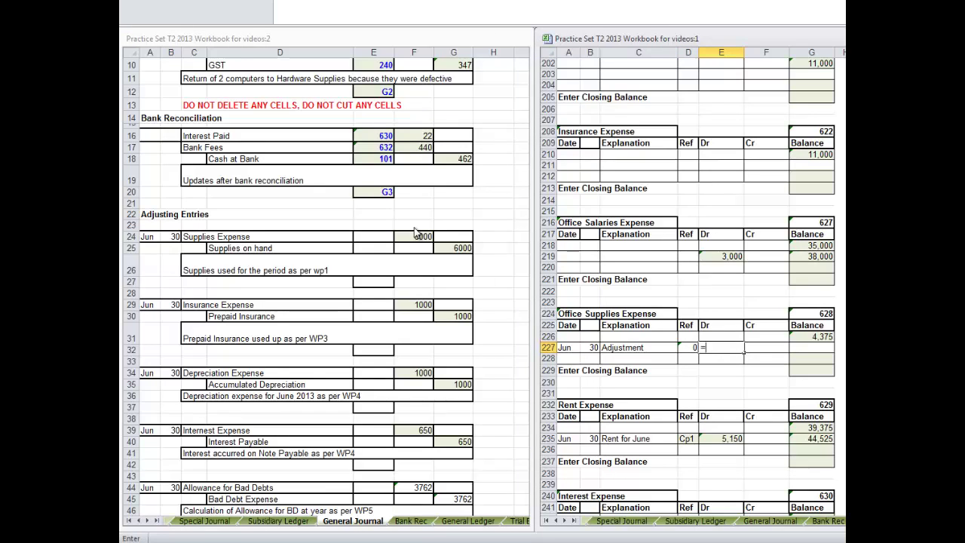
click(413, 236)
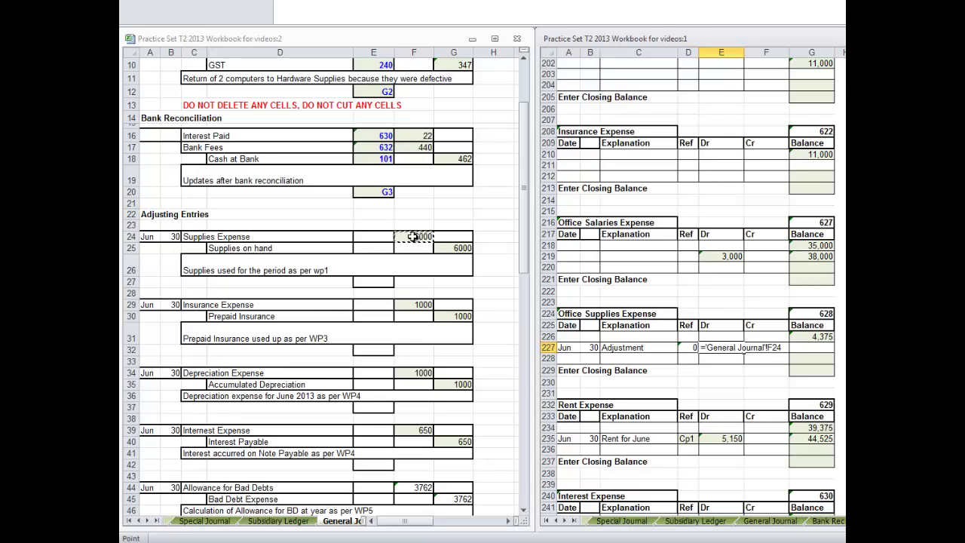
key(Return)
Compute the running balance as the prior 4,375 plus 6,000, giving 10,375
click(822, 348)
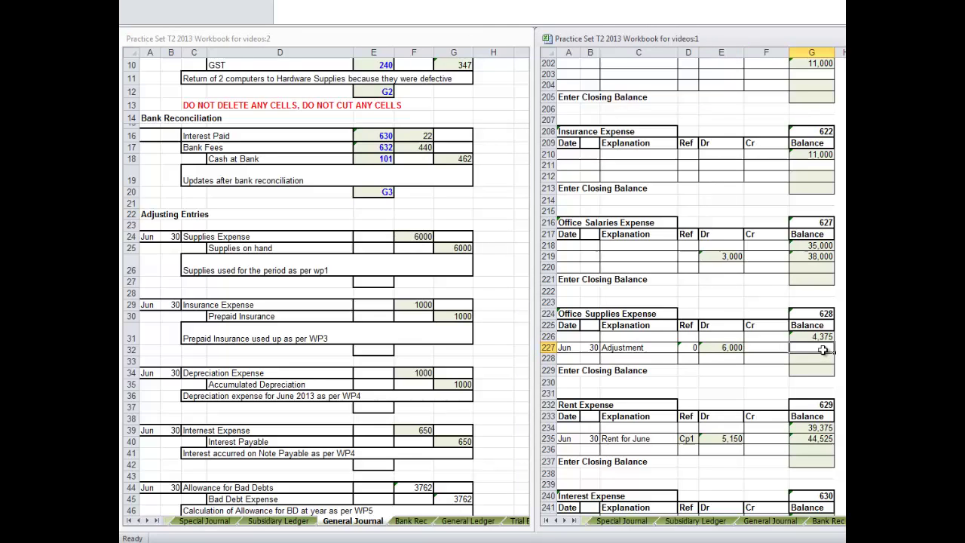
text(=)
click(817, 338)
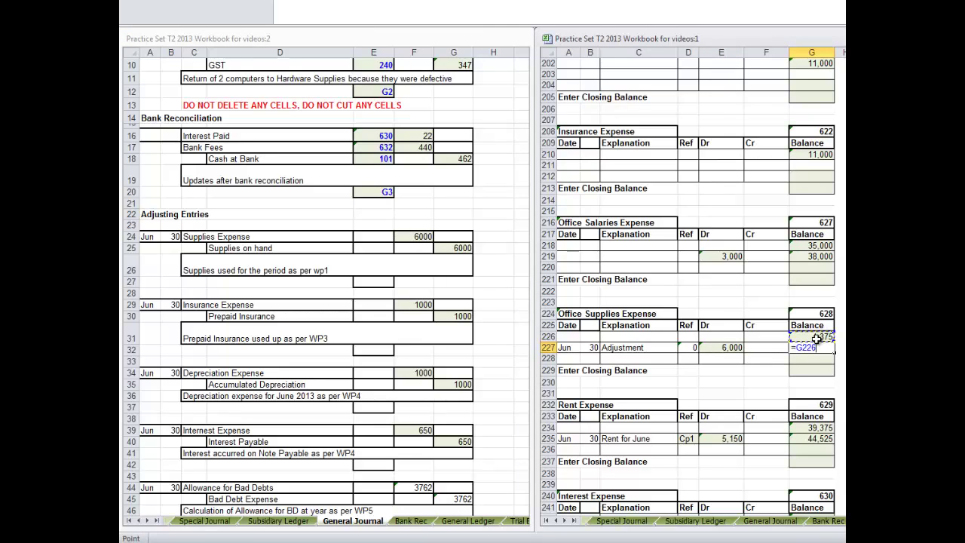
text(+)
click(725, 348)
key(Return)
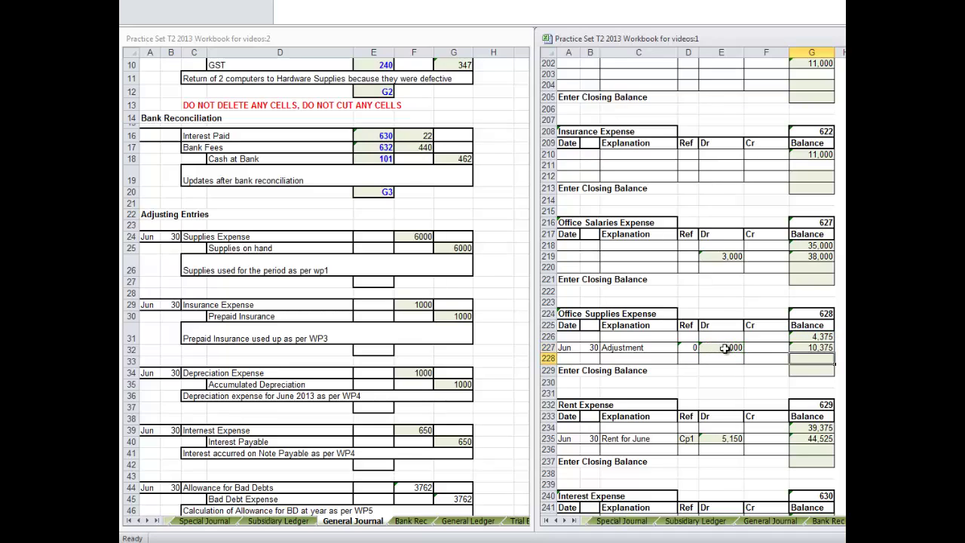
click(815, 373)
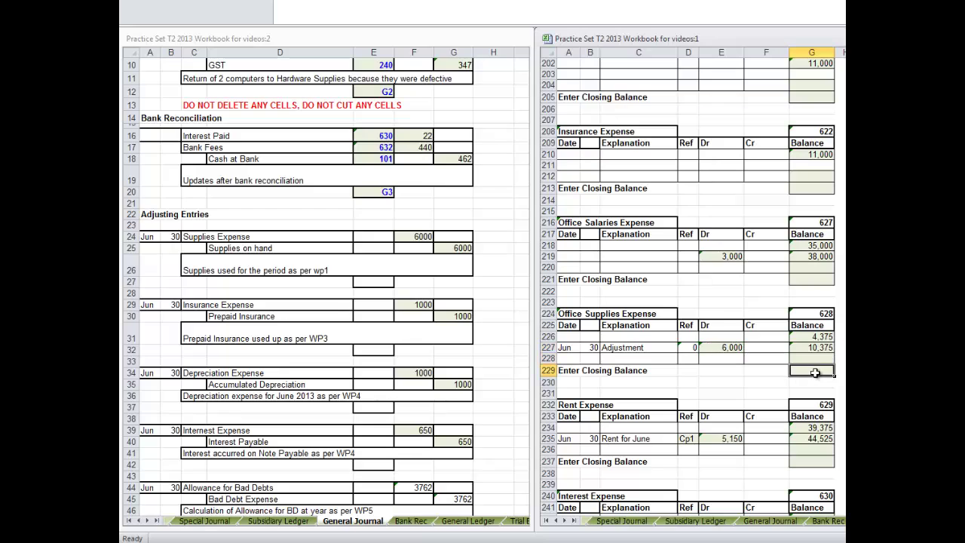
text(=)
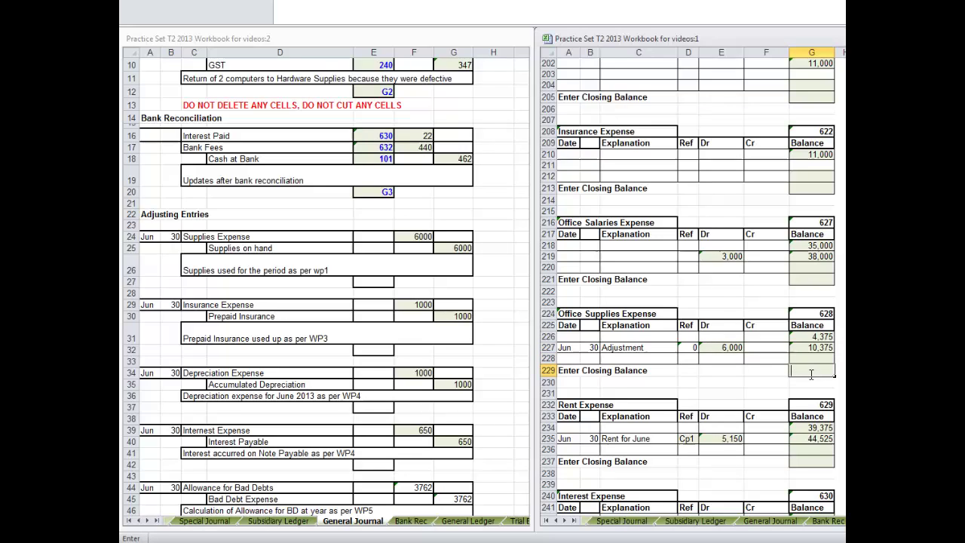
Link the Supplies Expense journal line's account cell to ledger account number 628
click(372, 239)
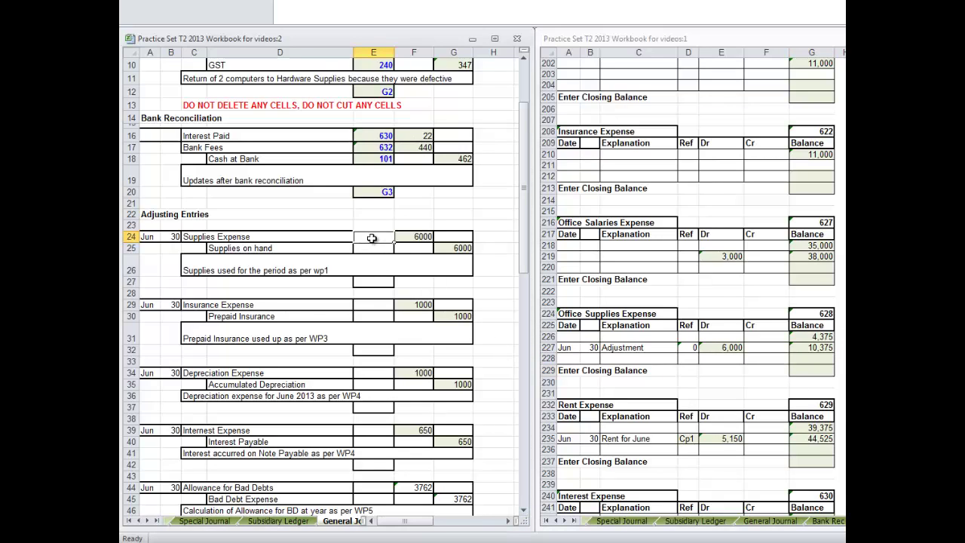
text(=)
click(816, 313)
key(Return)
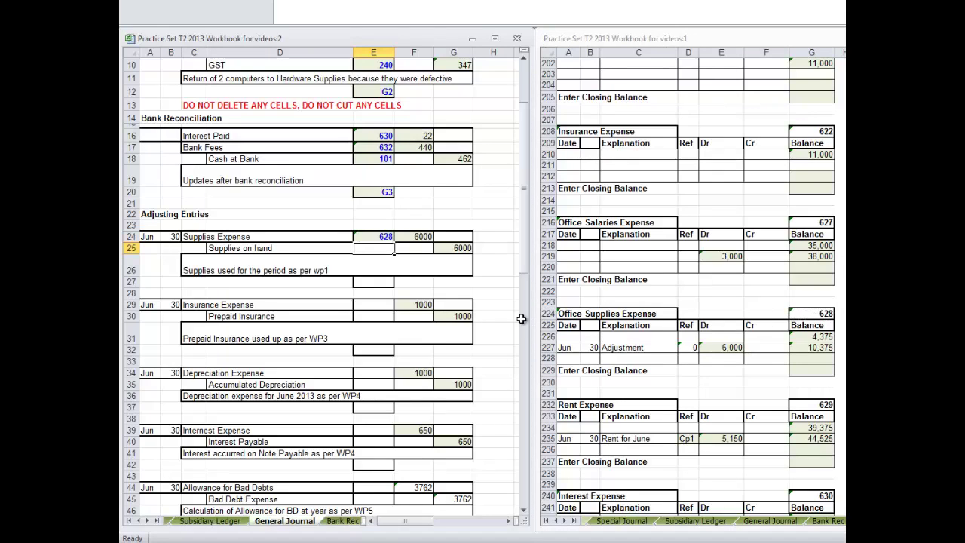
Enter folio references G4 and G5 under the supplies and insurance adjusting entries
click(381, 280)
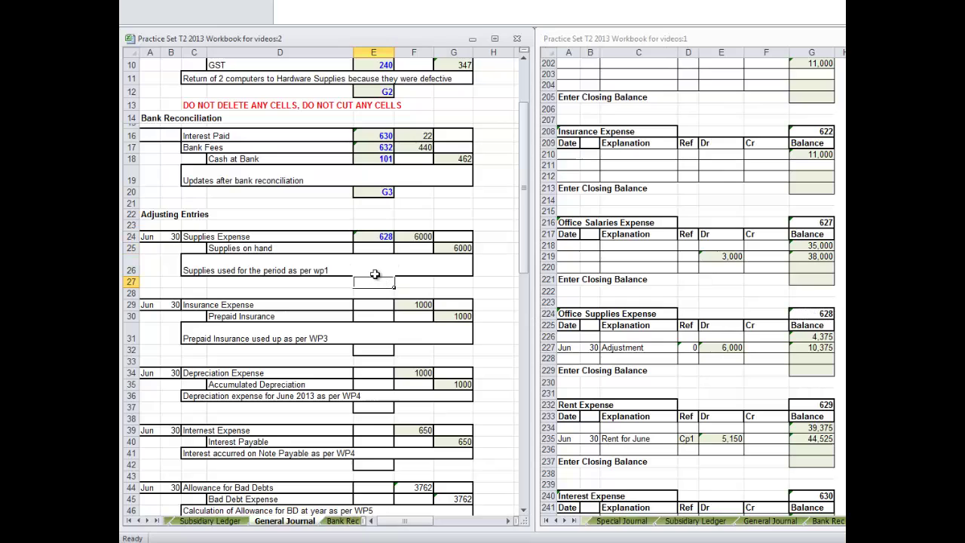
text(G4)
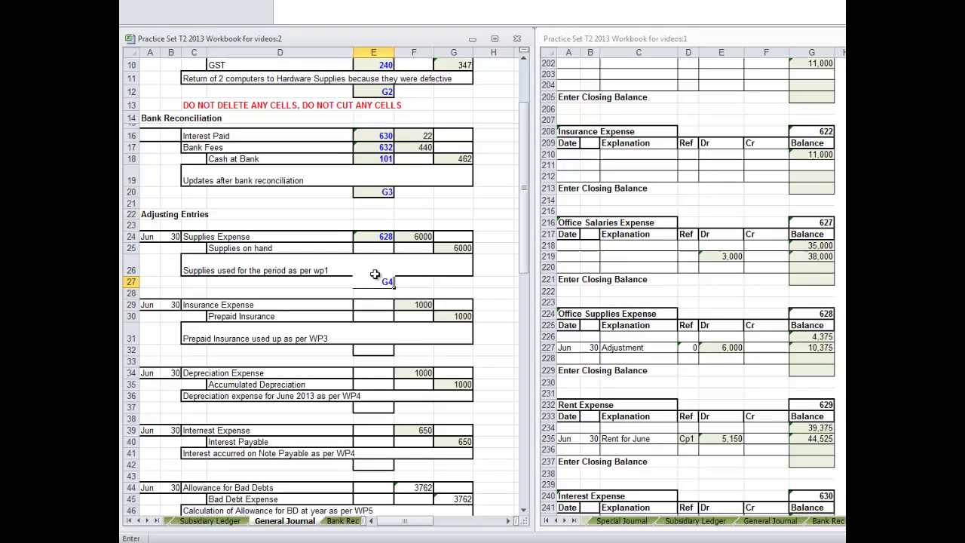
key(Return)
click(383, 319)
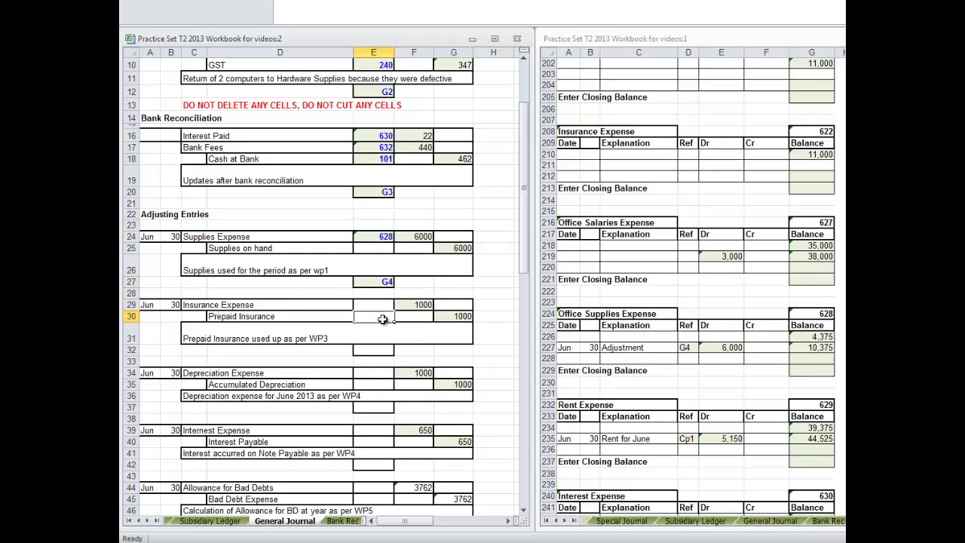
text(G)
key(Escape)
click(377, 349)
text(G)
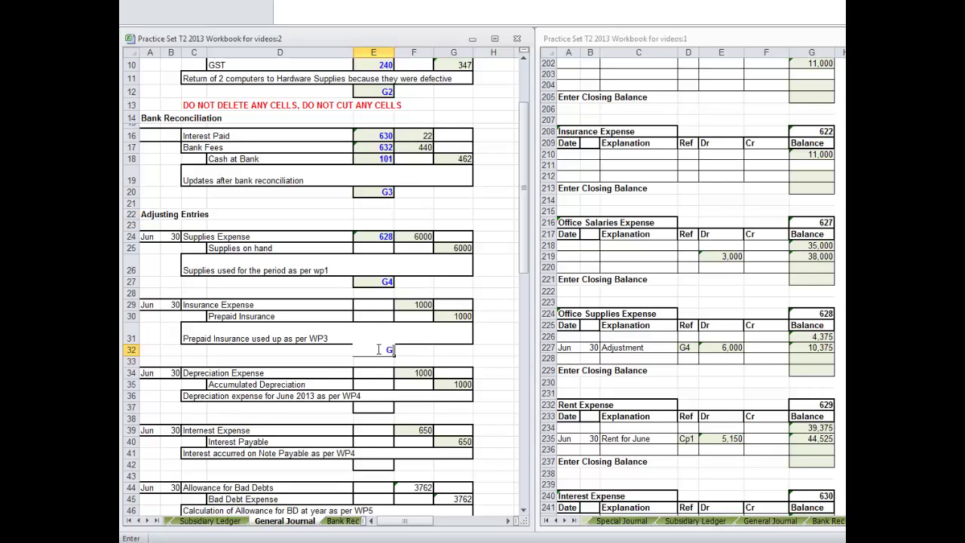
Enter folio references G6, G7 and G8 under the depreciation, interest and bad-debt entries
click(374, 408)
text(G6)
click(374, 464)
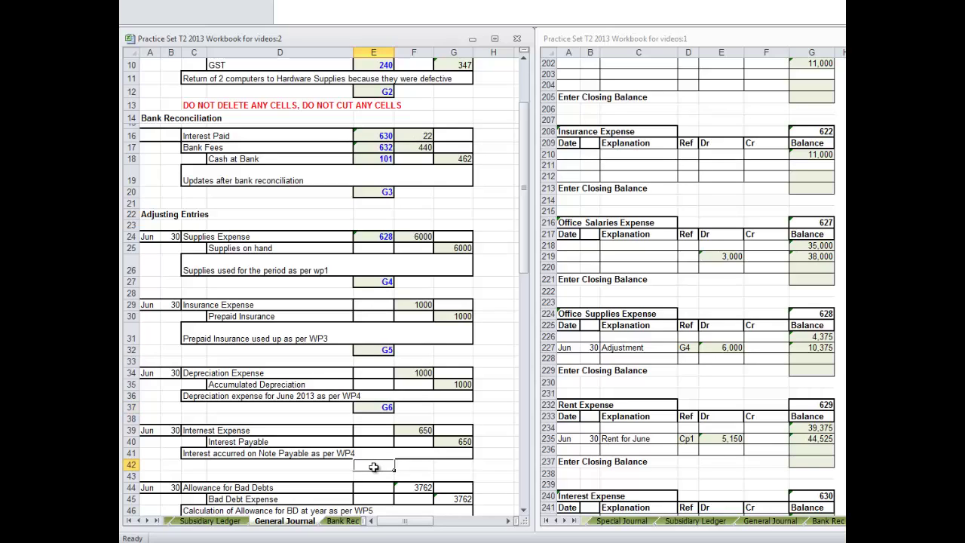
text(G7)
key(Return)
scroll(379, 458, down, 3)
click(373, 415)
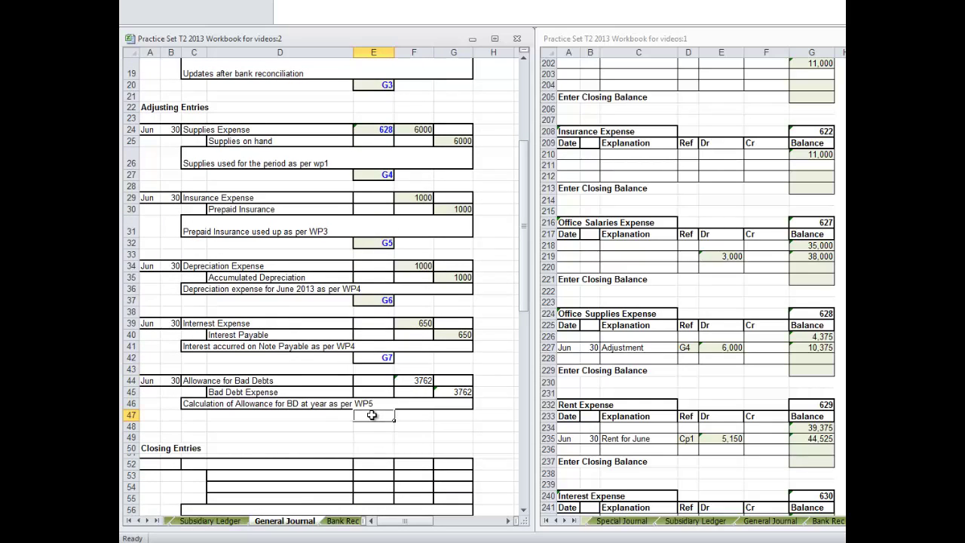
text(G8)
click(344, 359)
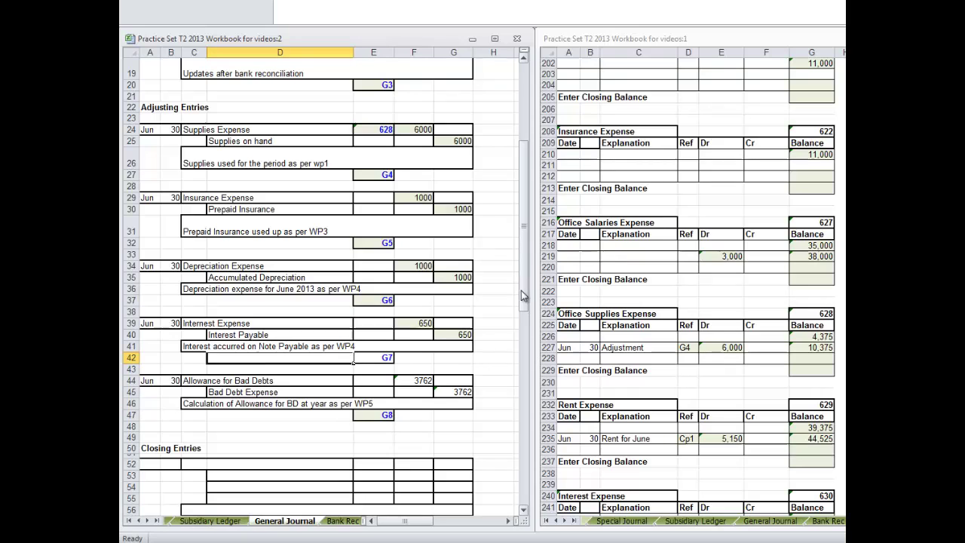
drag(521, 290, 528, 229)
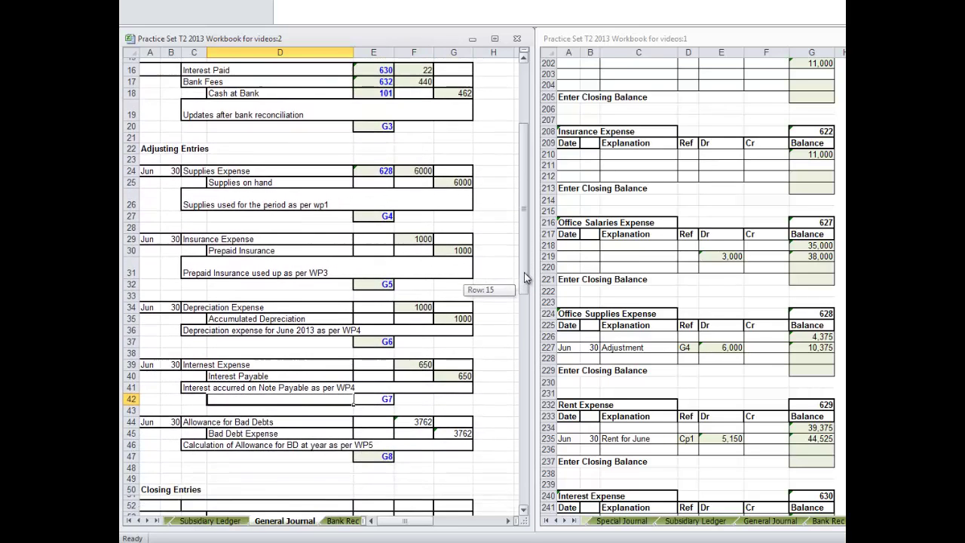
drag(528, 230, 528, 279)
click(378, 182)
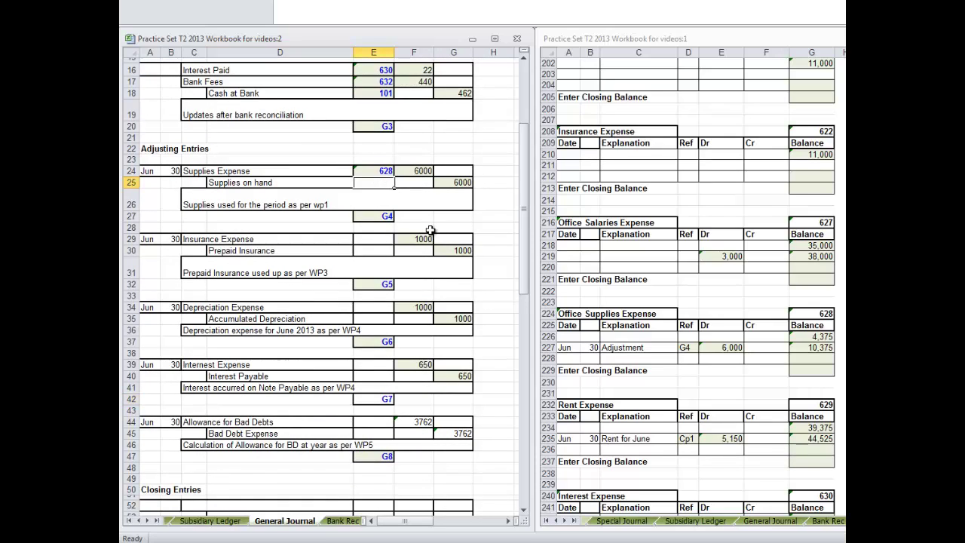
Add a Jun 1 OB opening-balance line to the Insurance Expense ledger account
click(376, 239)
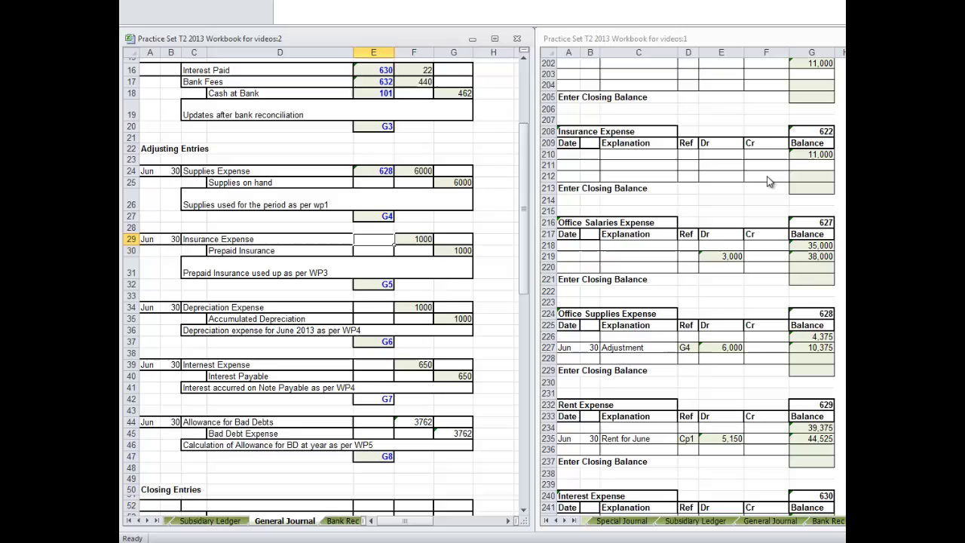
click(569, 159)
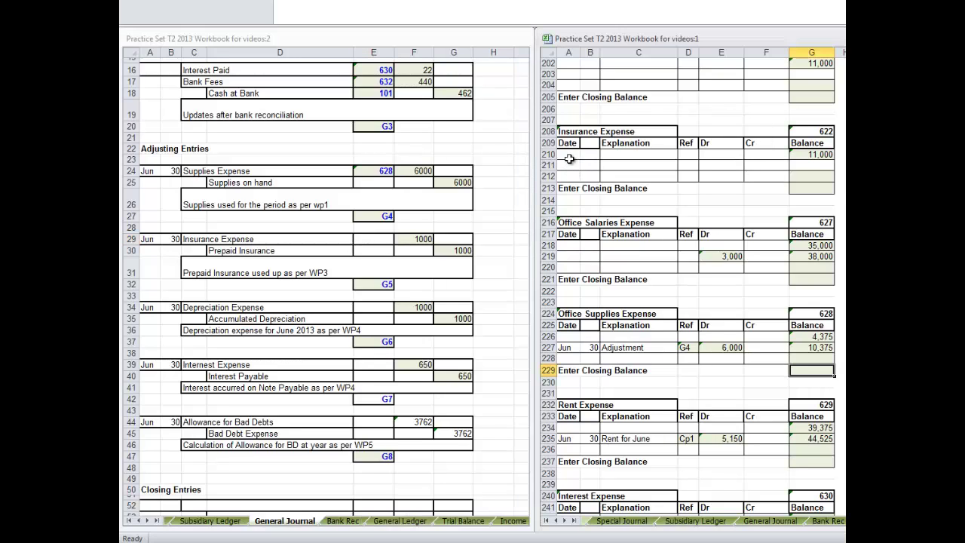
text(H)
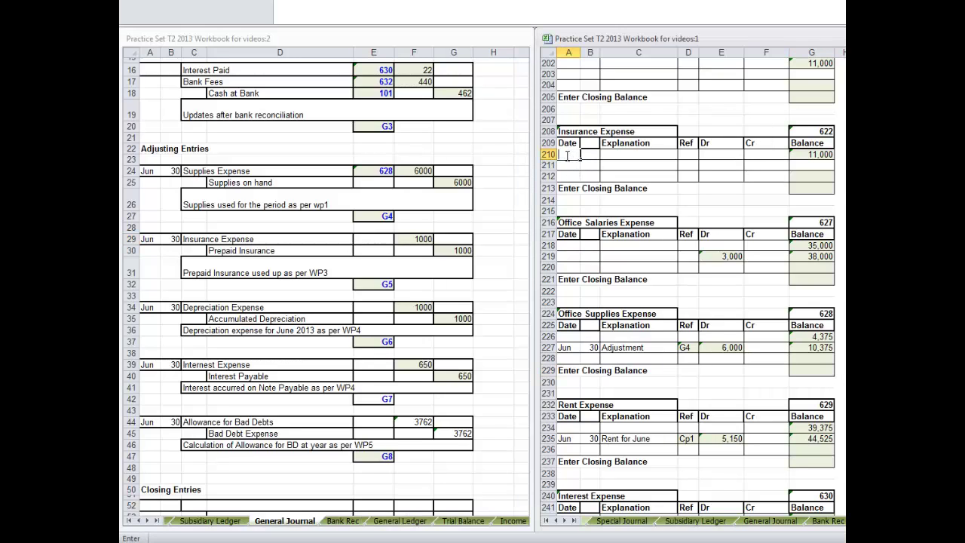
text(n)
key(Tab)
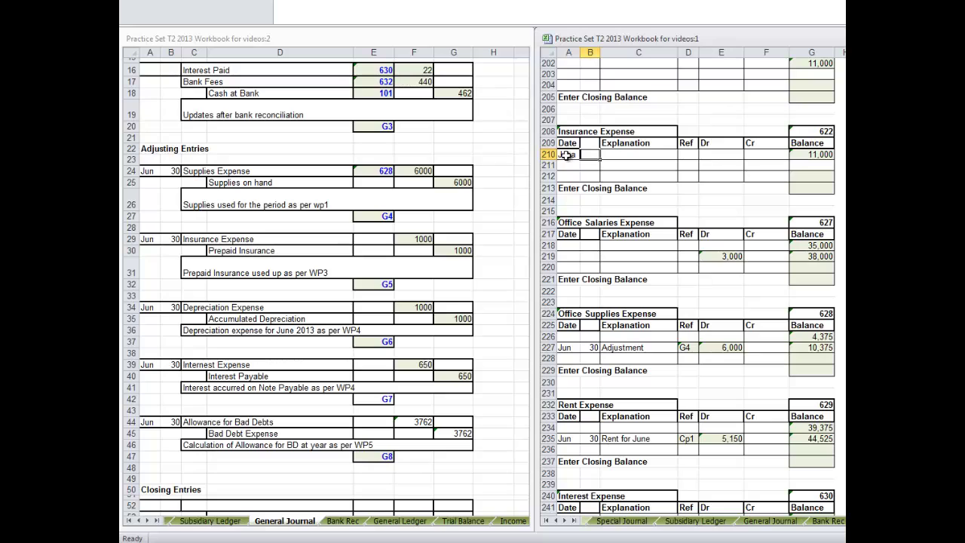
click(566, 155)
text(Jun)
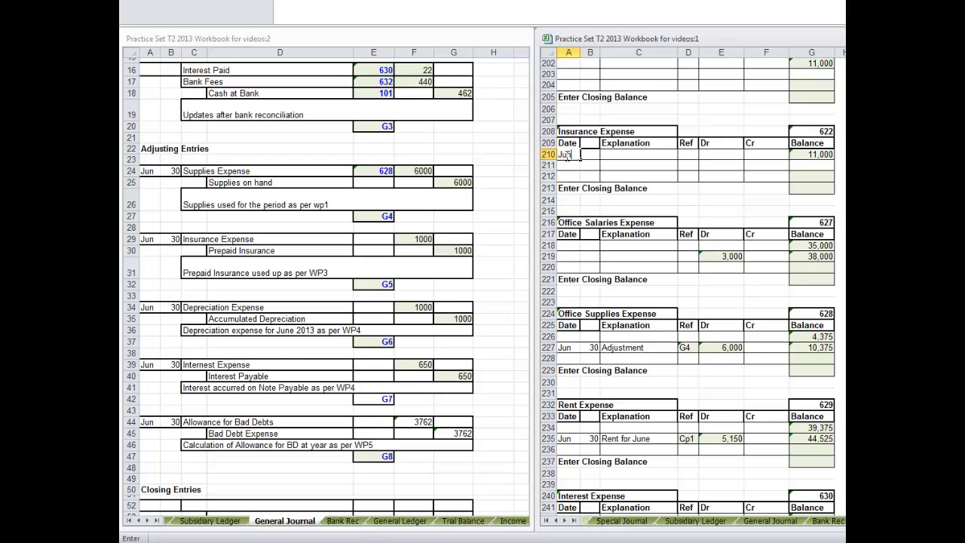
key(Tab)
text(1)
key(Tab)
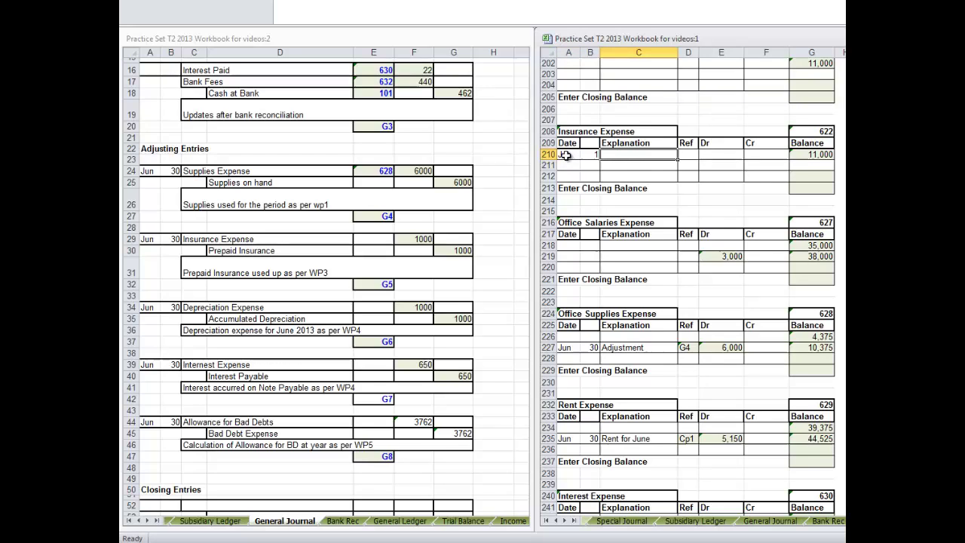
text(OB)
key(Return)
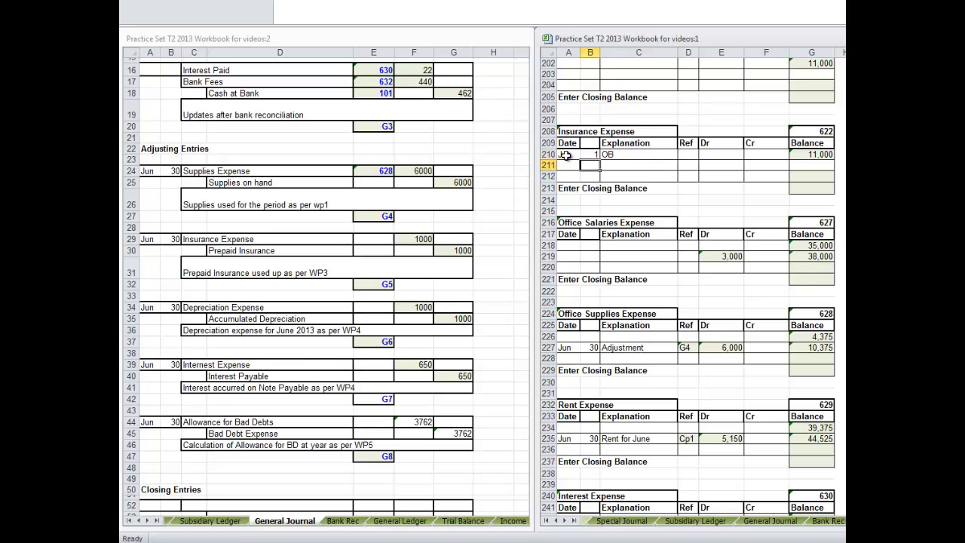
Start a Jun 30 'Adjustments' line below the opening balance
key(Left)
text(J)
key(Tab)
text(30)
key(Down)
text(A)
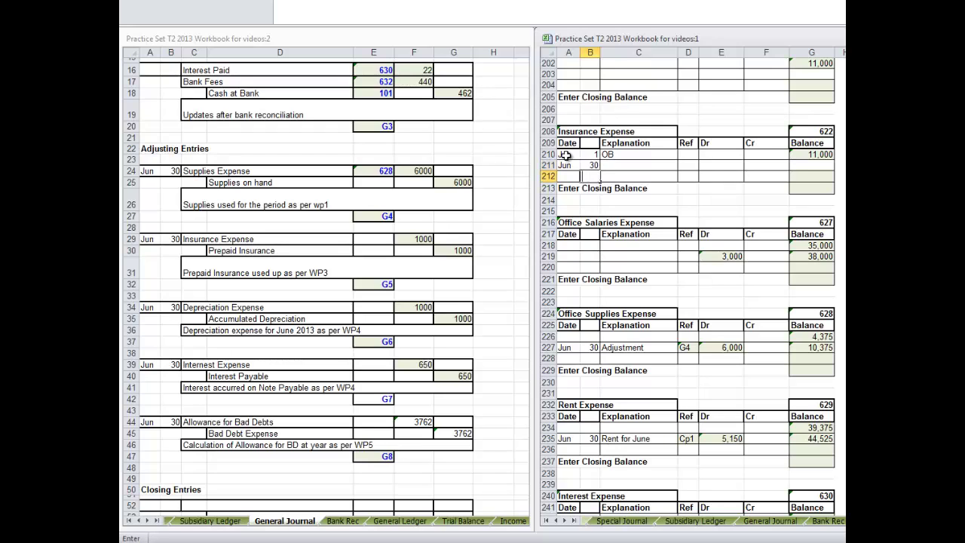
key(Up)
key(Right)
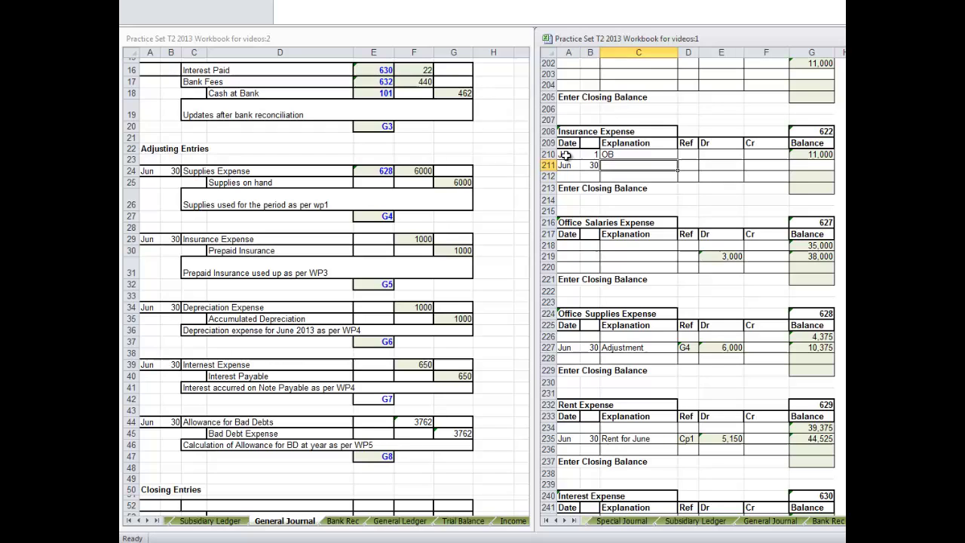
text(Adjustments)
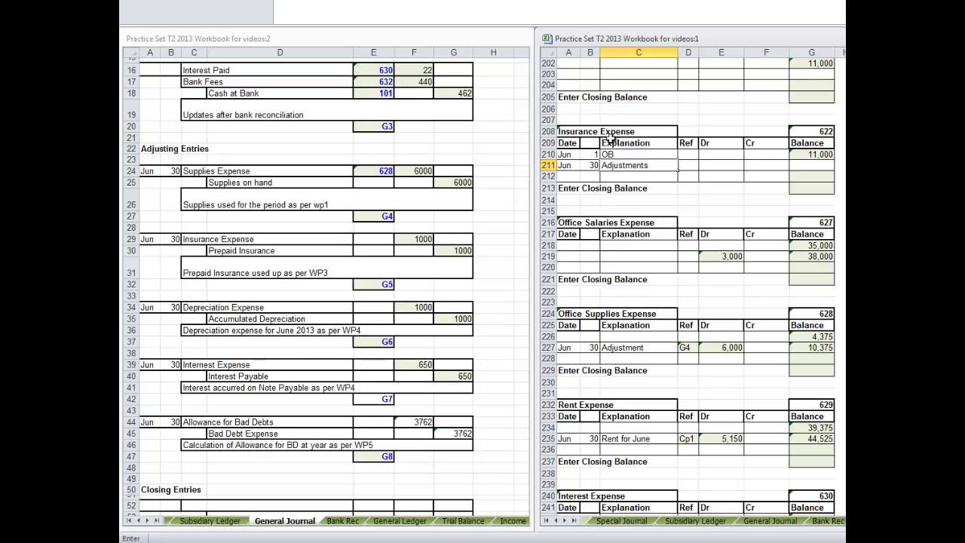
Link the adjustment's reference to journal folio G5 and its debit to the 1,000 amount
click(688, 165)
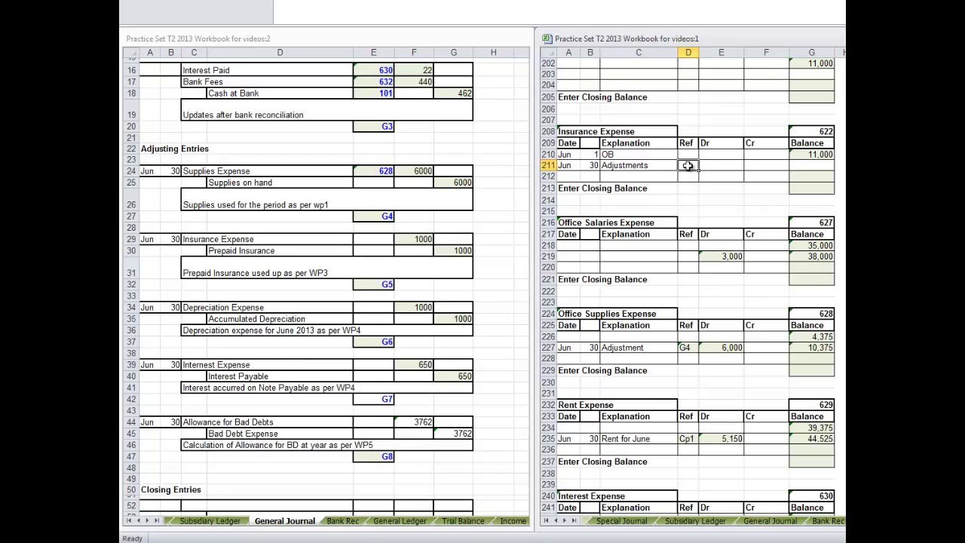
text(=)
click(382, 286)
key(Return)
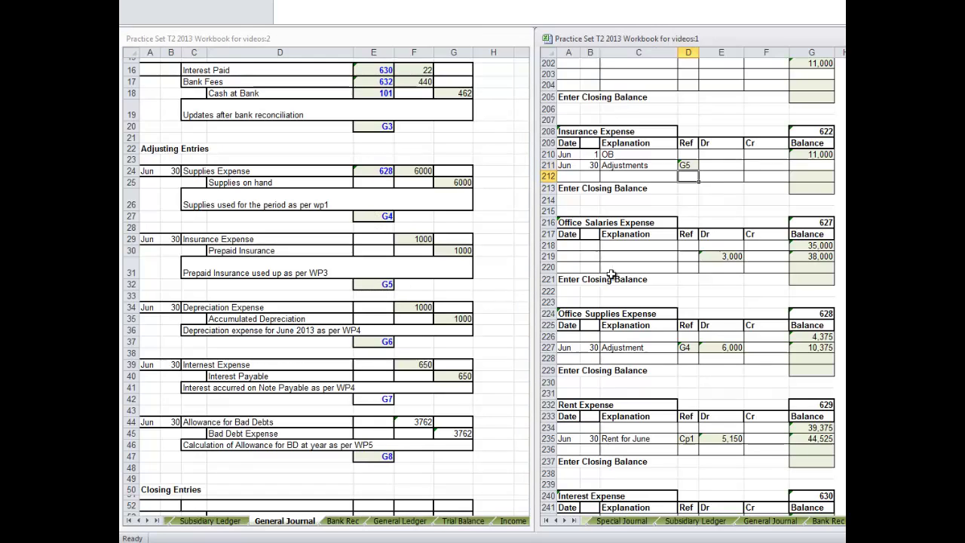
click(721, 171)
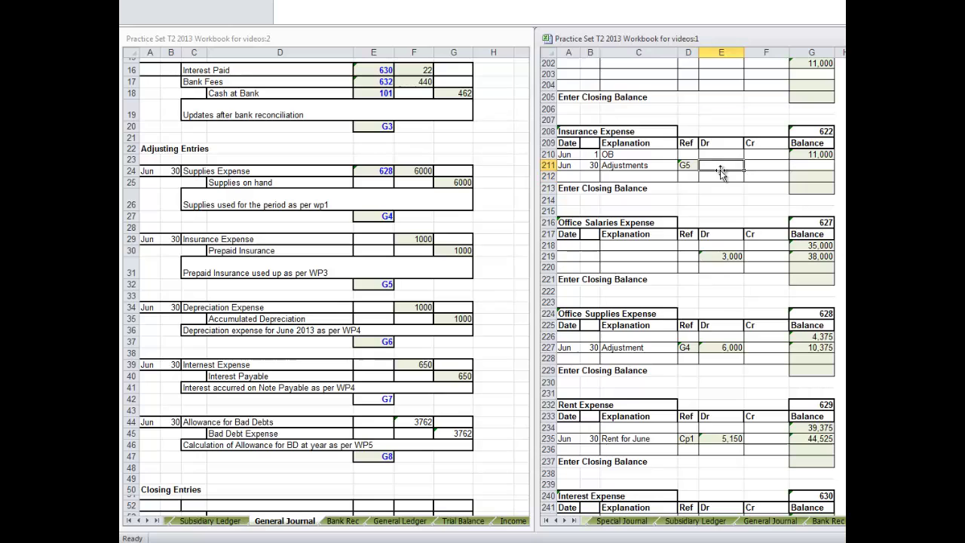
text(=)
click(412, 240)
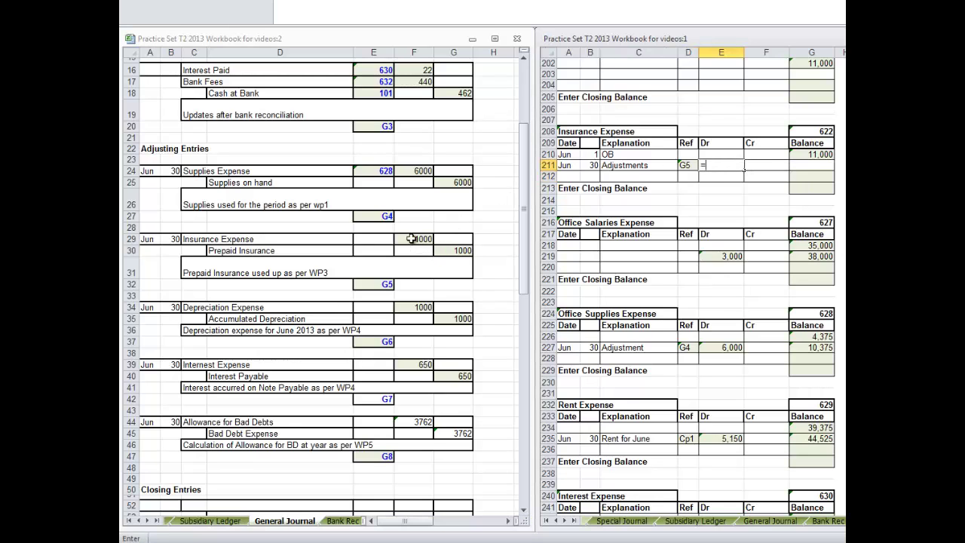
key(Return)
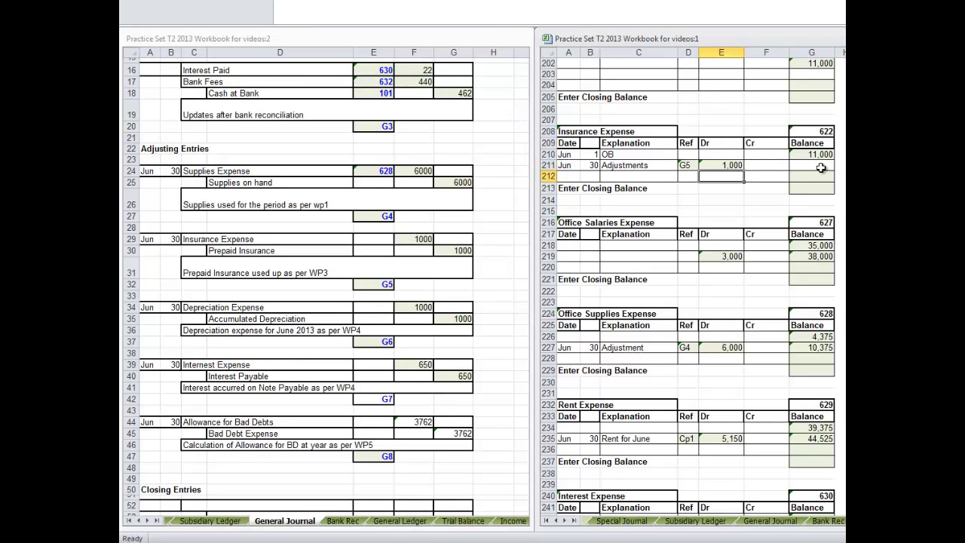
Compute the new balance as opening 11,000 plus the 1,000 debit, giving 12,000
click(821, 166)
text(=)
click(819, 155)
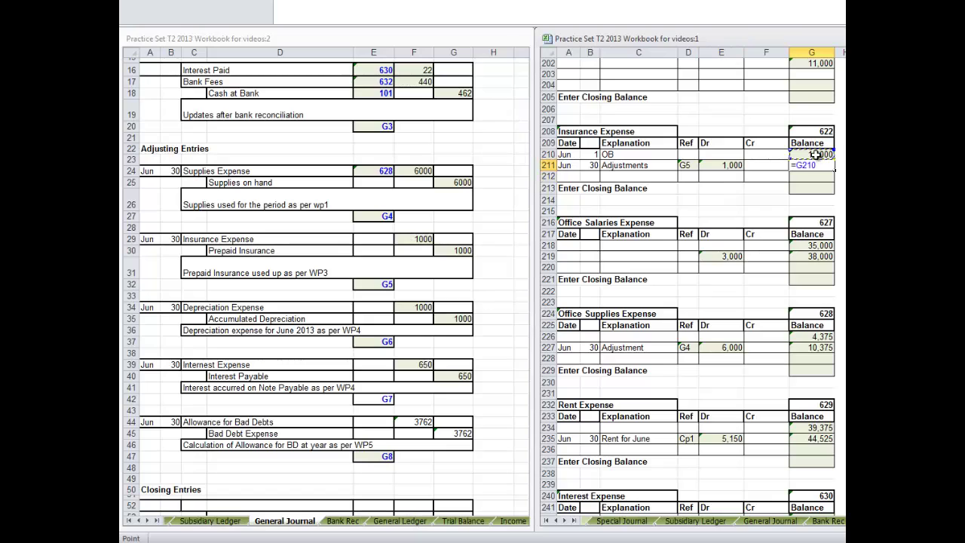
text(+)
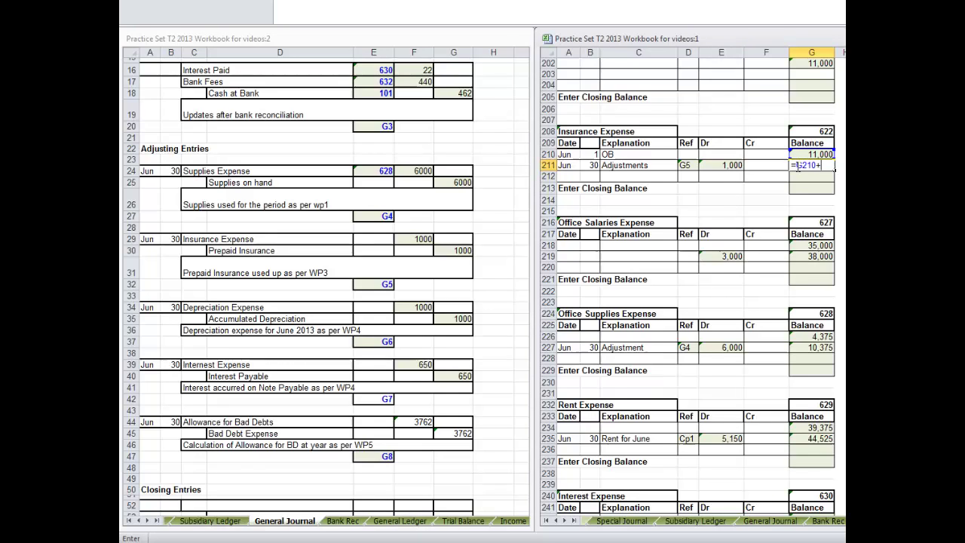
click(728, 166)
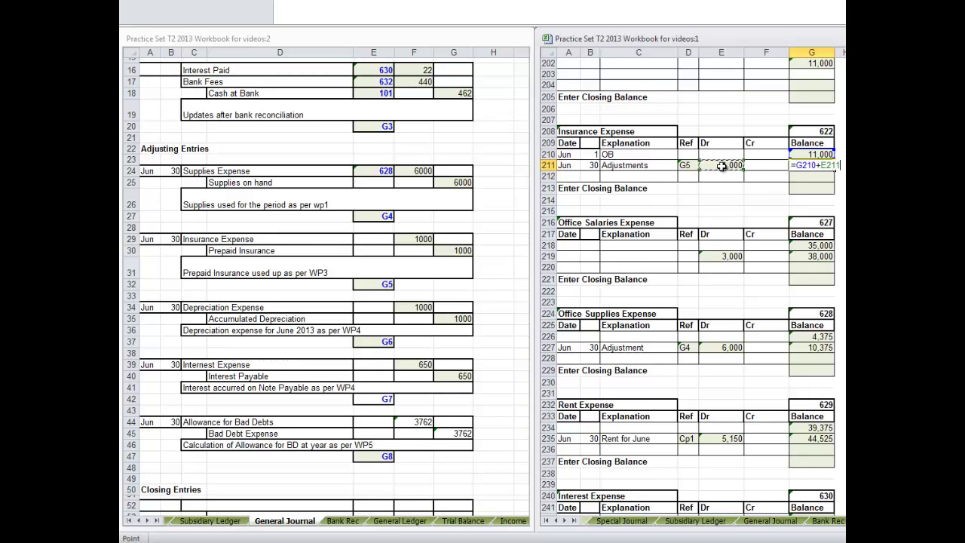
key(Return)
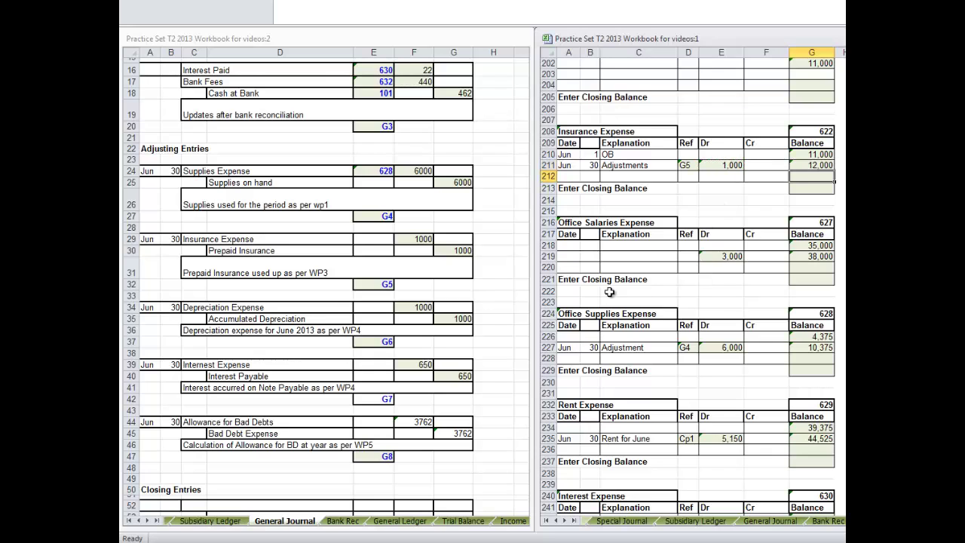
Set the journal's Insurance Expense posting reference to ledger account 622
click(378, 239)
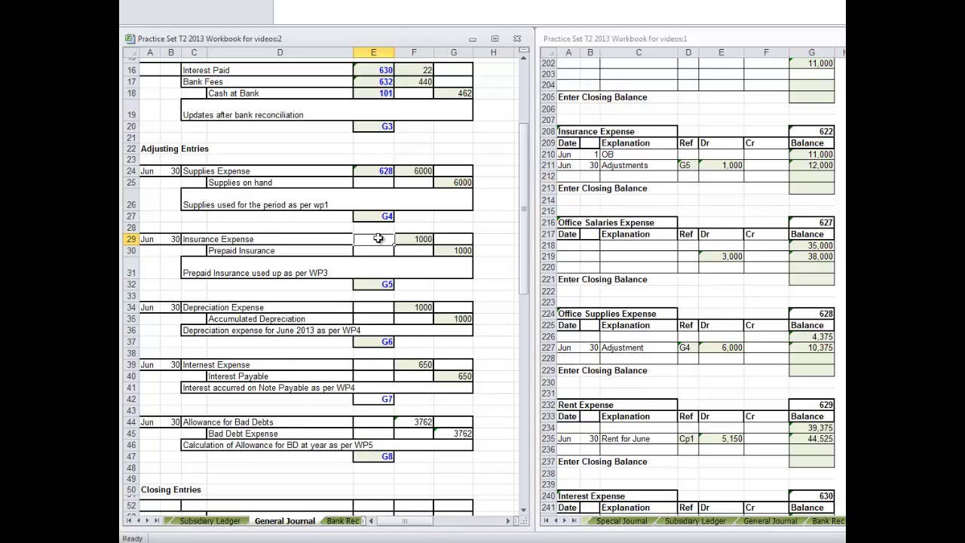
text(=)
click(819, 224)
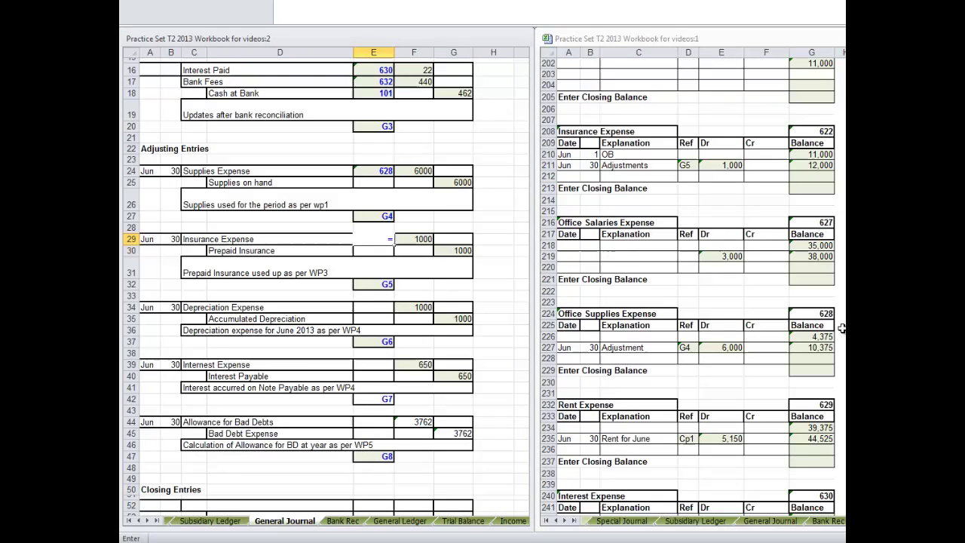
click(825, 133)
key(Return)
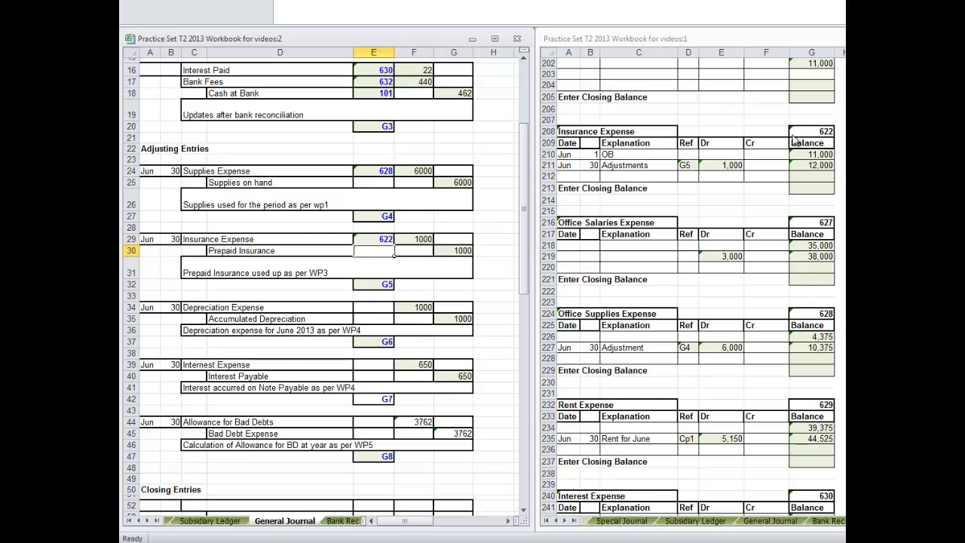
click(466, 138)
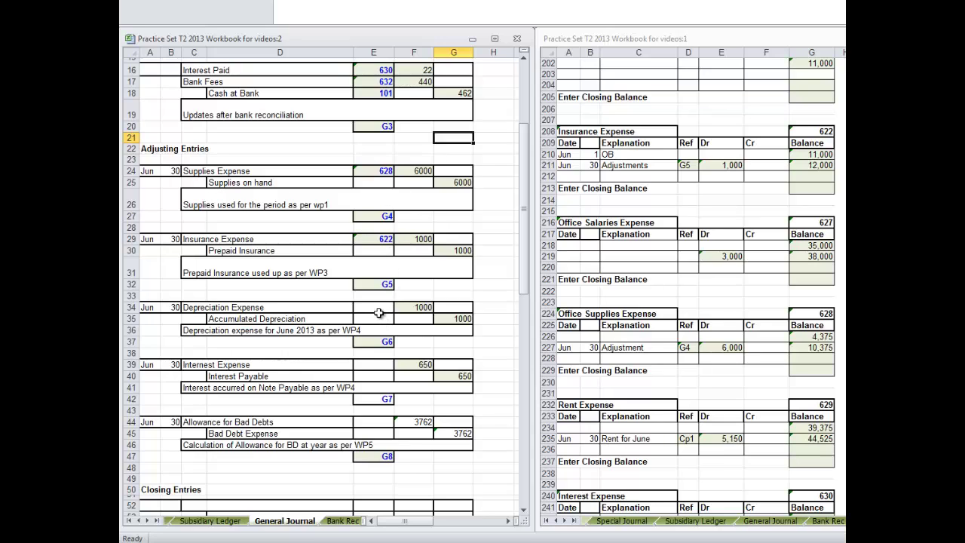
Add a Jun 1 OB opening line to the Depreciation Expense ledger account
key(ctrl+F6)
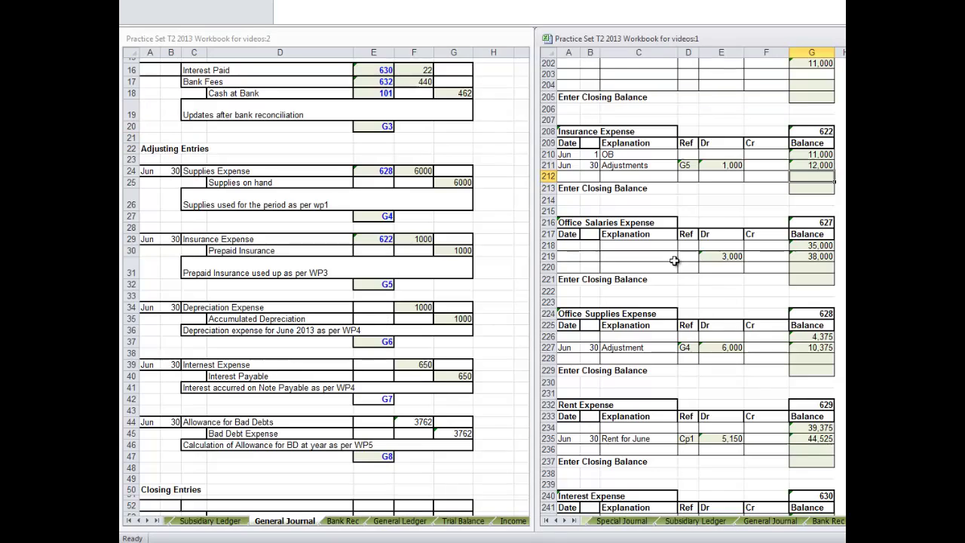
scroll(674, 261, up, 3)
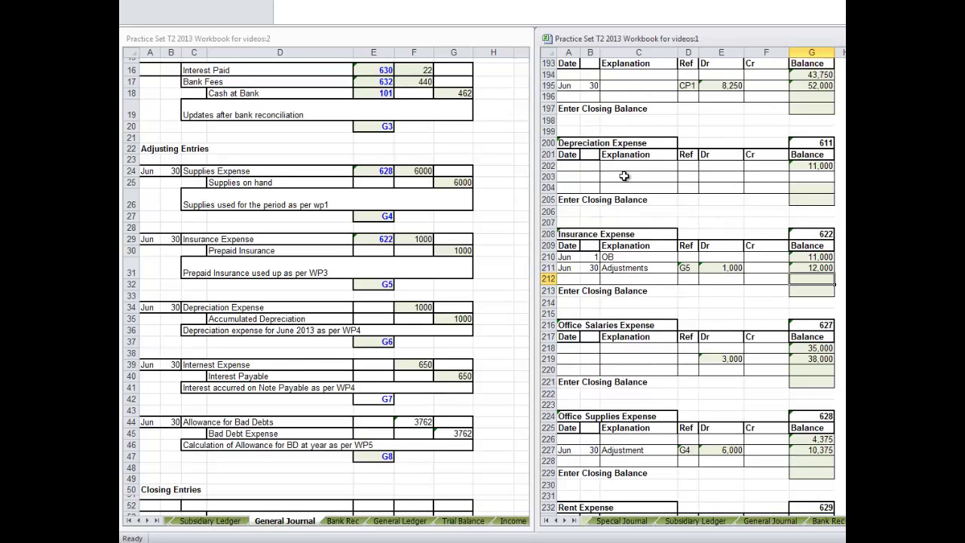
click(569, 167)
text(Jun)
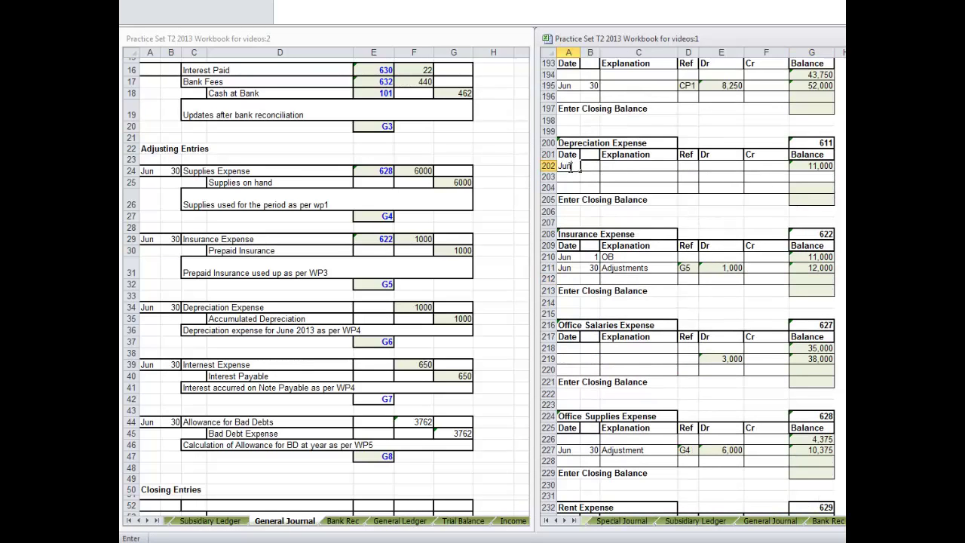
key(Tab)
text(1)
key(Tab)
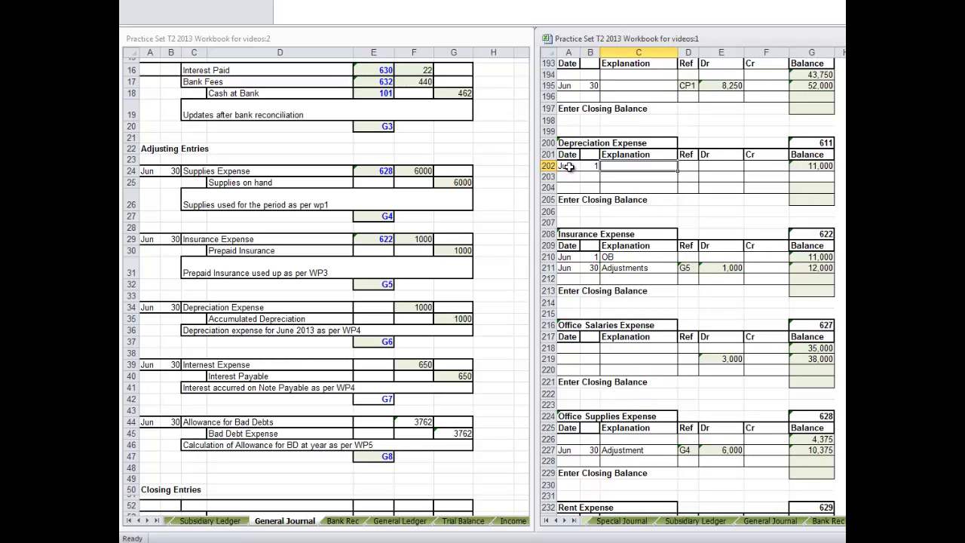
text(OB)
key(Return)
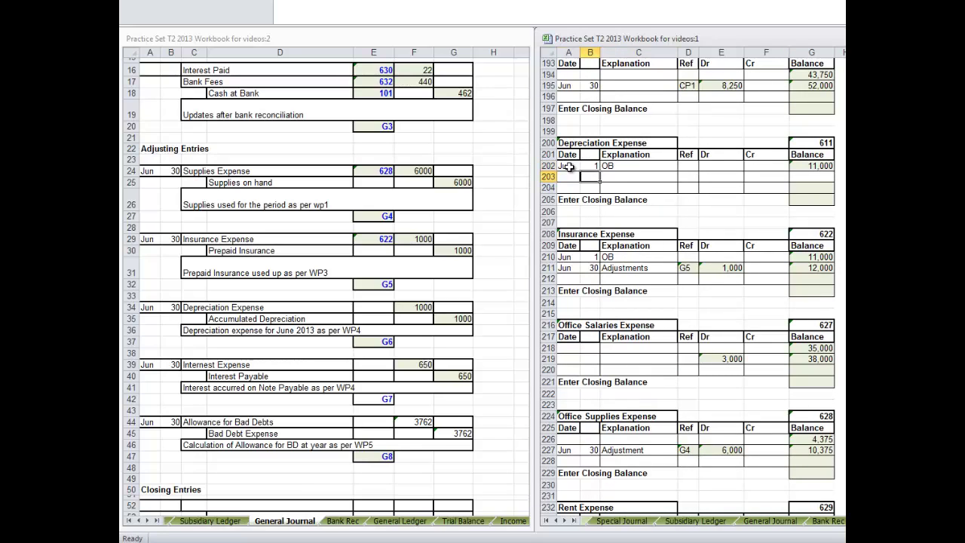
Start a Jun 30 'Adjust' line beneath the opening balance
key(Left)
text(Jun)
key(Tab)
text(30)
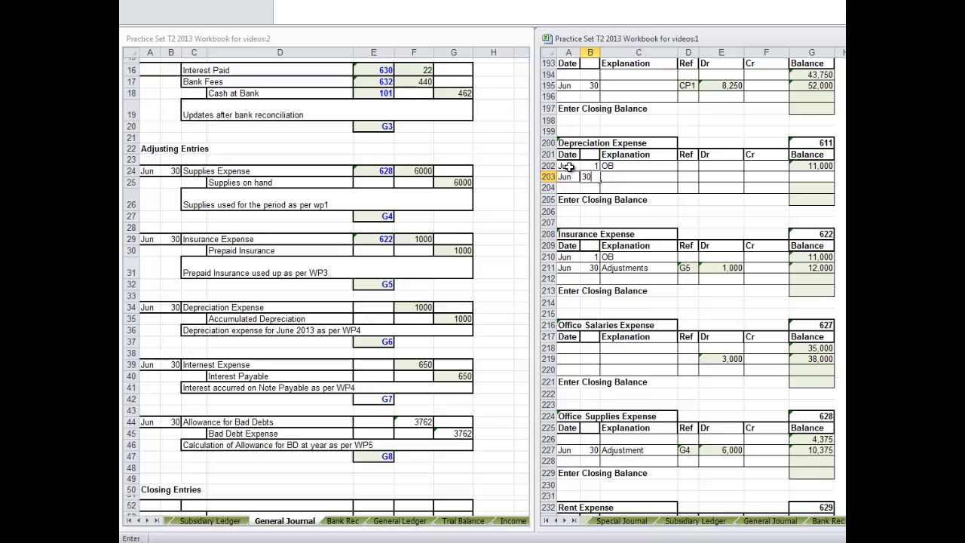
click(629, 176)
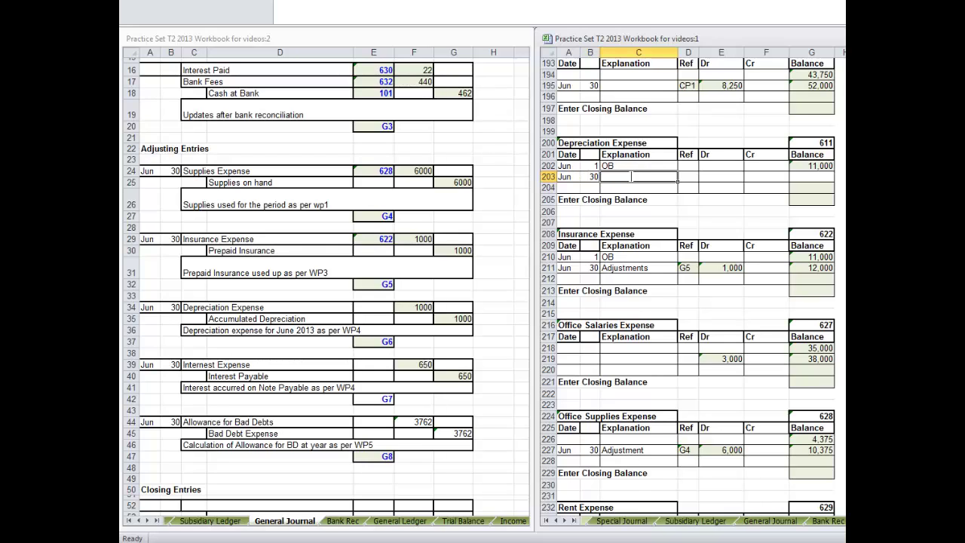
text(Adjust)
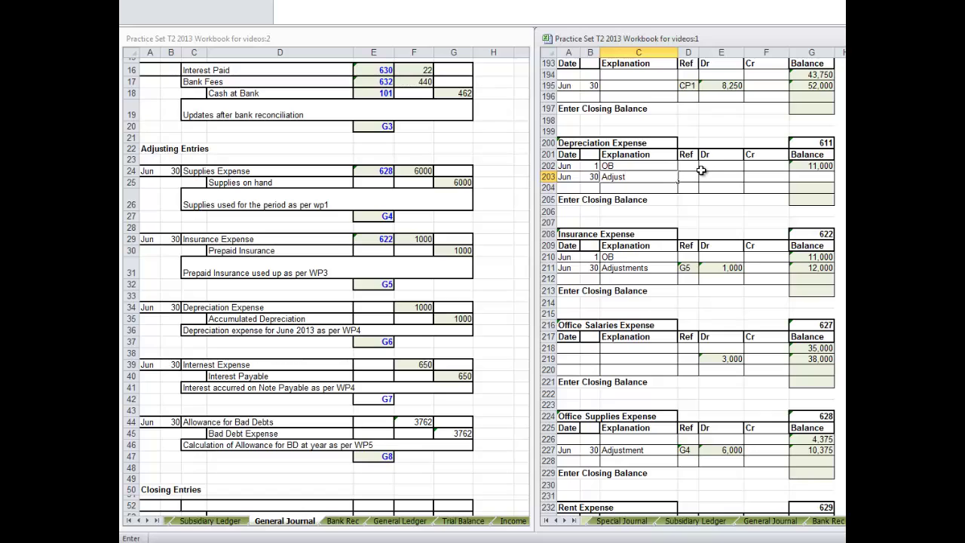
Link the adjustment's reference to journal folio G6 and its debit to the 1,000 depreciation amount
click(693, 176)
text(=)
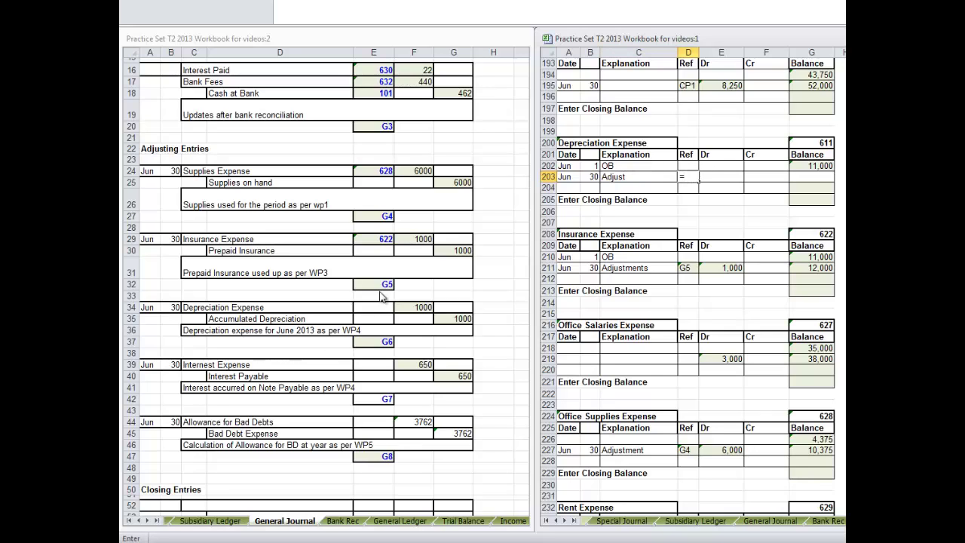
click(380, 341)
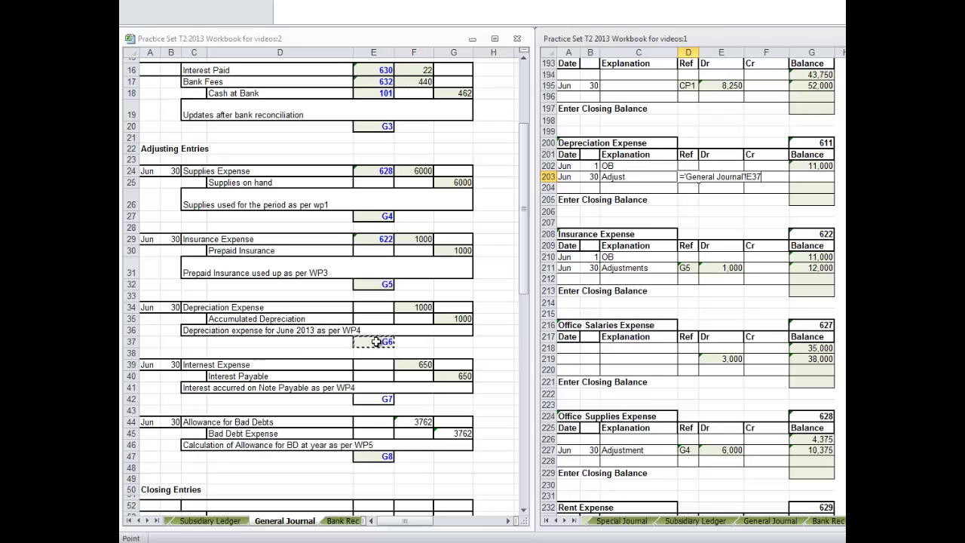
key(Return)
click(717, 178)
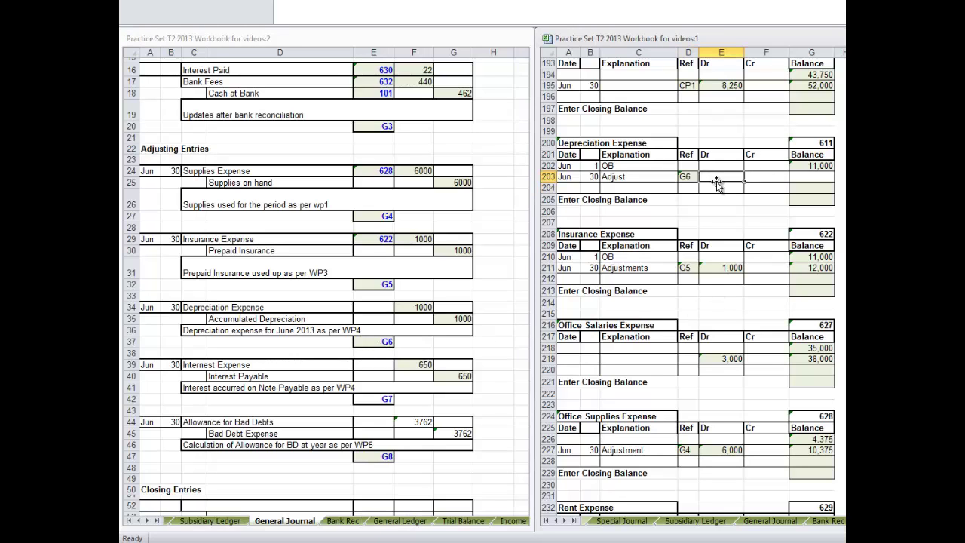
text(=)
click(415, 307)
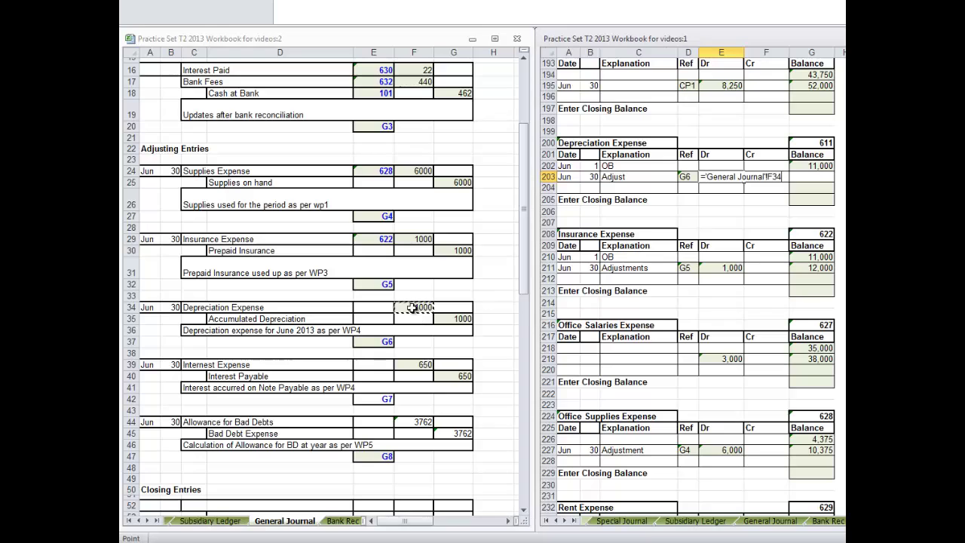
key(Return)
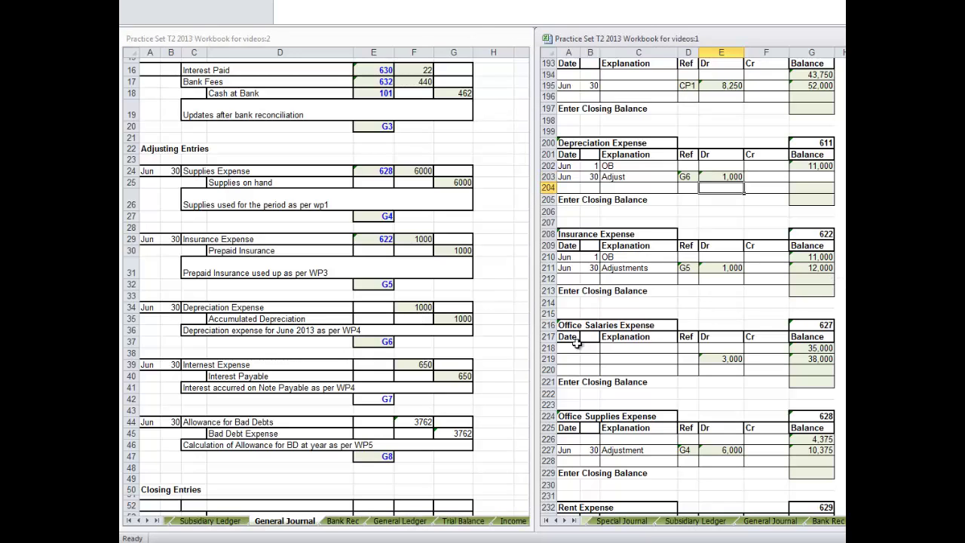
click(374, 308)
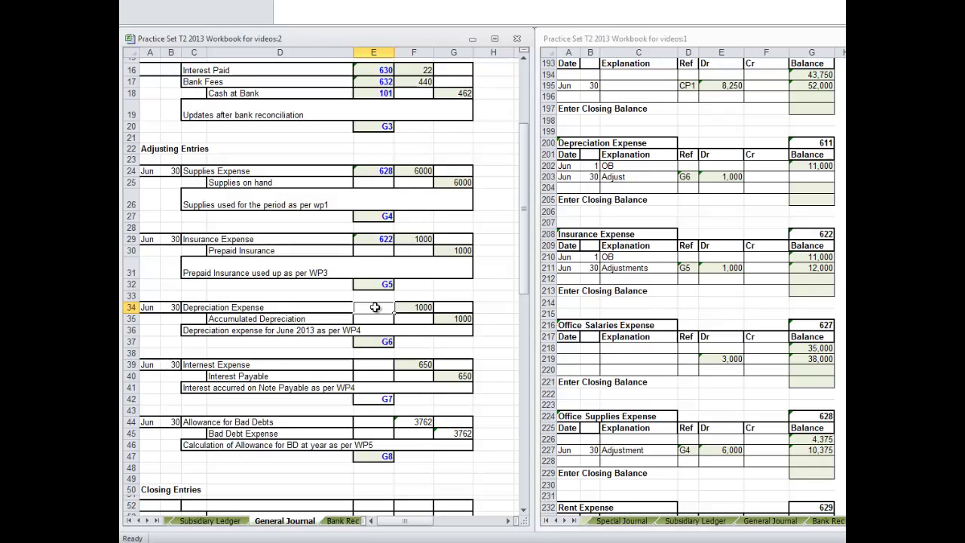
text(=)
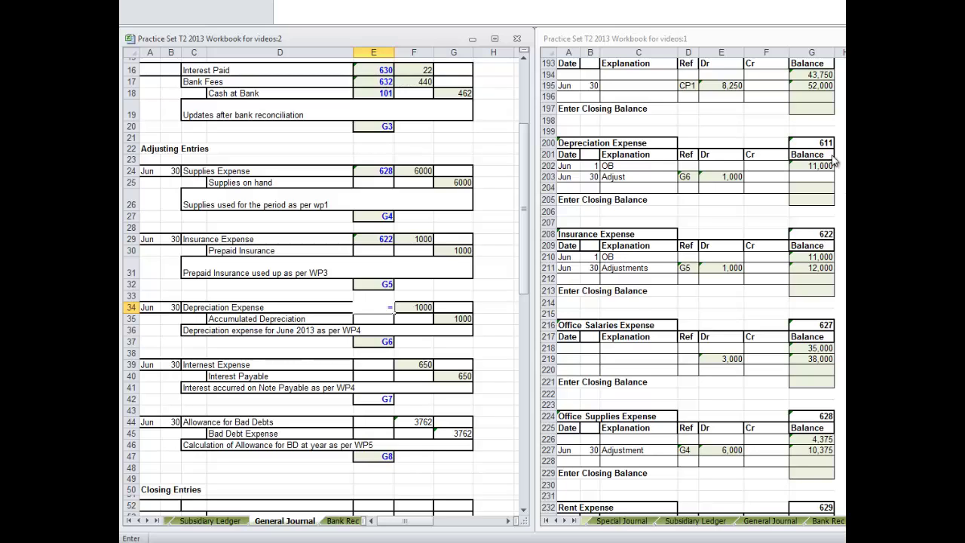
Reference account 611 on the journal's depreciation line and set the ledger balance to 11,000 + 1,000 = 12,000
click(815, 144)
key(Return)
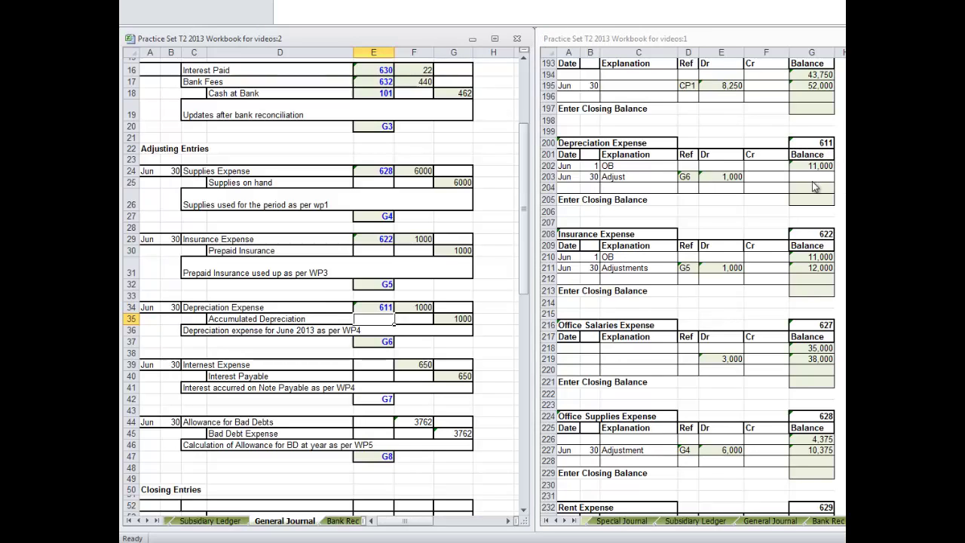
click(816, 177)
text(=)
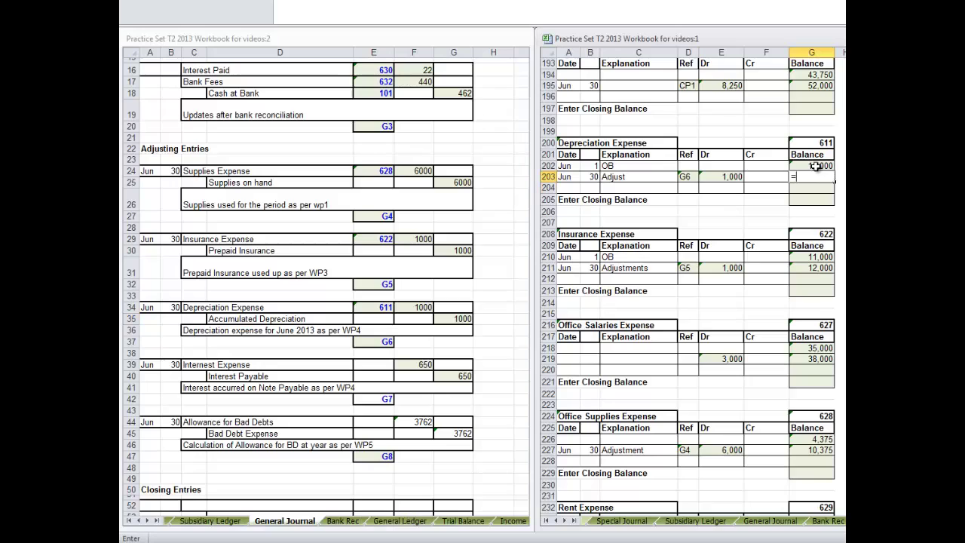
click(813, 166)
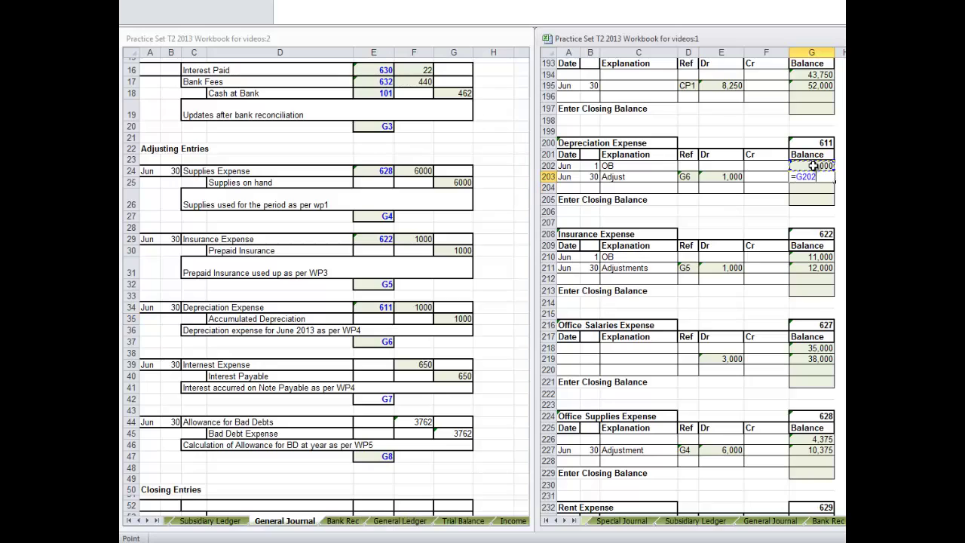
click(731, 177)
key(Return)
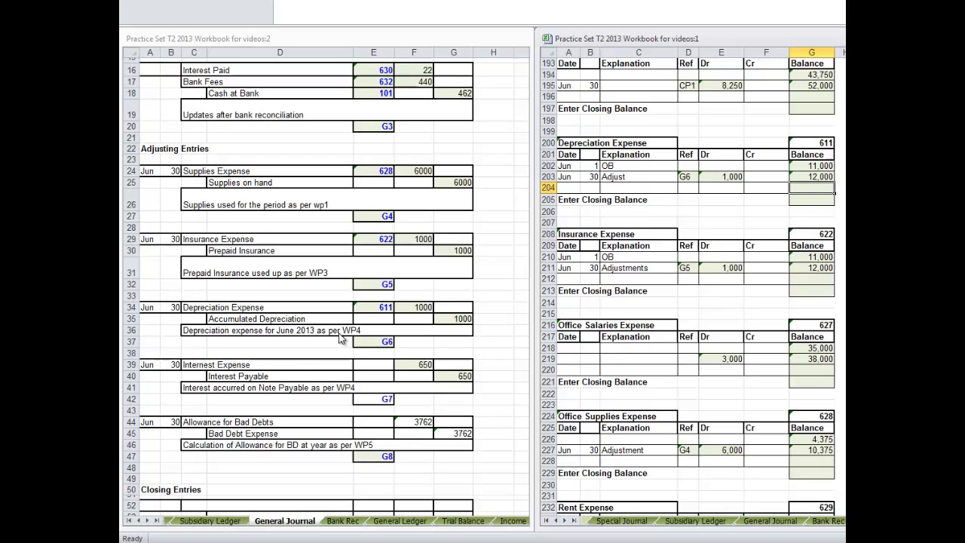
click(369, 370)
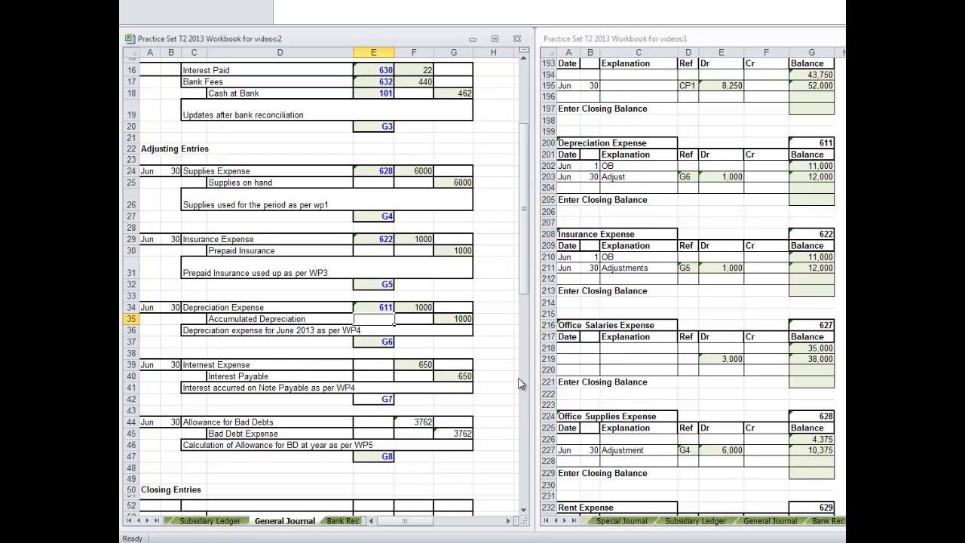
Add a Jun 1 OB opening line to the Interest Expense ledger account
scroll(719, 389, down, 2)
scroll(719, 390, up, 1)
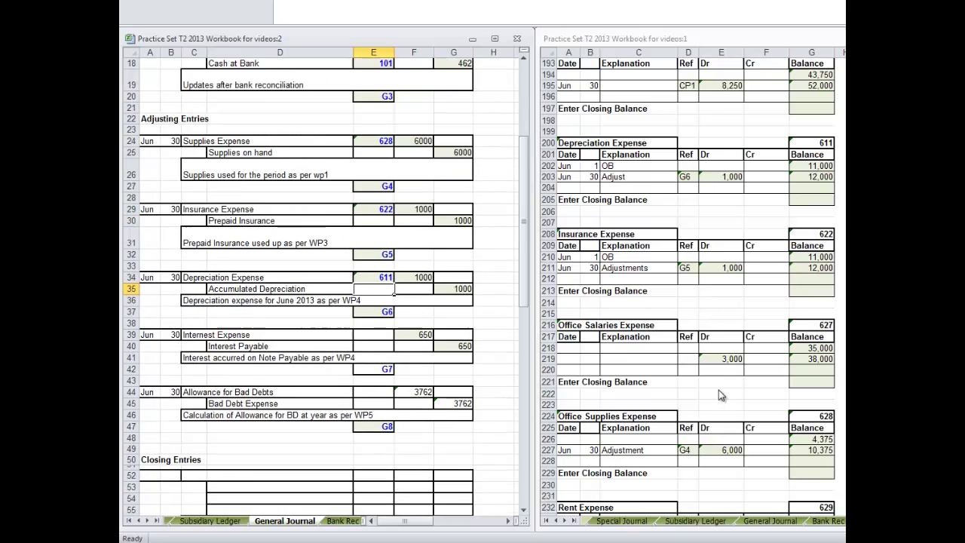
click(731, 222)
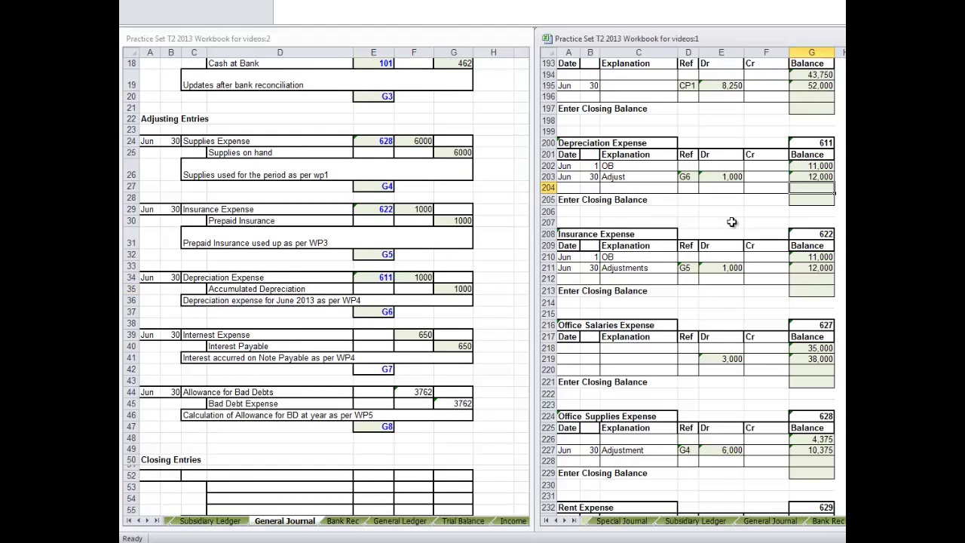
scroll(732, 221, down, 4)
scroll(732, 222, down, 3)
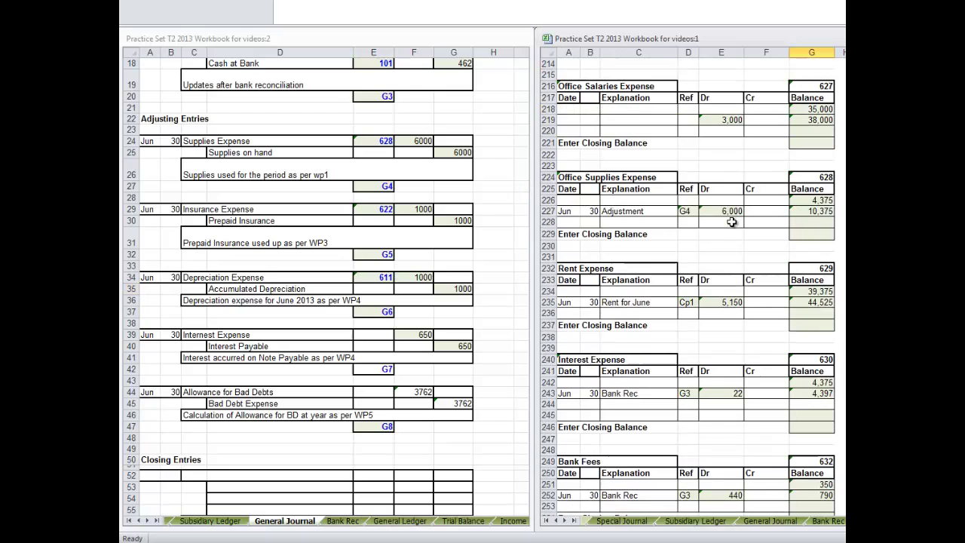
scroll(731, 222, down, 2)
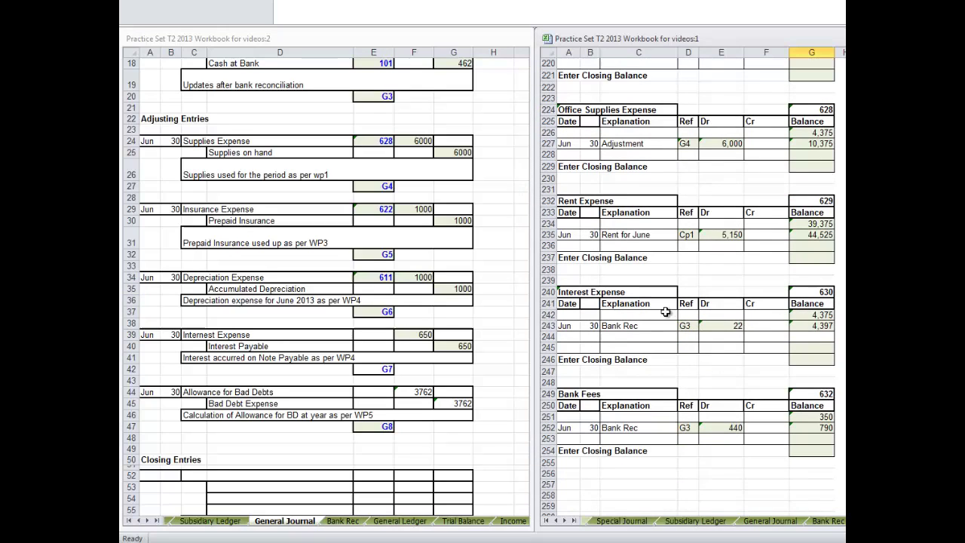
click(568, 316)
text(Jun)
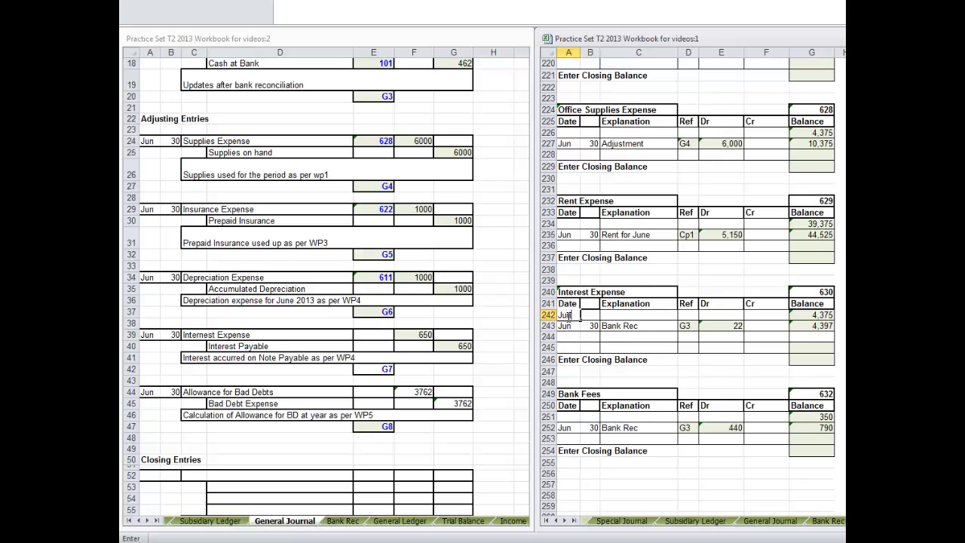
key(Tab)
text(1)
key(Tab)
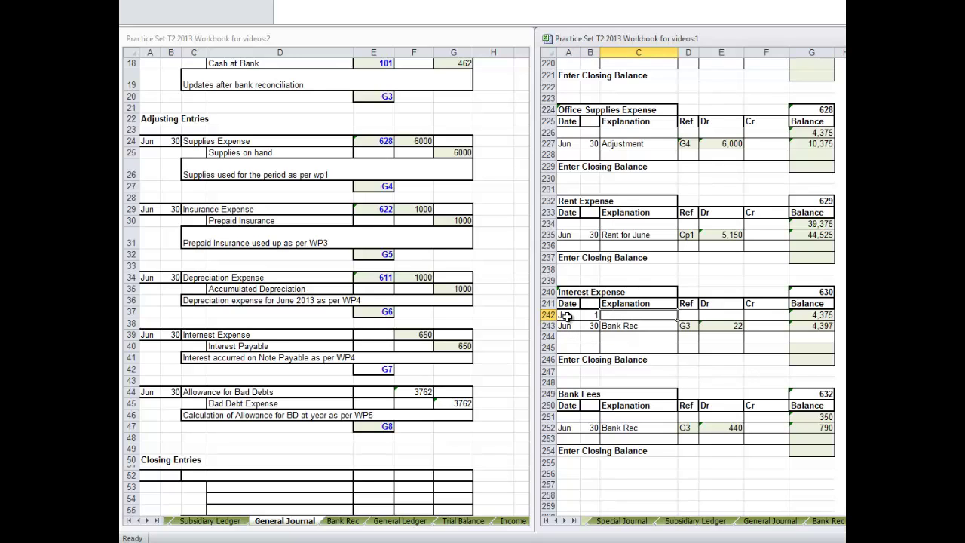
text(OB)
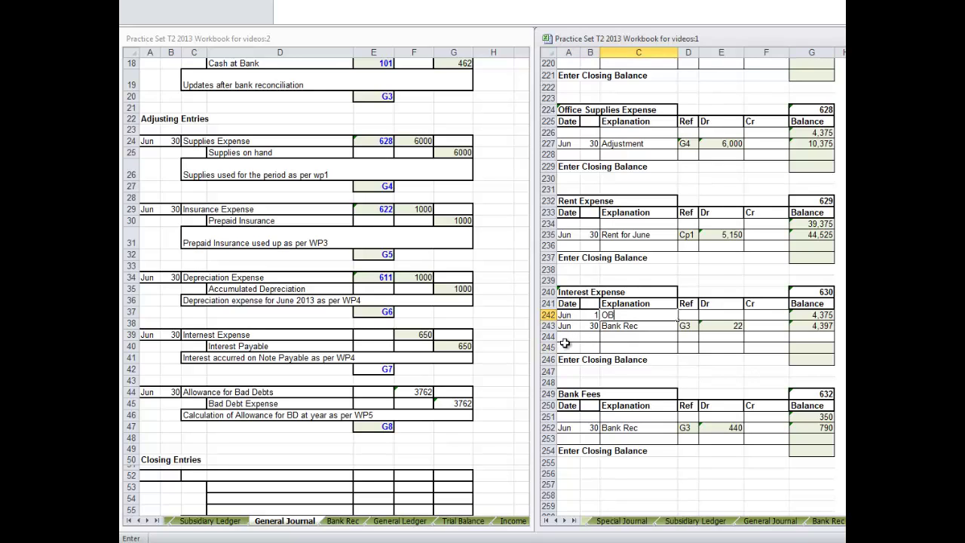
Start a Jun 30 'Adjustment' line below the Bank Rec row
click(567, 338)
text(Jun)
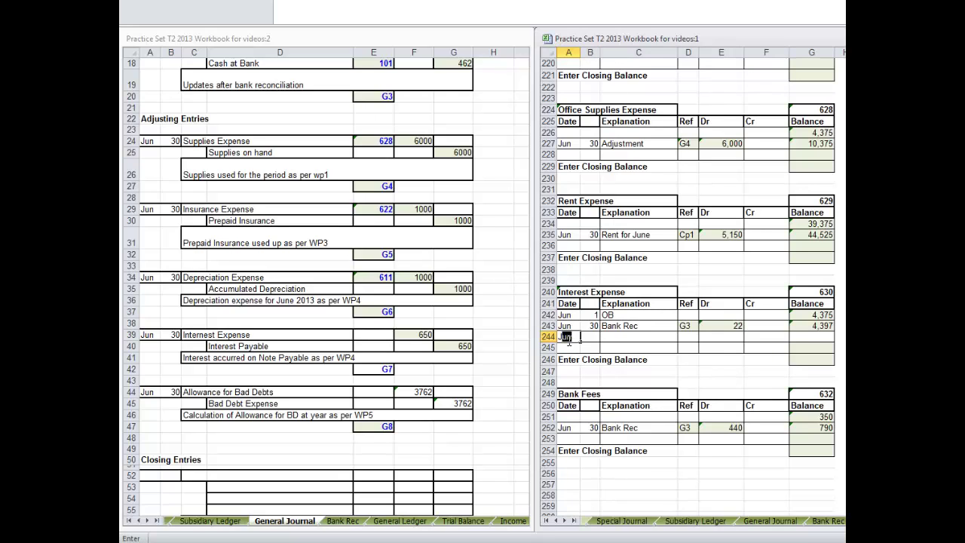
key(Tab)
text(30)
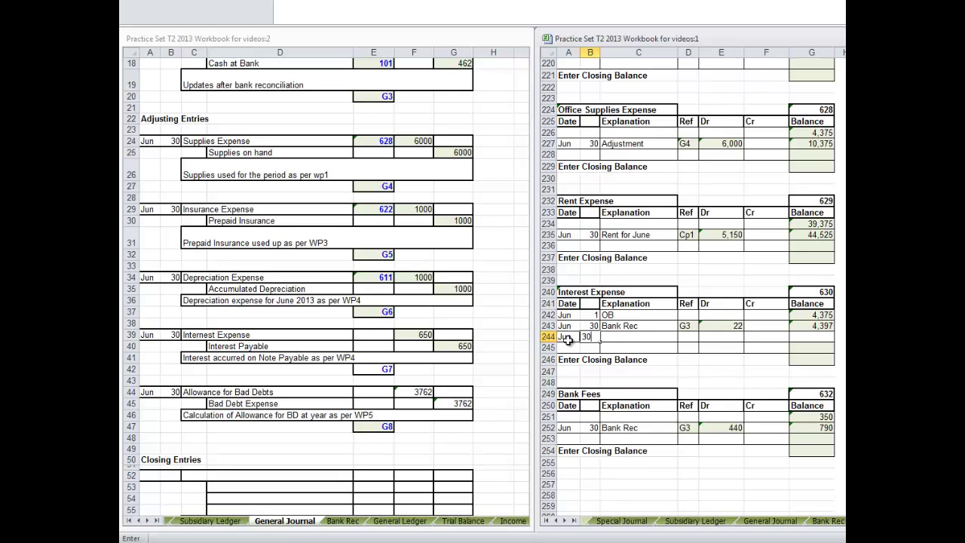
key(Tab)
text(Adj)
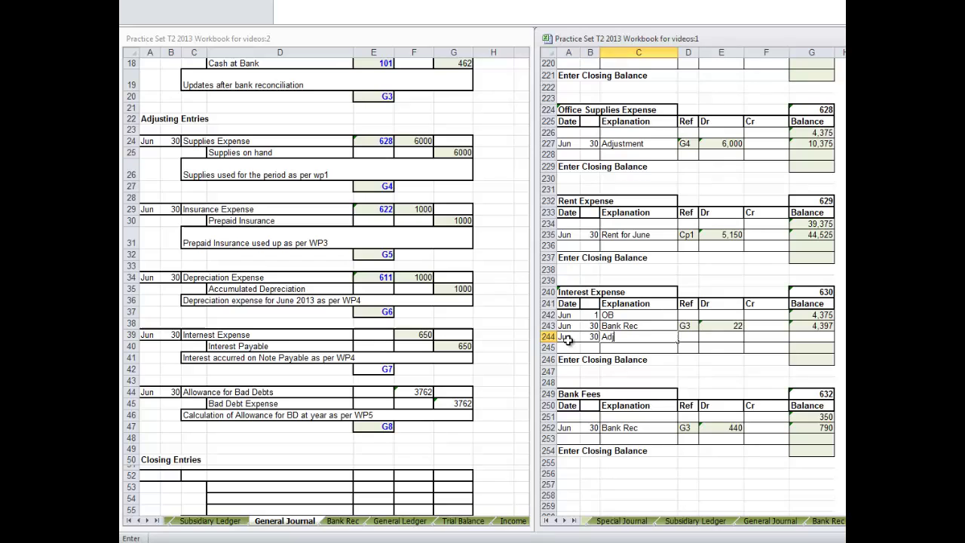
text(ustment)
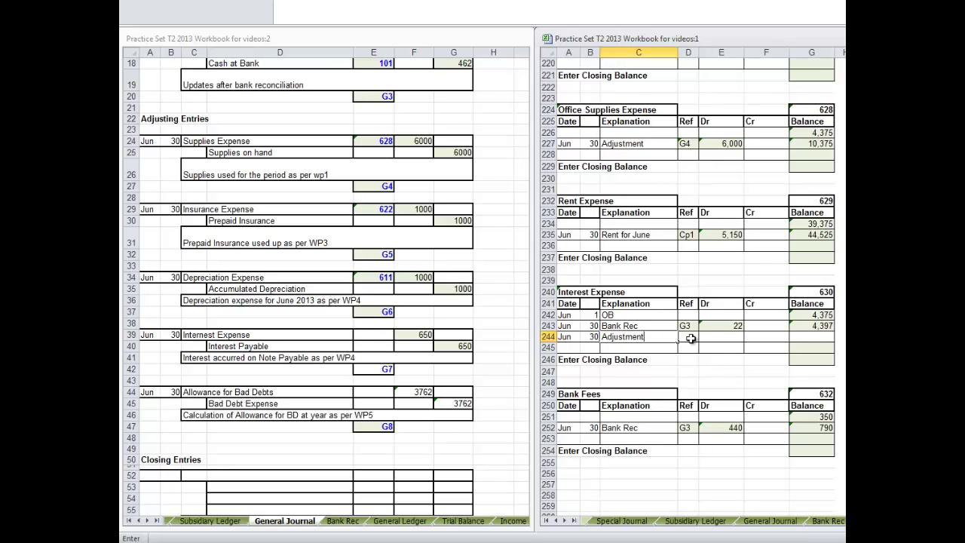
key(Tab)
text(=)
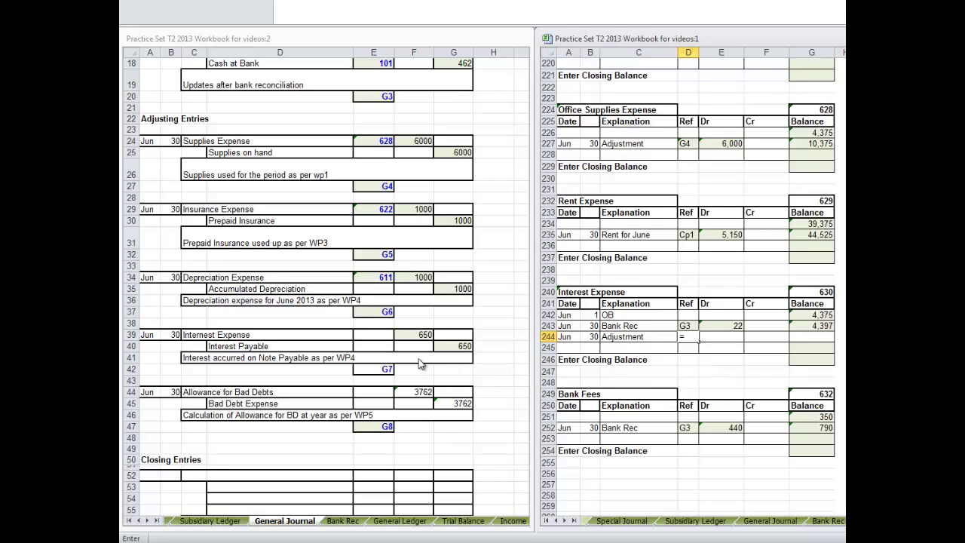
Link the adjustment to folio G7 with a 650 debit and extend the balance to 5,047
click(381, 371)
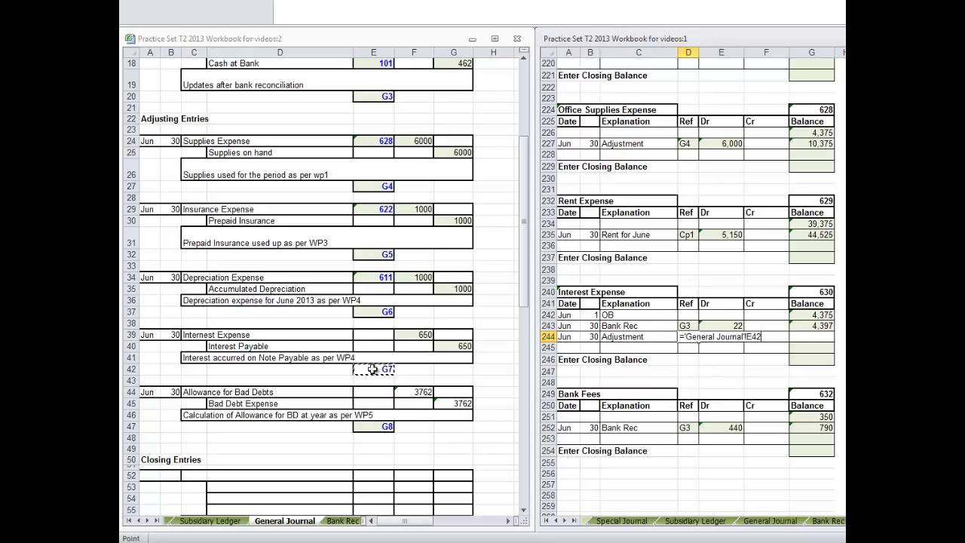
key(Return)
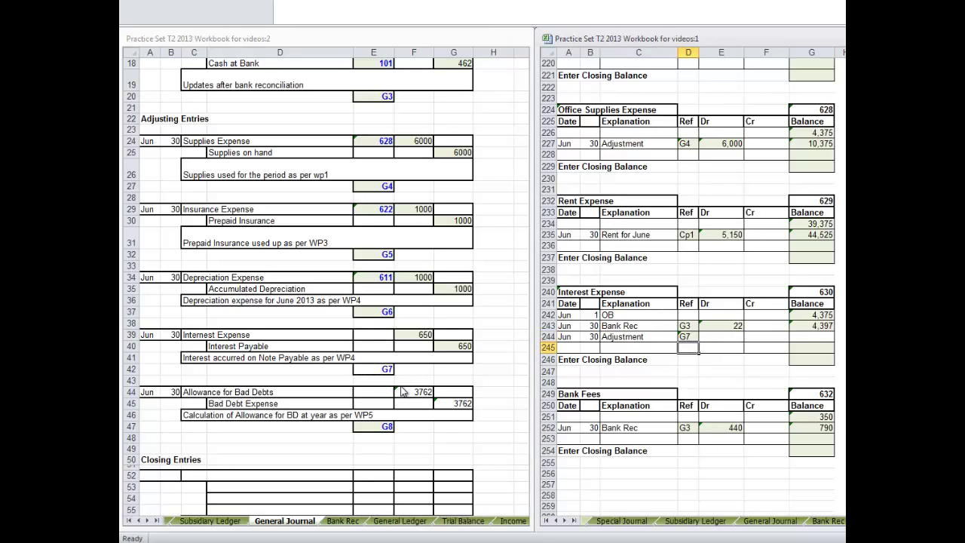
click(716, 338)
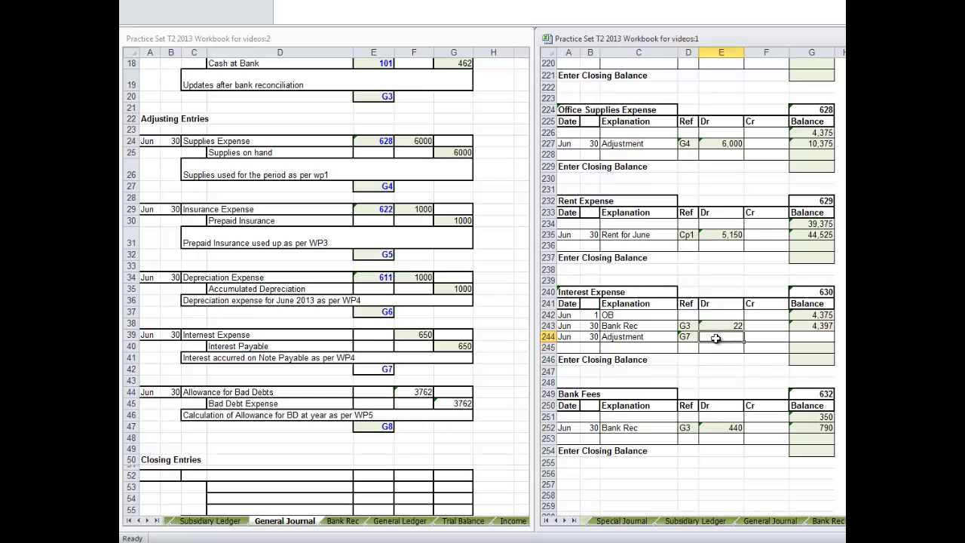
text(=)
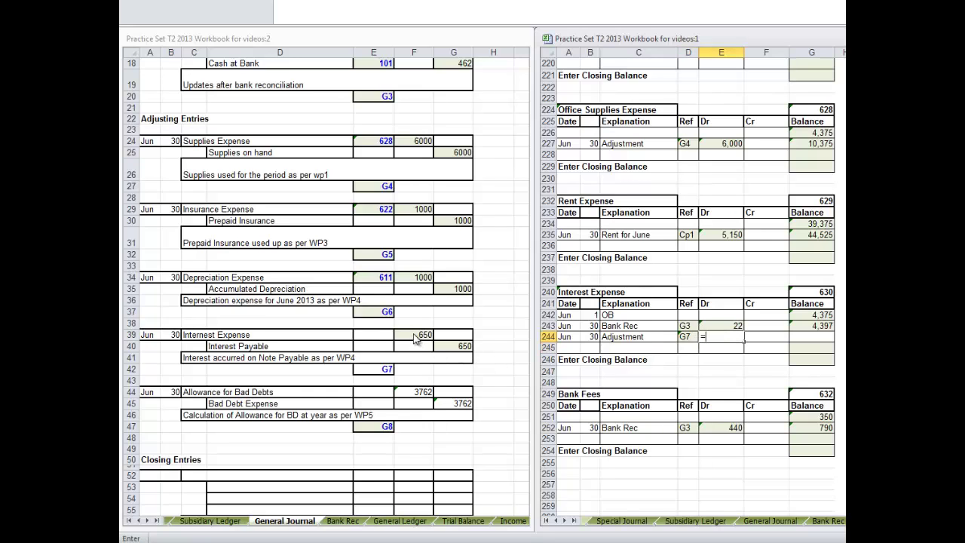
click(417, 337)
click(417, 335)
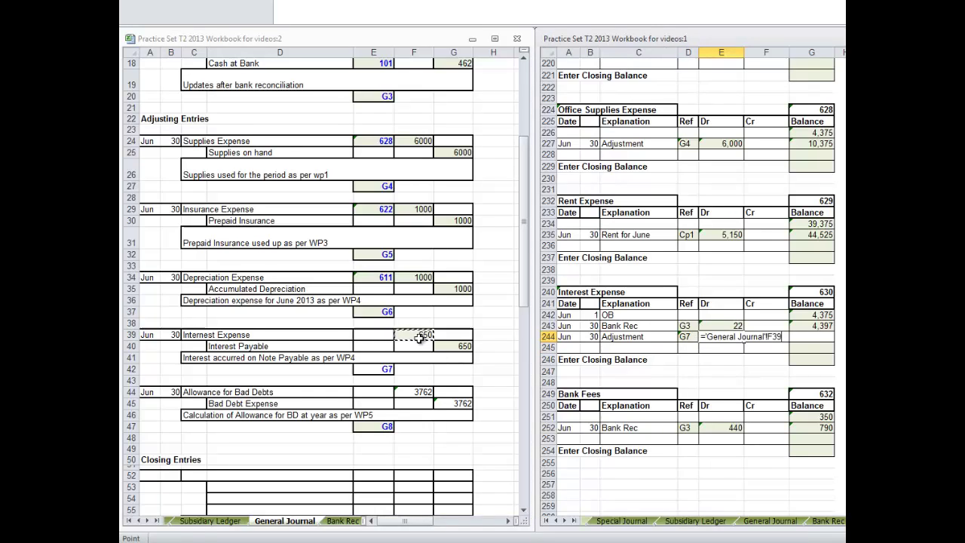
key(Return)
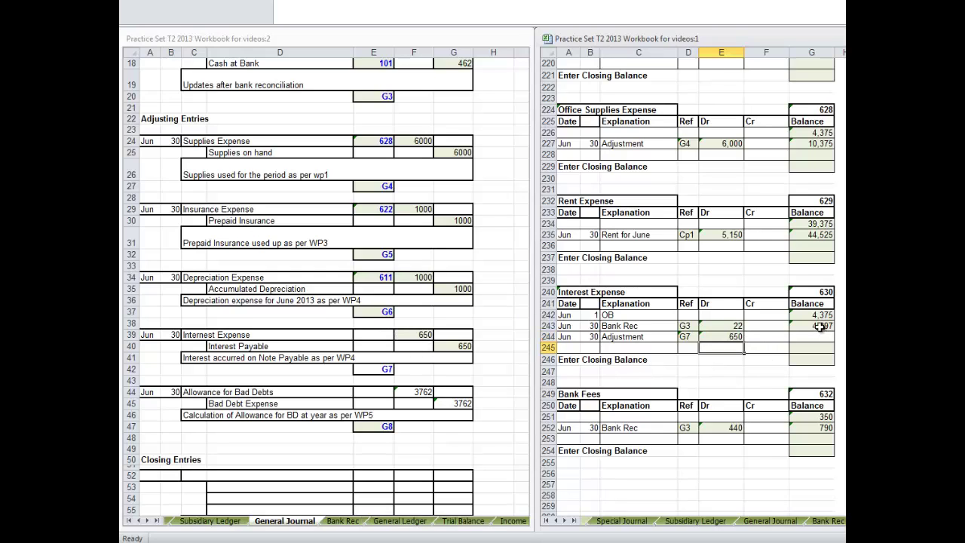
drag(821, 326, 830, 345)
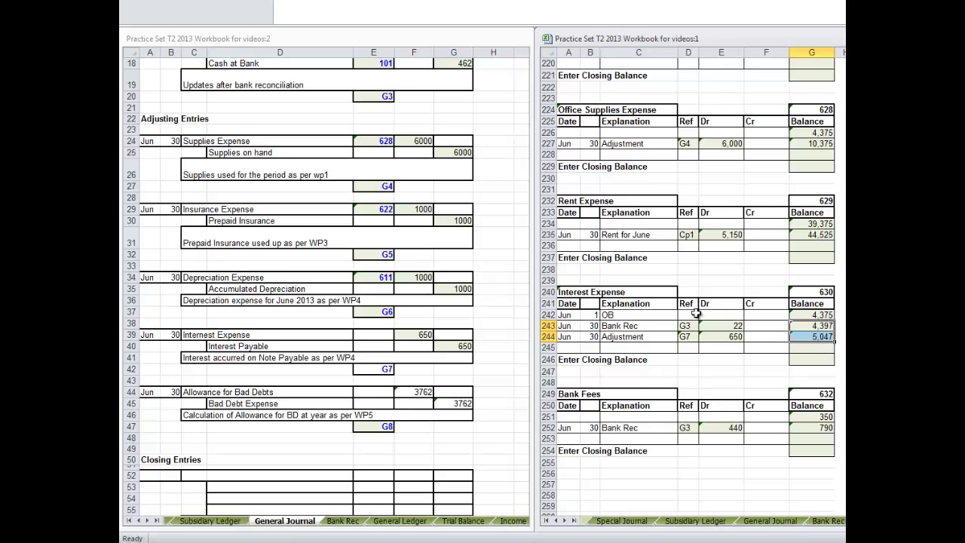
Reference ledger account 630 on the journal's interest line and re-enter the G7 folio
click(380, 339)
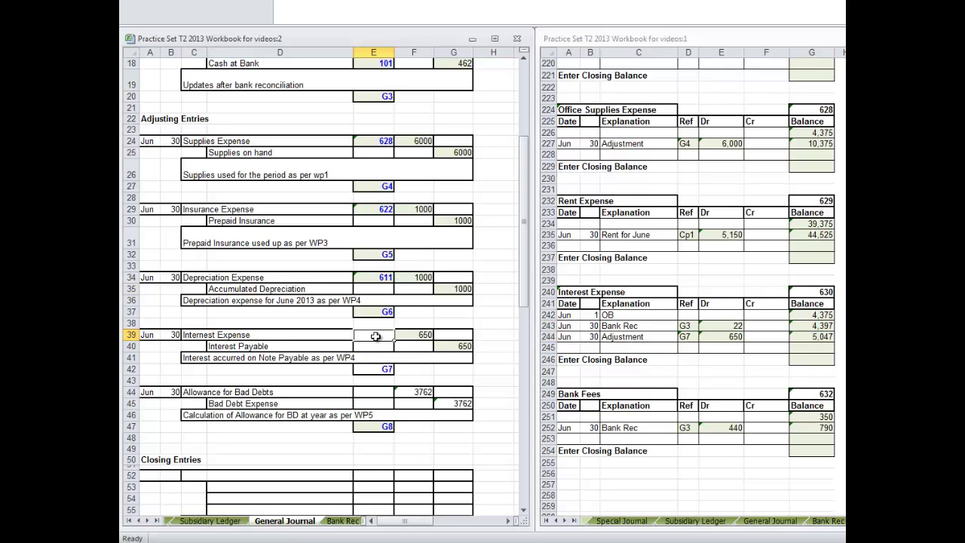
text(=)
click(816, 292)
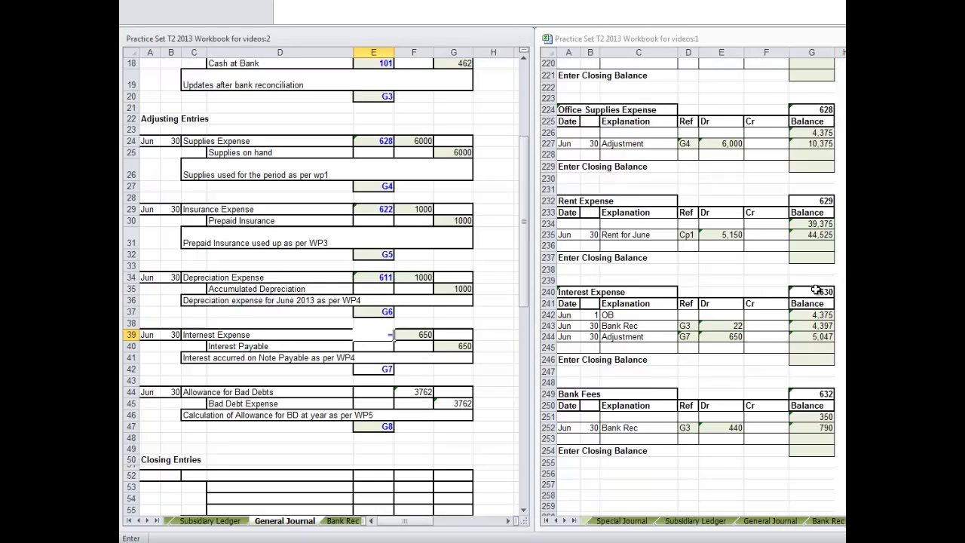
key(Return)
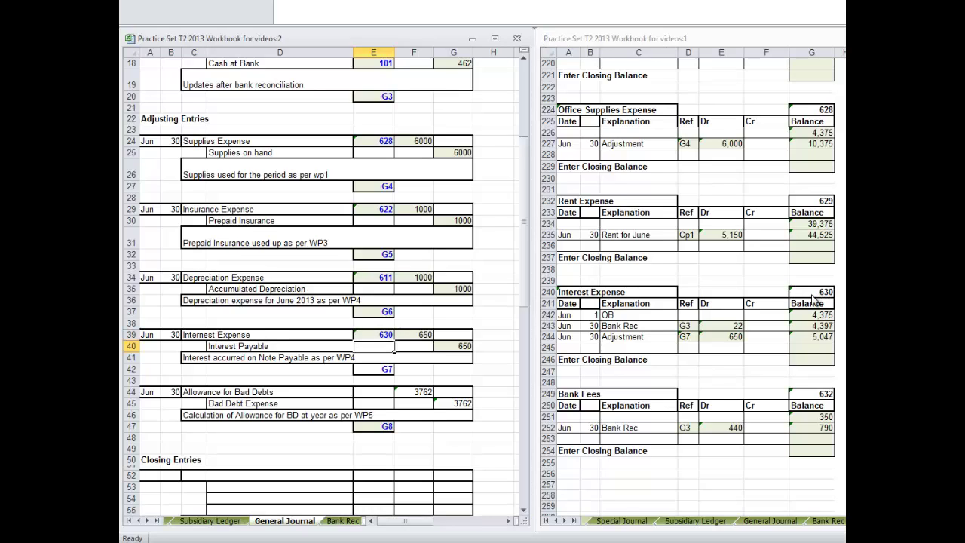
click(385, 368)
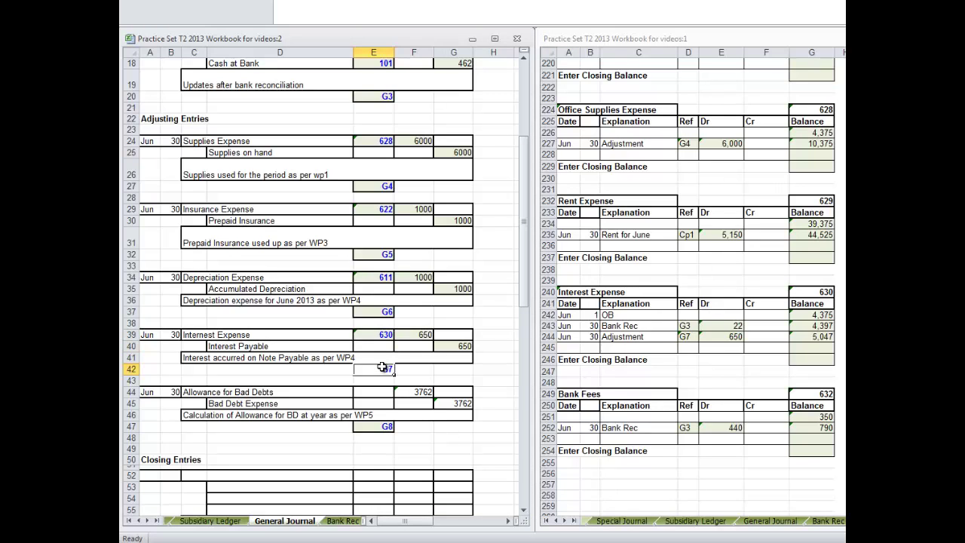
text(G)
key(Return)
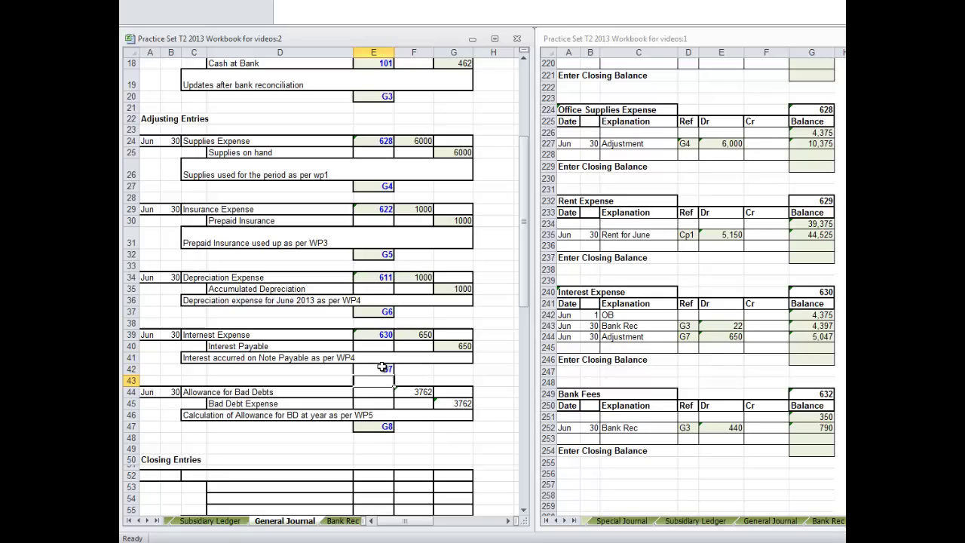
click(371, 404)
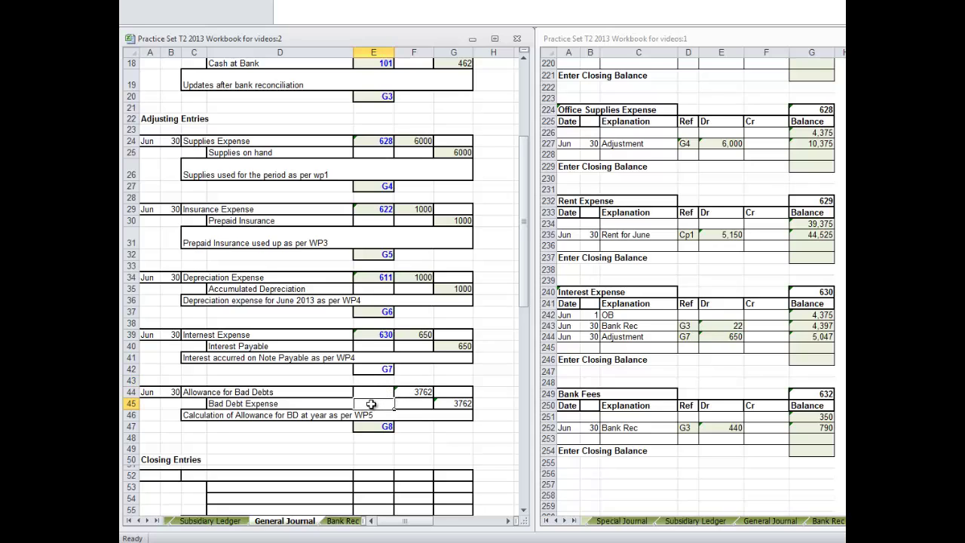
Check the last Interest Expense balances, then scroll up to Bad Debt Expense showing its 9,850 balance
drag(812, 326, 812, 336)
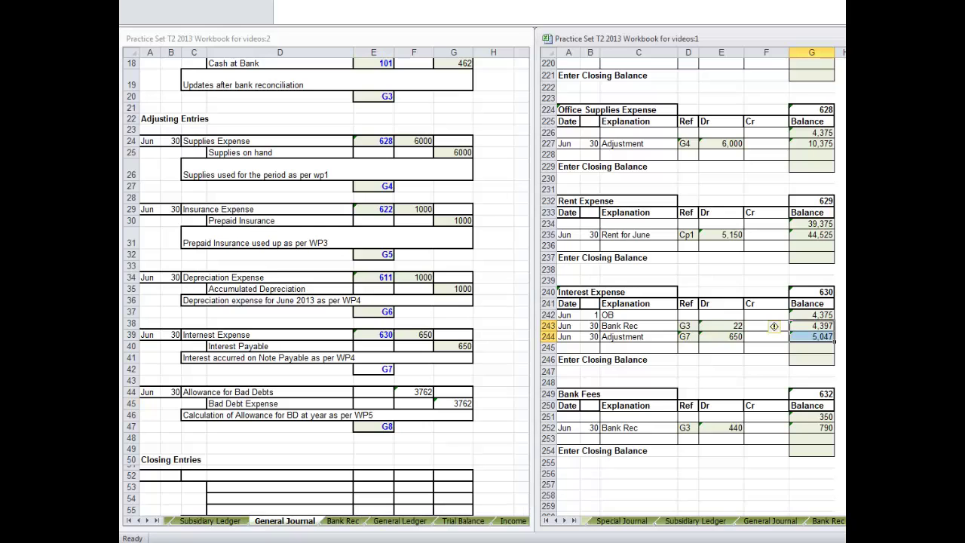
scroll(774, 326, up, 8)
scroll(774, 325, up, 2)
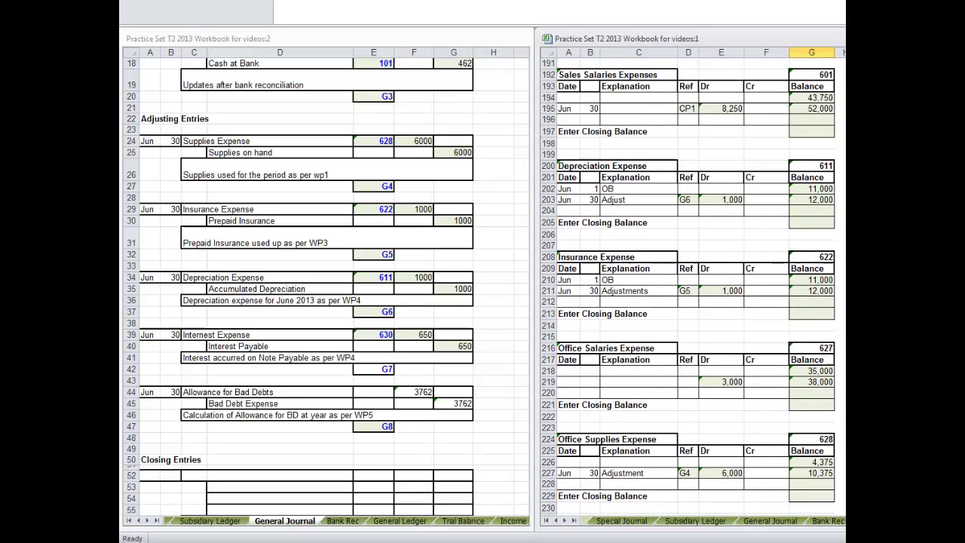
scroll(688, 287, down, 2)
scroll(688, 287, down, 1)
scroll(774, 291, down, 2)
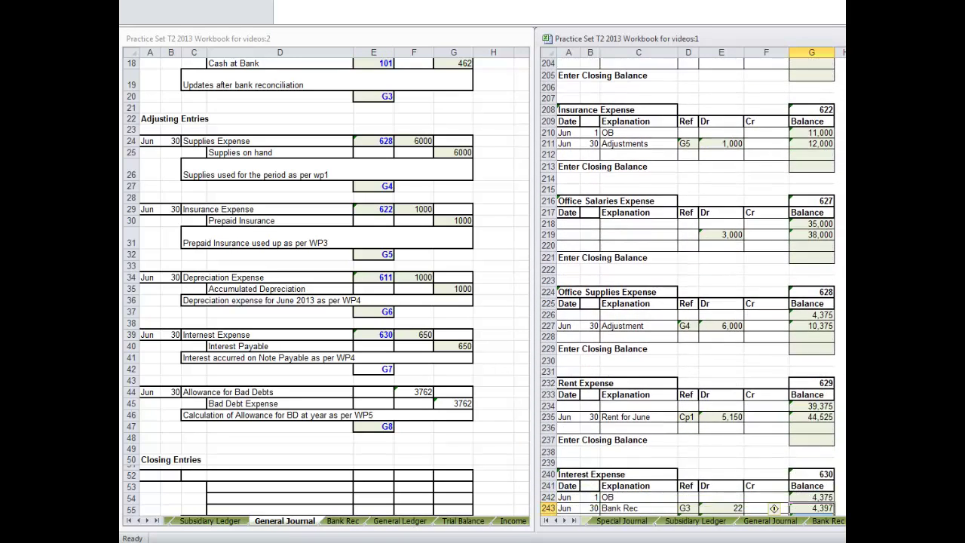
scroll(774, 290, down, 3)
scroll(773, 291, down, 3)
scroll(774, 290, up, 8)
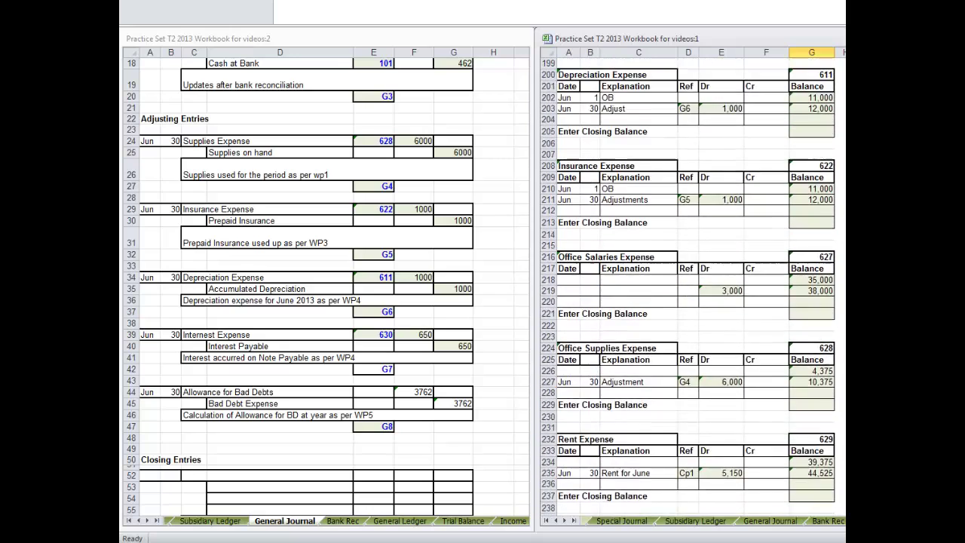
scroll(774, 291, up, 2)
scroll(688, 288, up, 2)
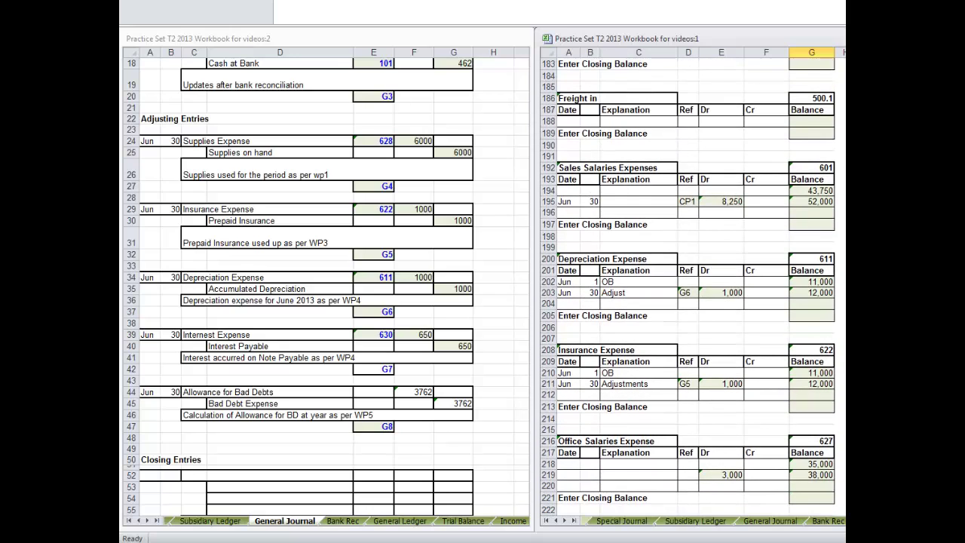
scroll(688, 286, up, 1)
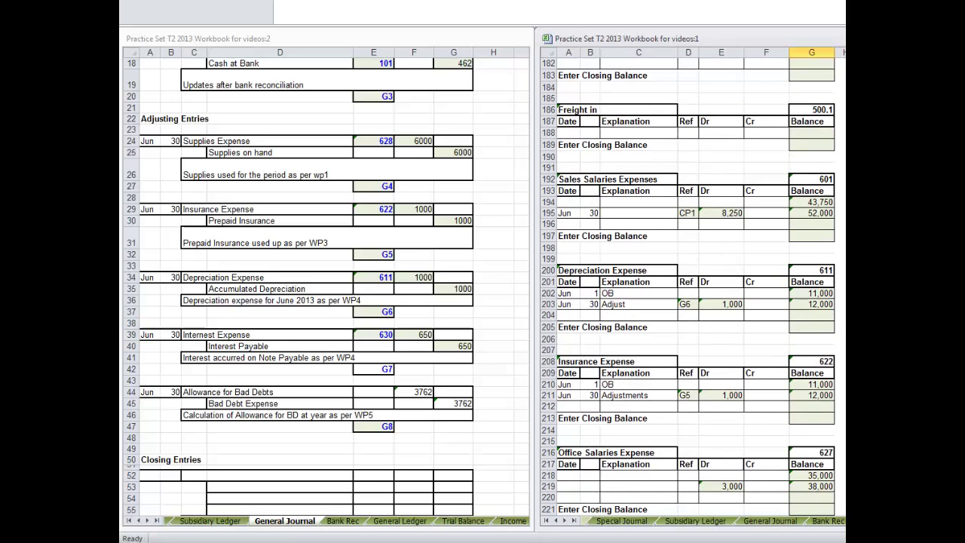
scroll(688, 286, down, 2)
scroll(687, 286, up, 3)
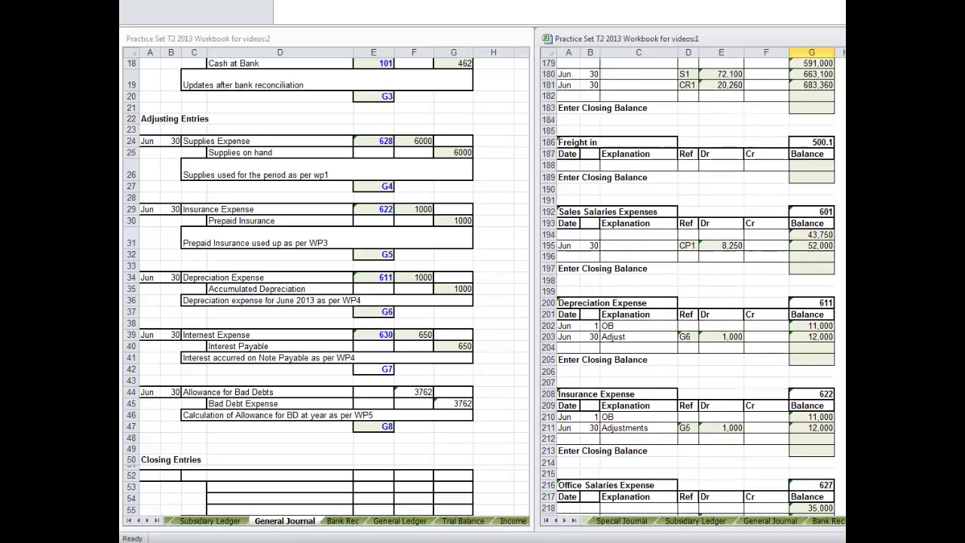
scroll(688, 287, up, 6)
scroll(688, 286, up, 3)
scroll(688, 286, up, 3)
scroll(688, 287, up, 1)
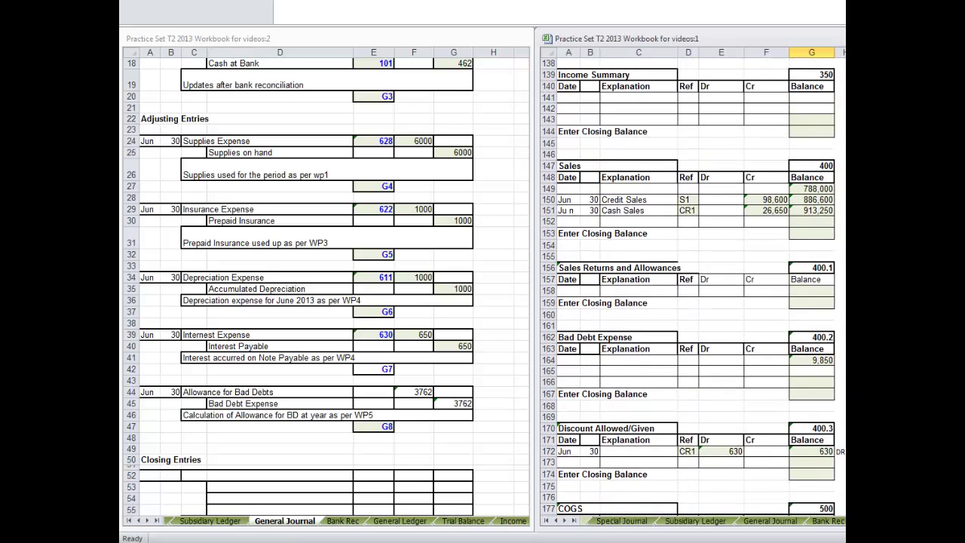
scroll(688, 287, up, 1)
scroll(688, 287, up, 1)
scroll(687, 287, down, 3)
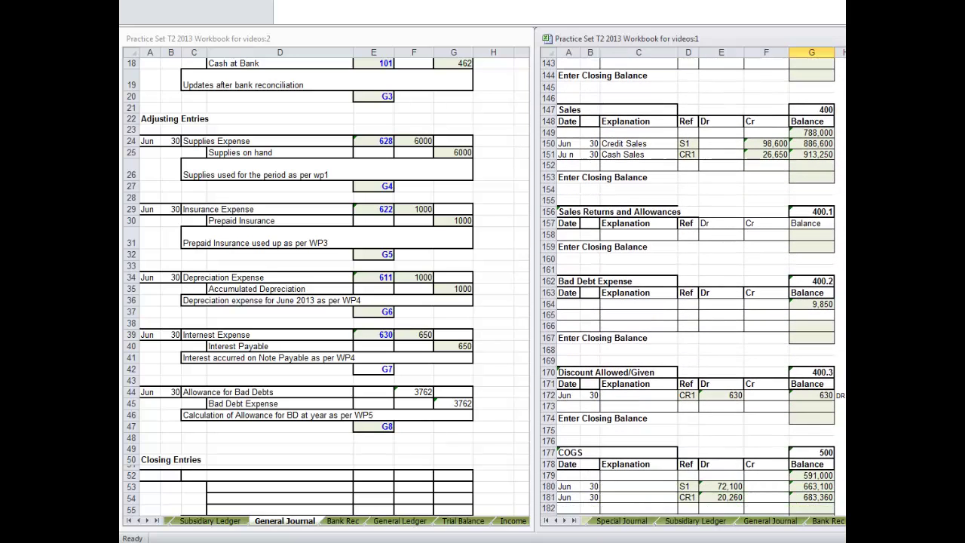
Enter the Jun 1 OB opening-balance line in the Bad Debt Expense ledger
click(570, 304)
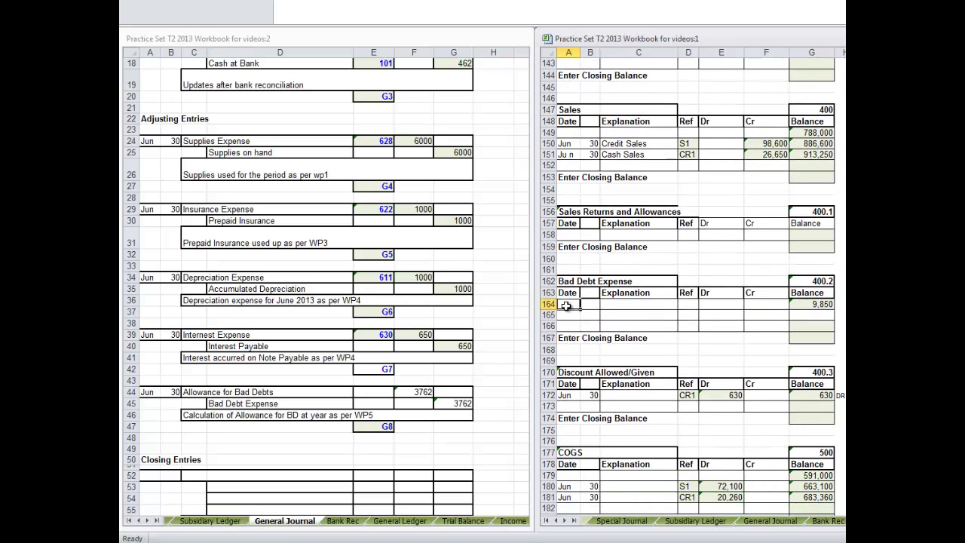
text(Jun)
key(Tab)
text(1)
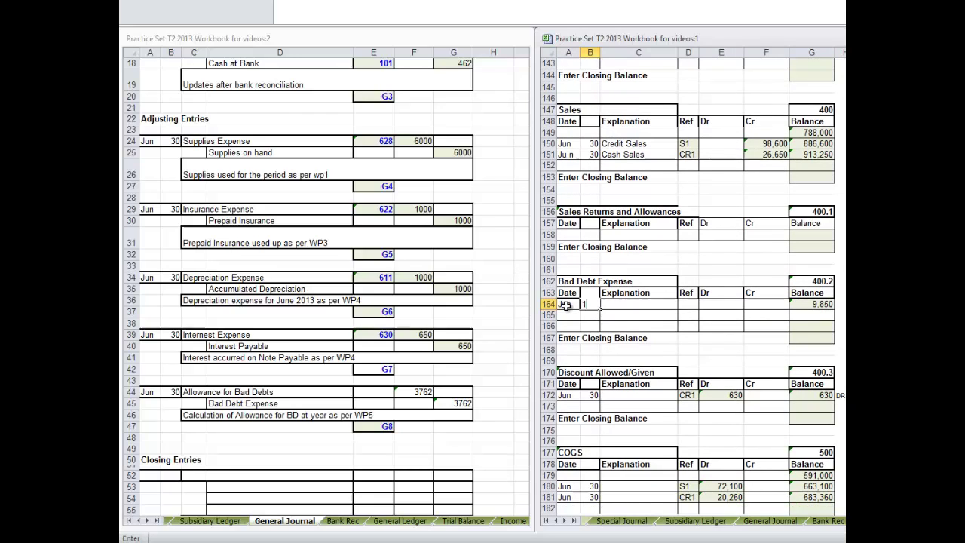
key(Tab)
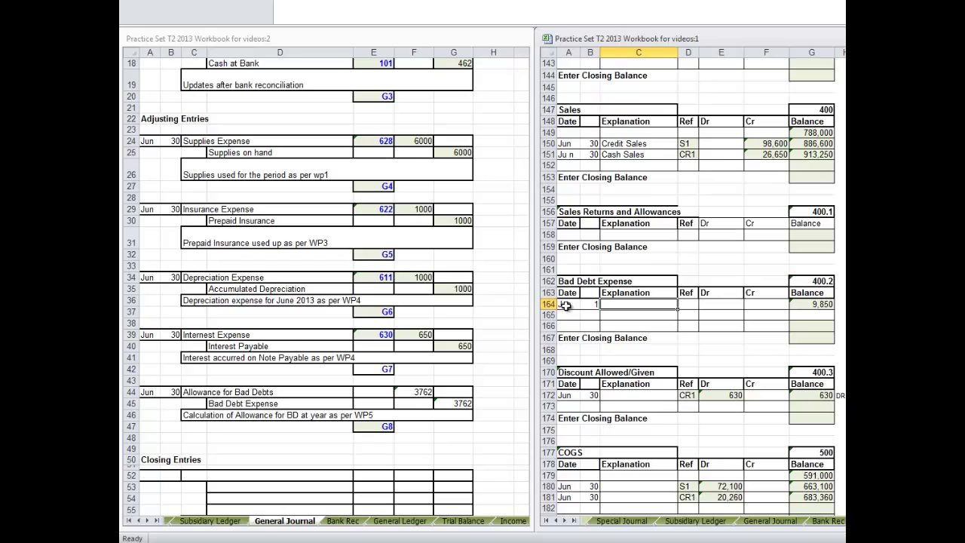
text(OB)
Add a Jun 30 Adjustment line whose reference links to the journal's G8 folio
click(568, 316)
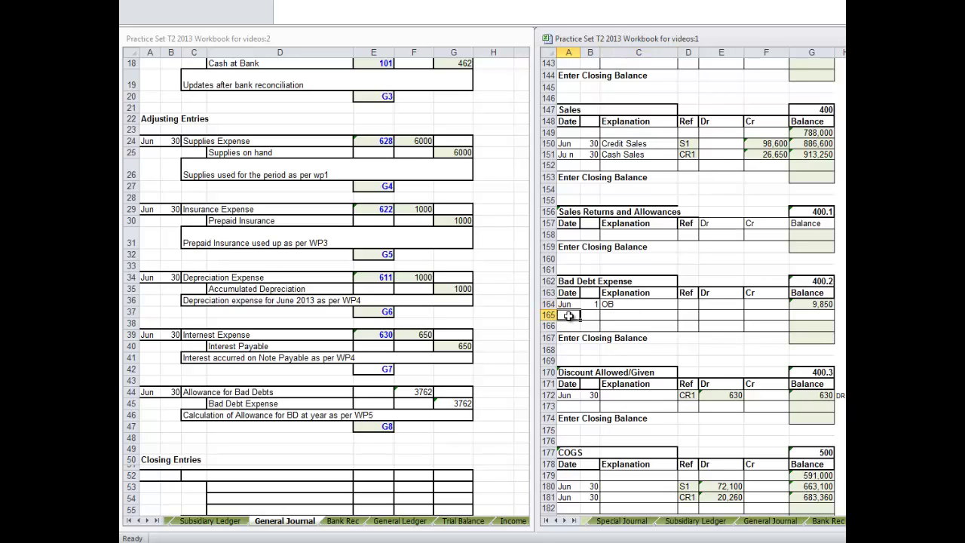
text(Jun)
key(Tab)
text(30)
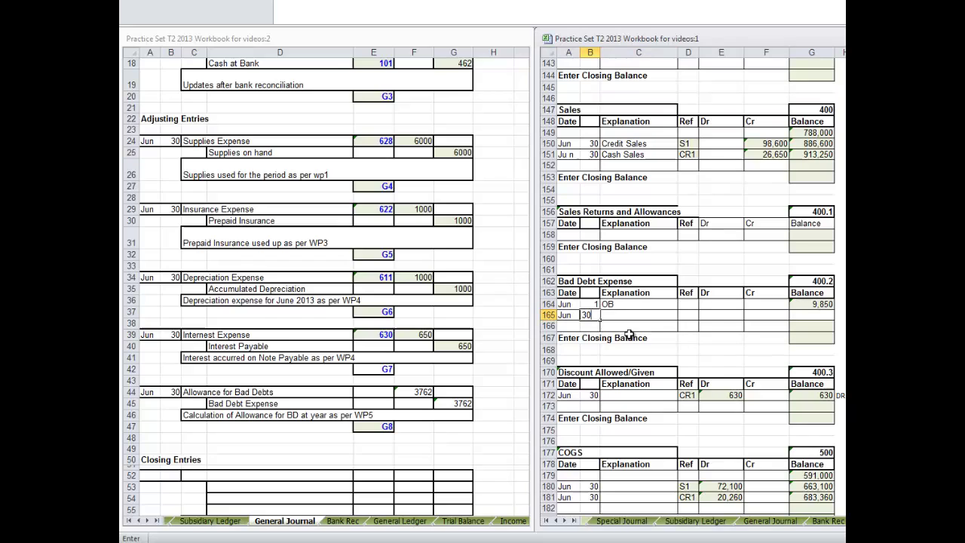
click(627, 316)
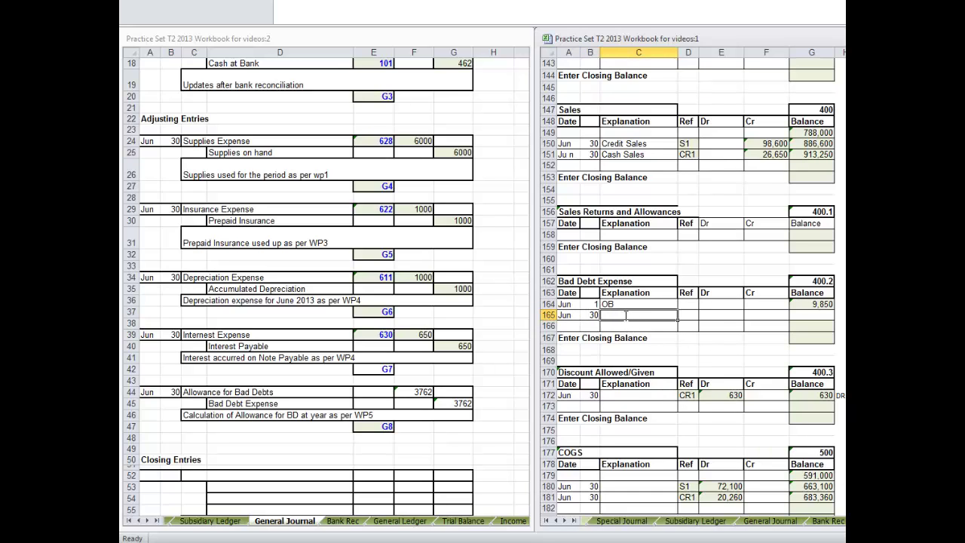
text(Adjustment)
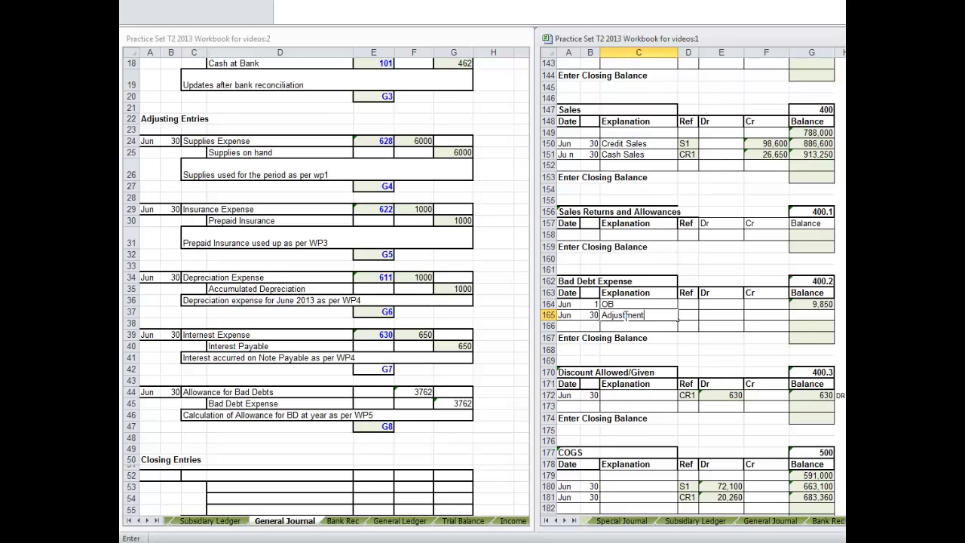
click(691, 317)
text(=)
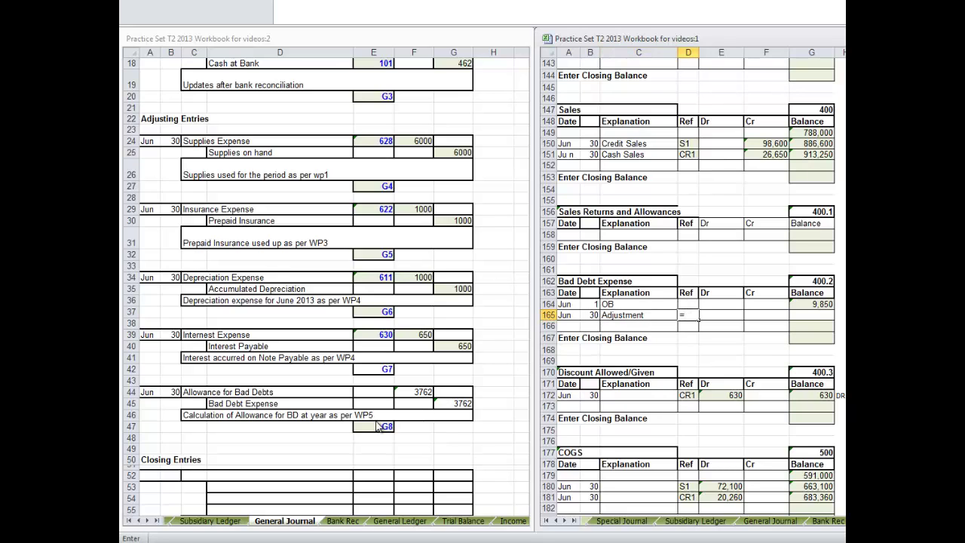
click(379, 427)
key(Return)
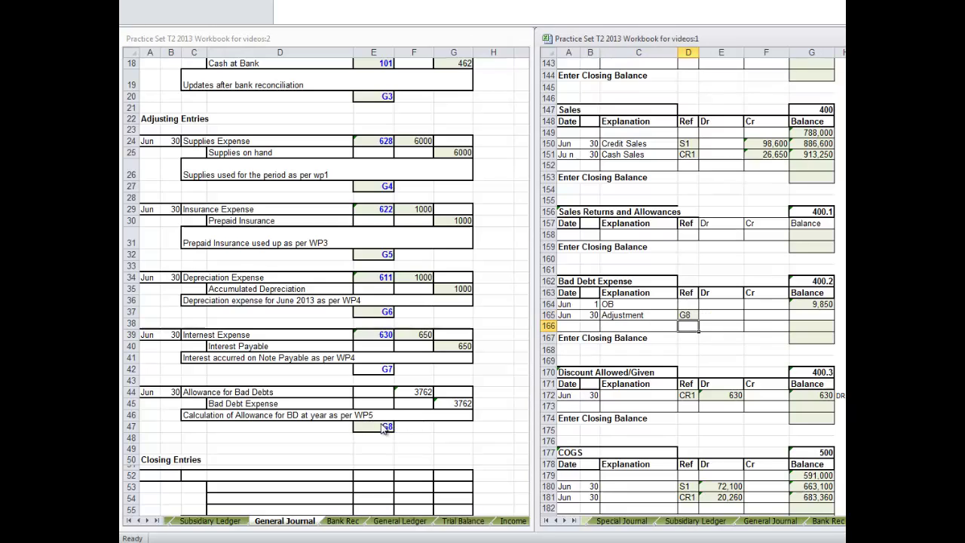
Link the adjustment's credit to the journal's 3,762 amount
click(729, 317)
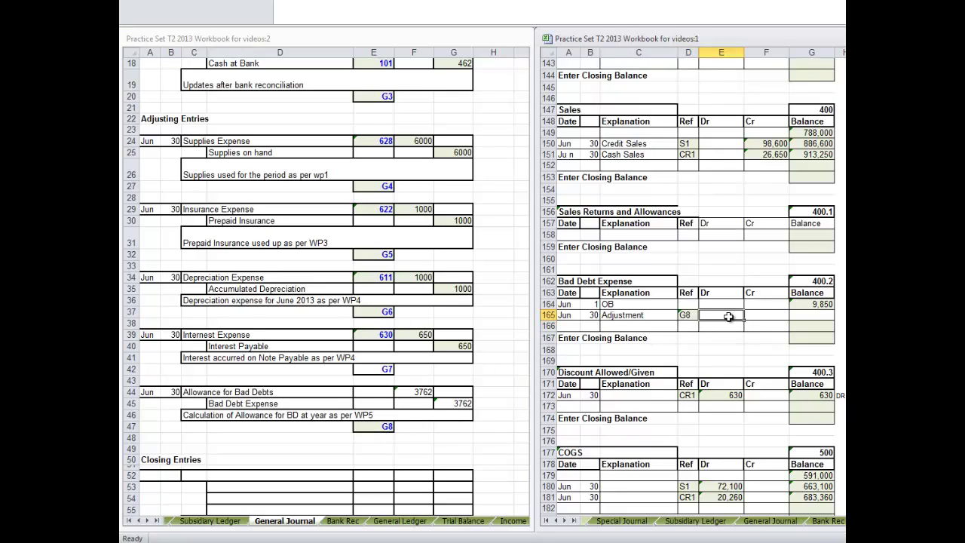
click(770, 316)
text(=)
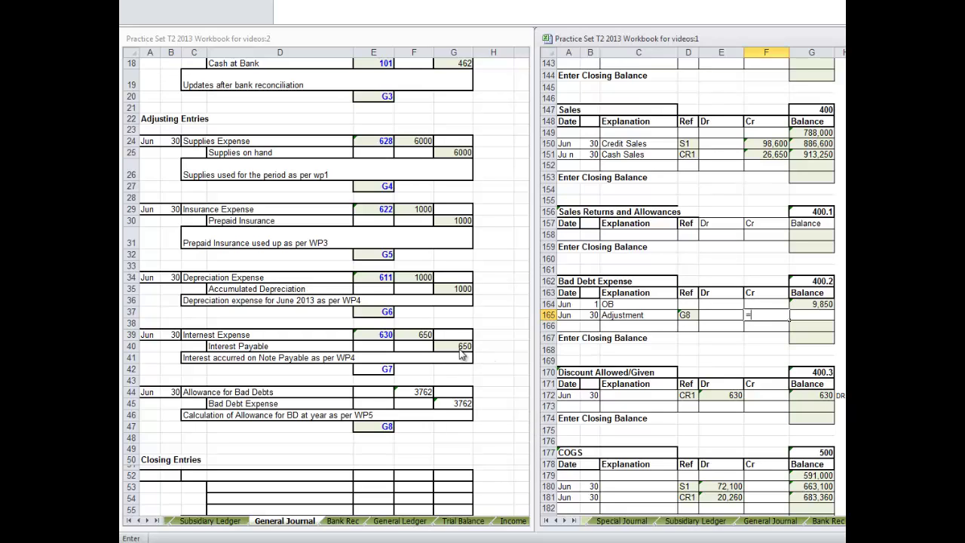
click(452, 403)
click(452, 403)
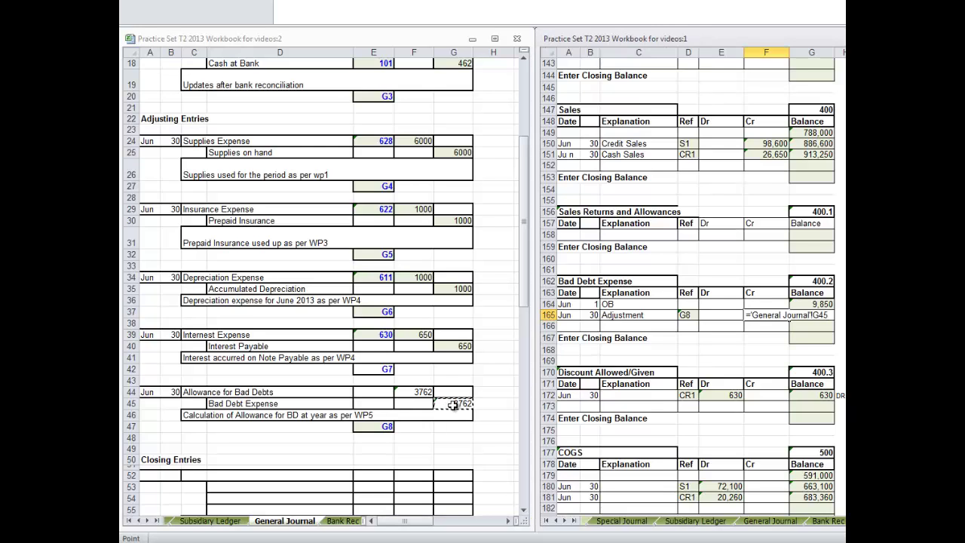
key(Return)
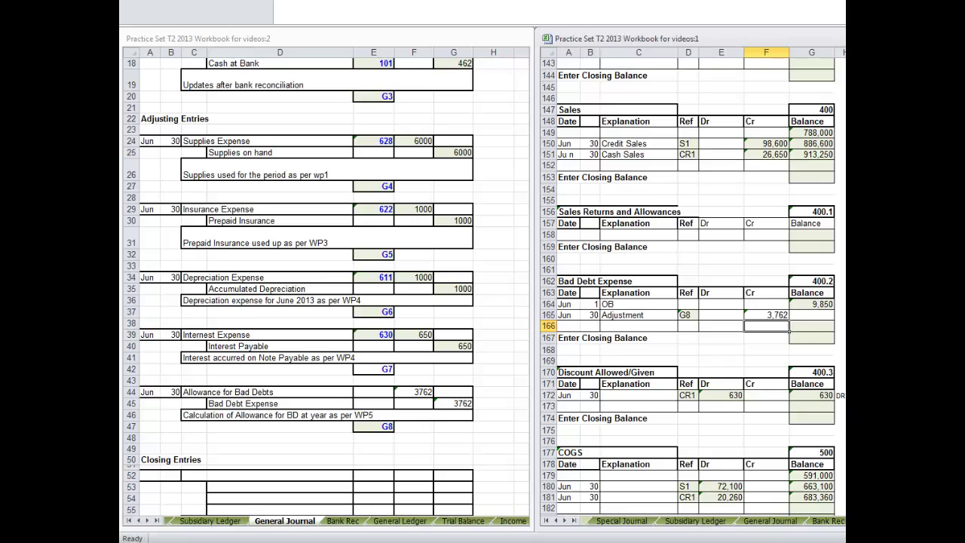
On the Worksheet sheet, unhide the trial balance columns and check the 9,850 Bad Debt Expense figure
key(ctrl+Page_Down)
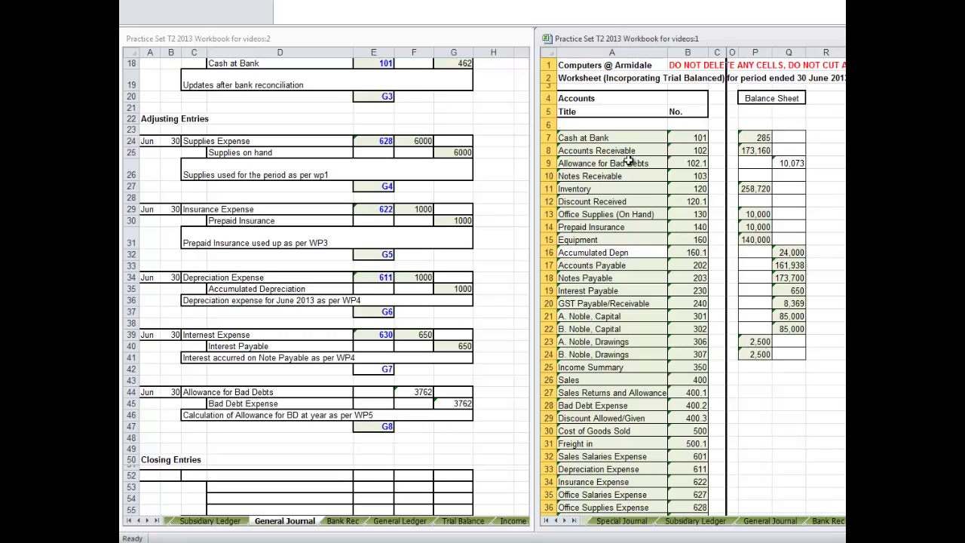
scroll(614, 207, down, 2)
scroll(611, 232, down, 2)
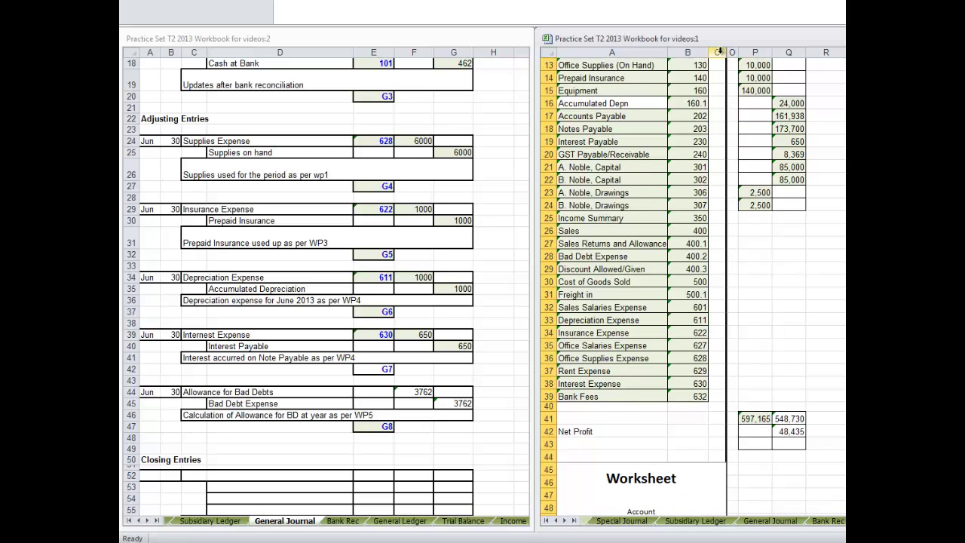
drag(721, 51, 730, 50)
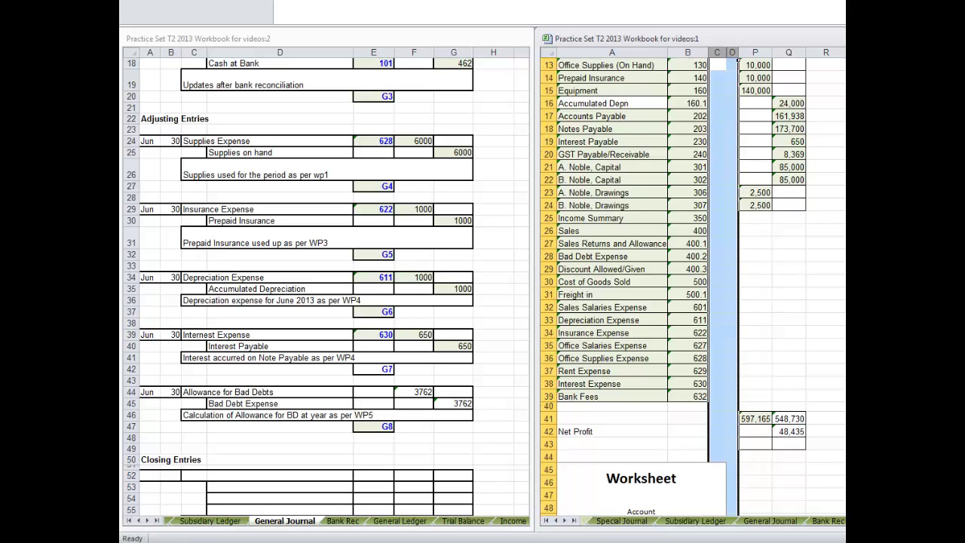
key(ctrl+shift+0)
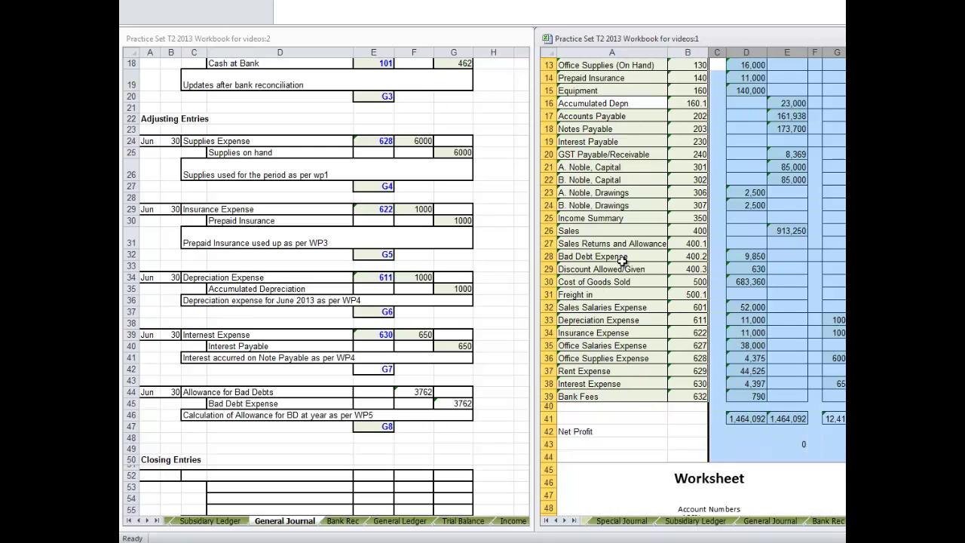
click(750, 257)
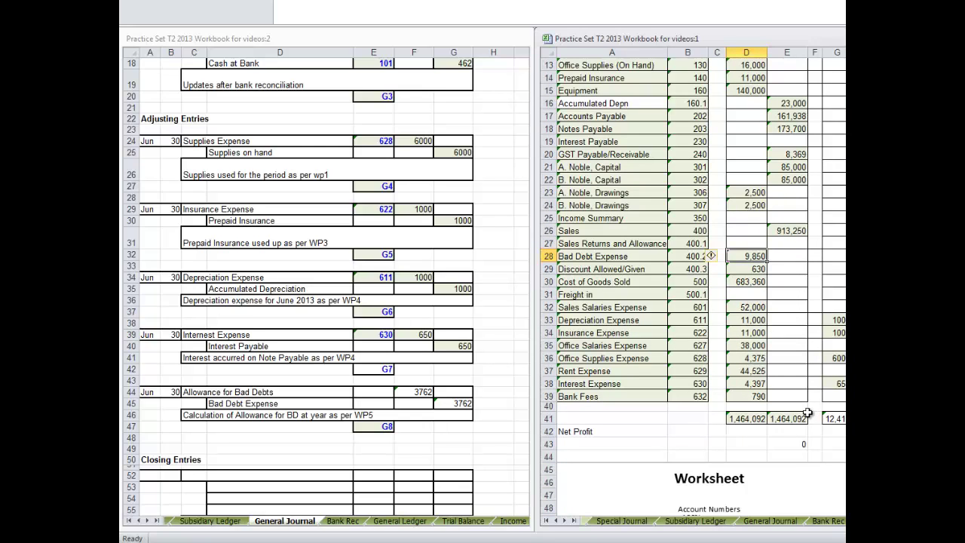
key(Home)
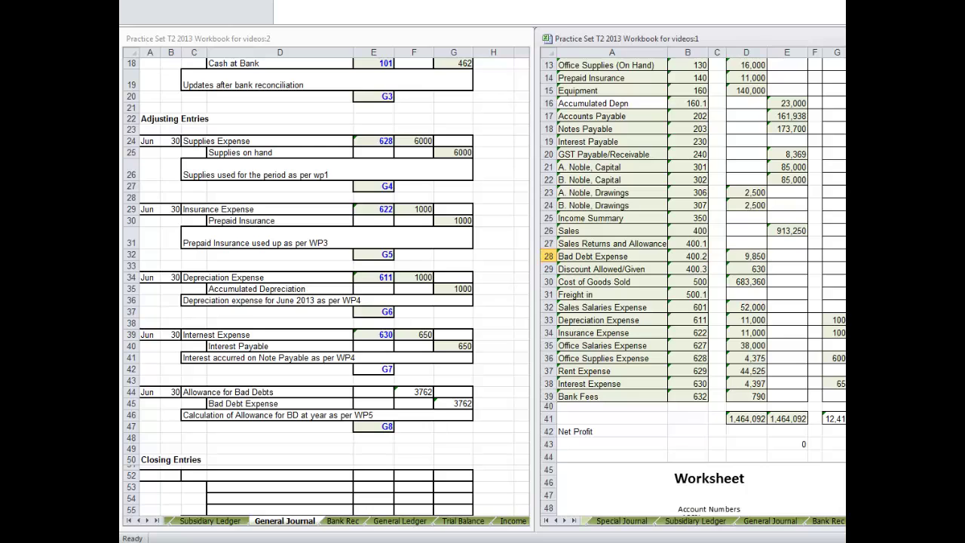
Link the journal's Bad Debt Expense account number to ledger account 400.2
key(ctrl+Page_Up)
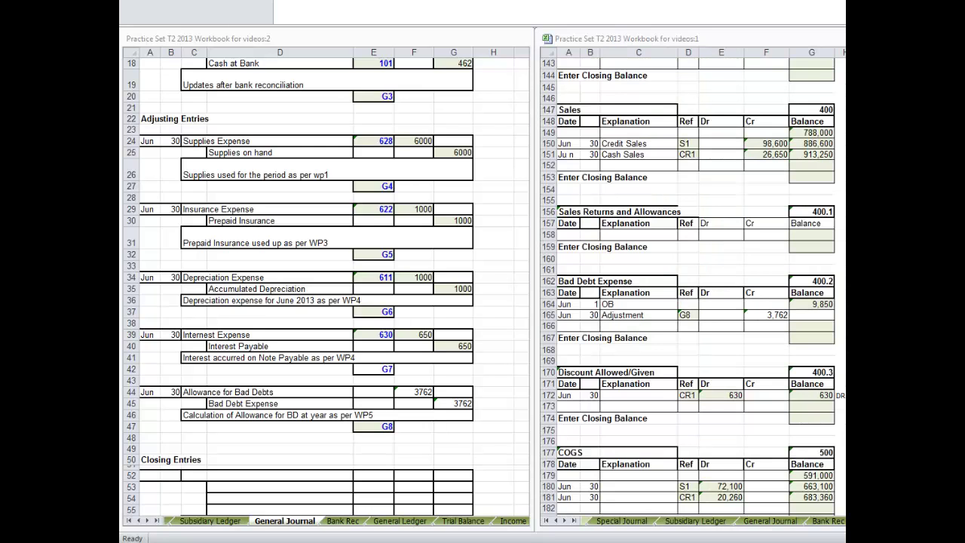
click(375, 405)
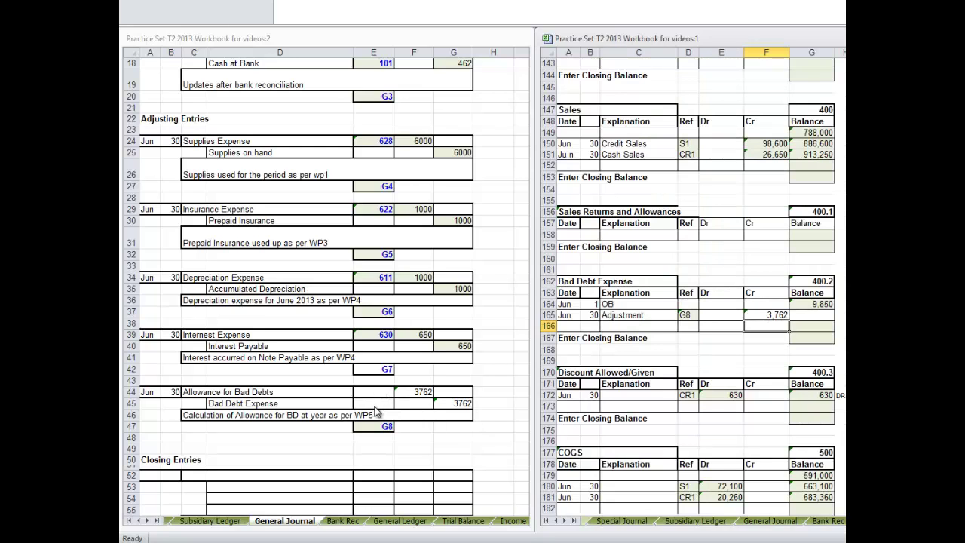
text(=)
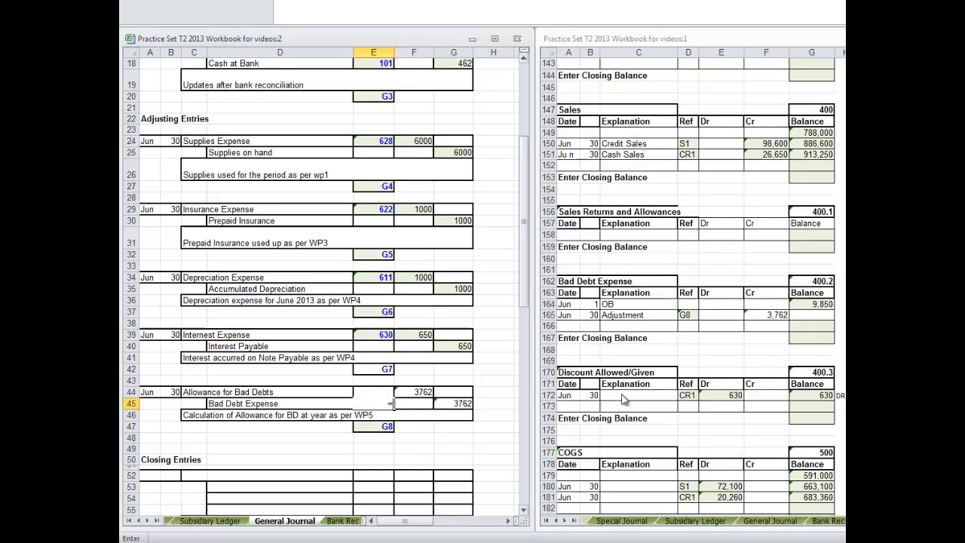
click(816, 281)
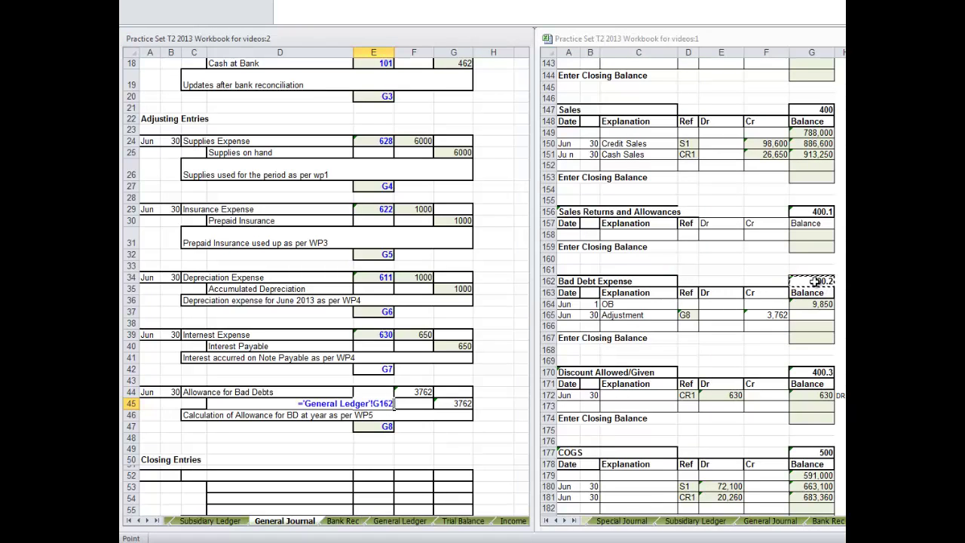
key(Return)
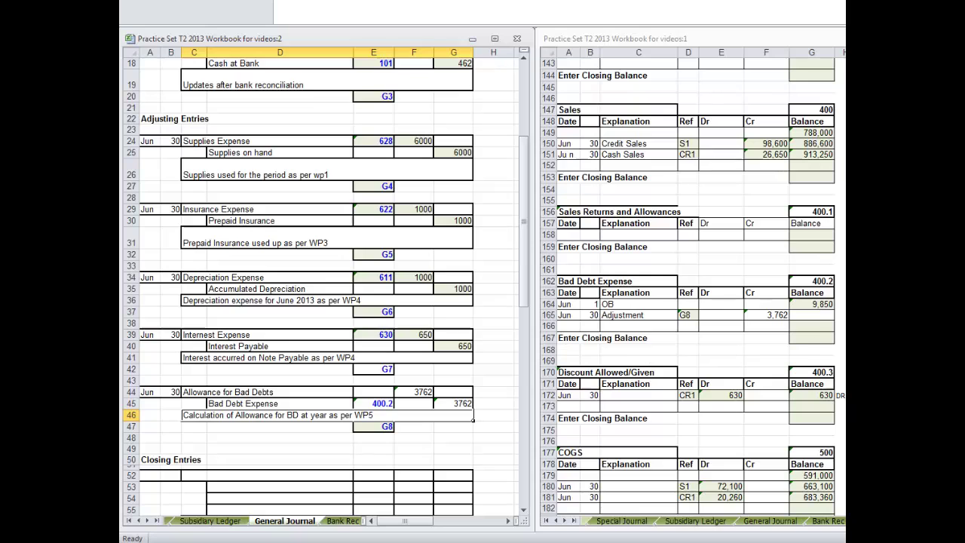
click(767, 326)
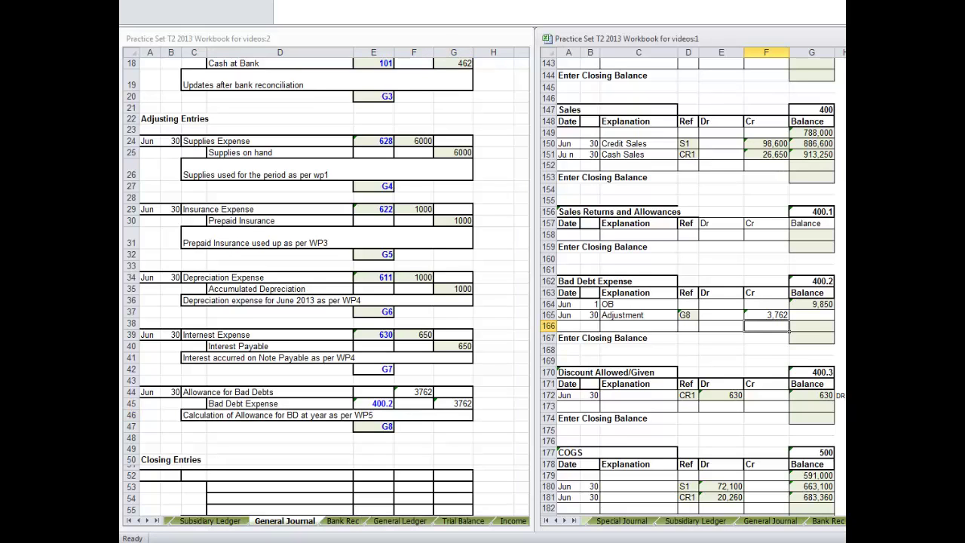
Start an Office Supplies adjustment row dated Jun with the G4 journal reference
scroll(690, 286, up, 10)
scroll(690, 287, up, 20)
scroll(690, 286, up, 6)
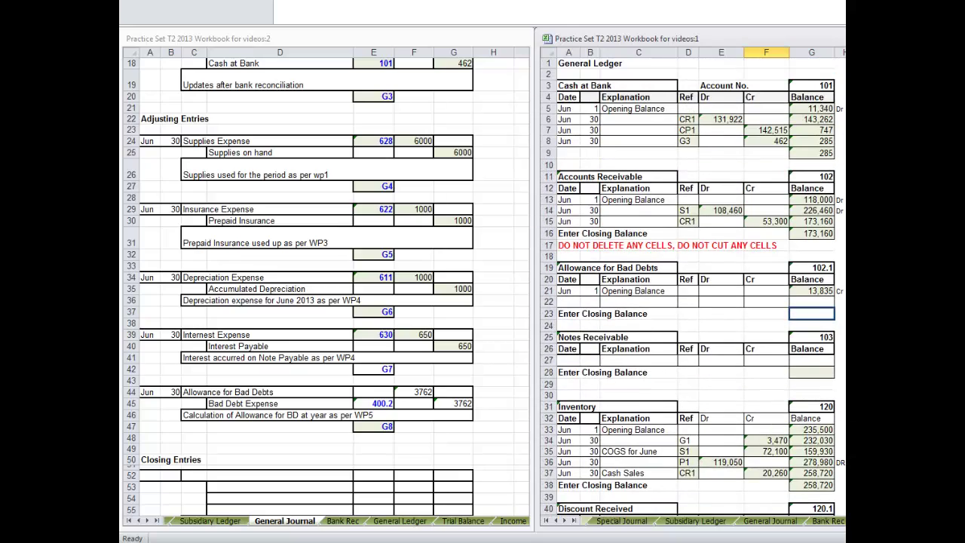
scroll(691, 287, down, 2)
scroll(690, 287, down, 1)
scroll(690, 286, down, 2)
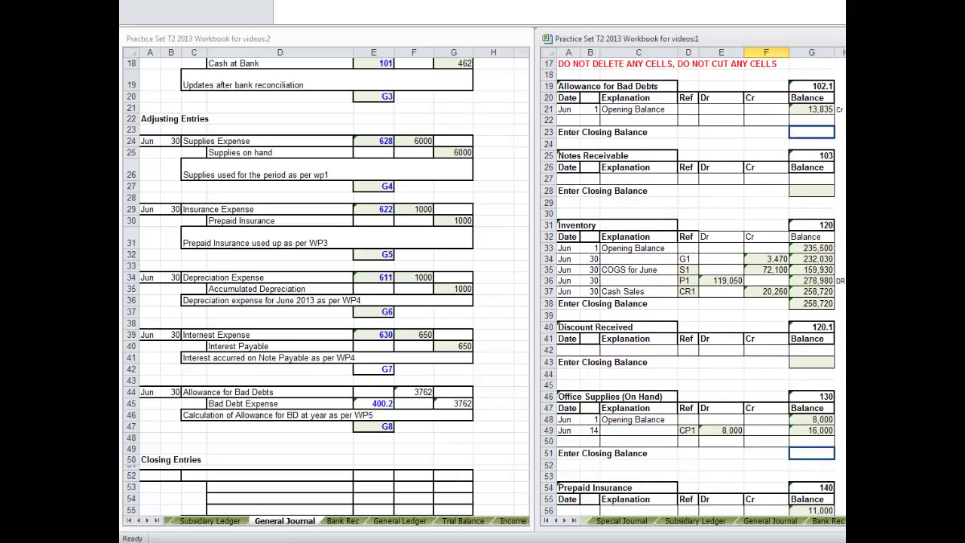
scroll(690, 286, down, 2)
scroll(690, 287, down, 1)
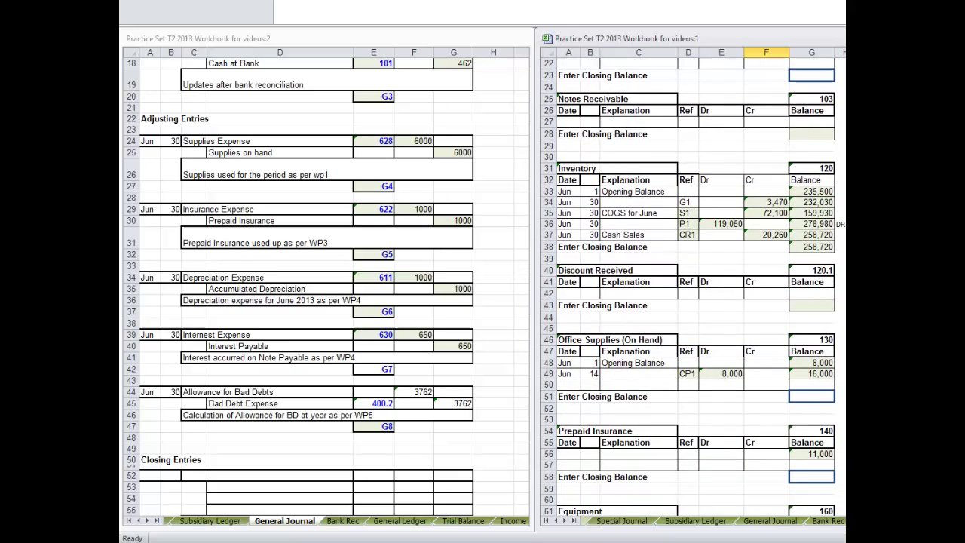
scroll(690, 286, down, 1)
scroll(690, 286, down, 4)
scroll(690, 286, down, 1)
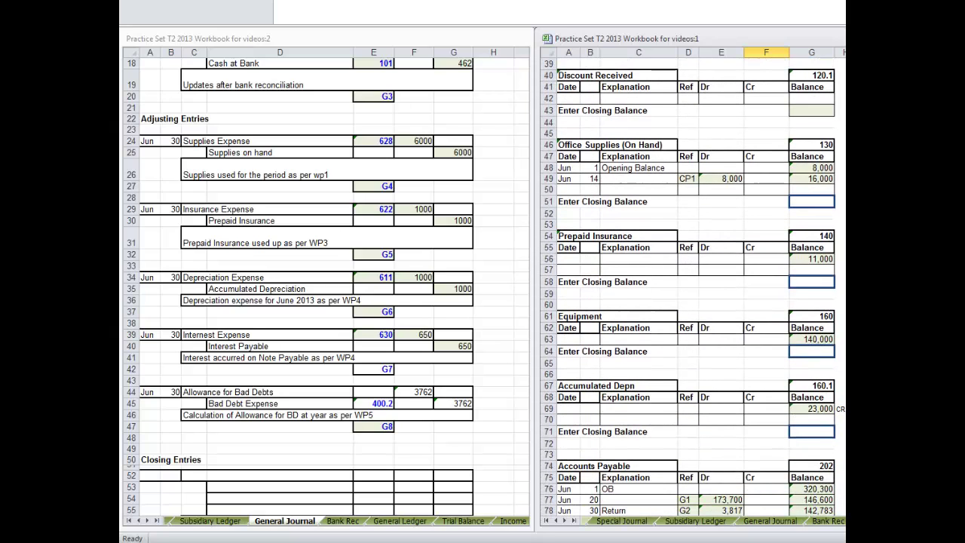
click(568, 190)
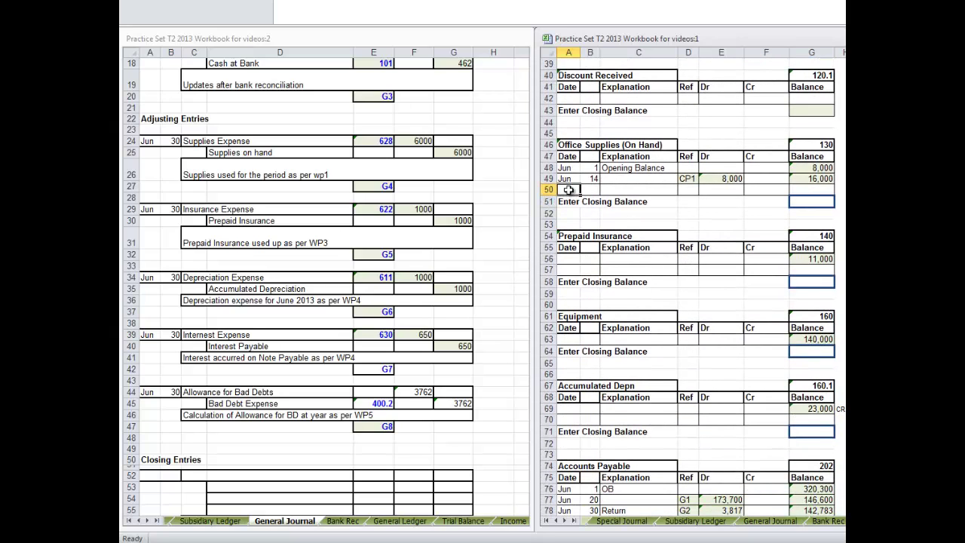
text(Jun)
key(Tab)
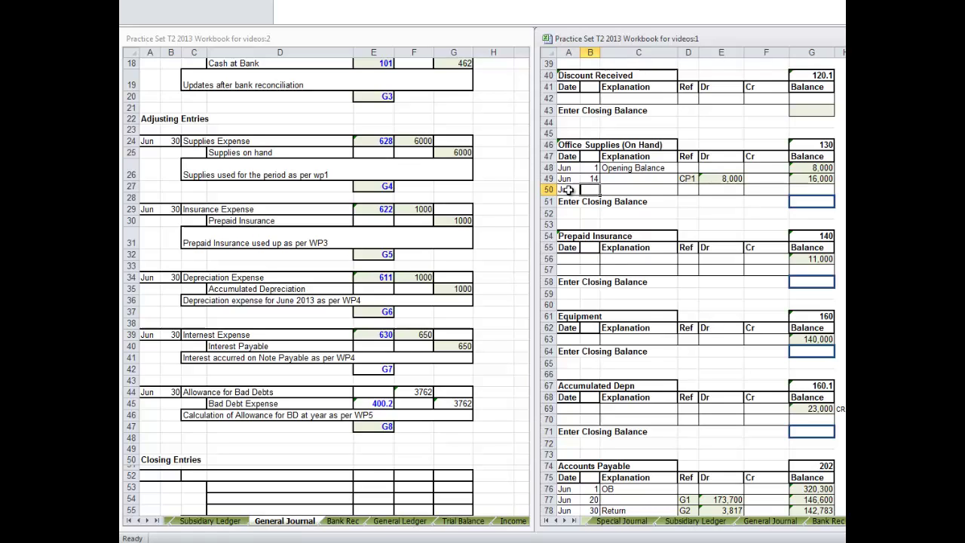
text(15)
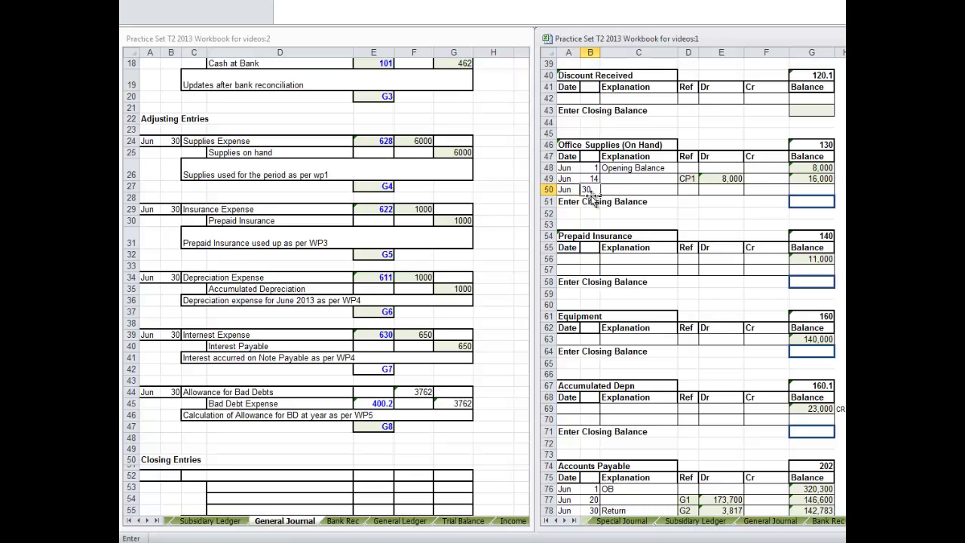
click(619, 191)
text(Adjustment)
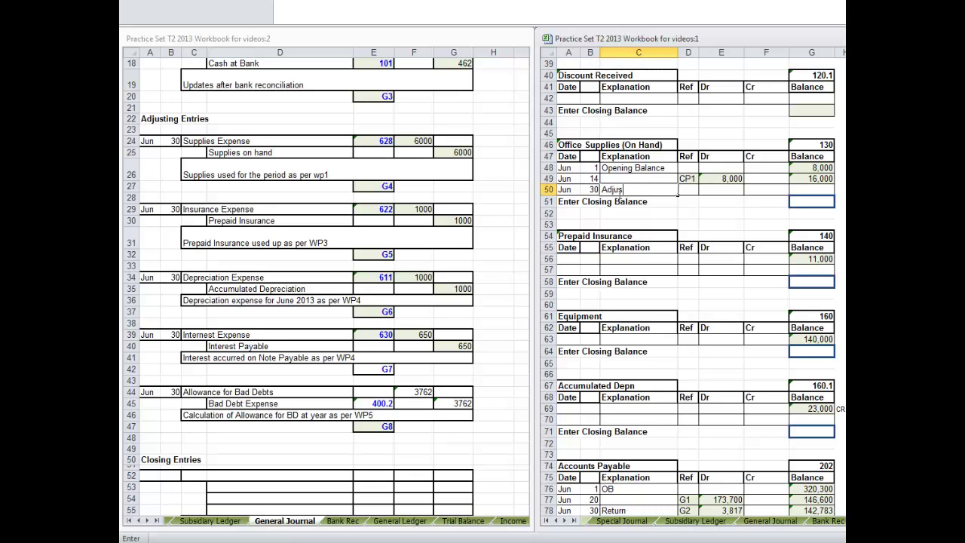
click(695, 190)
text(=)
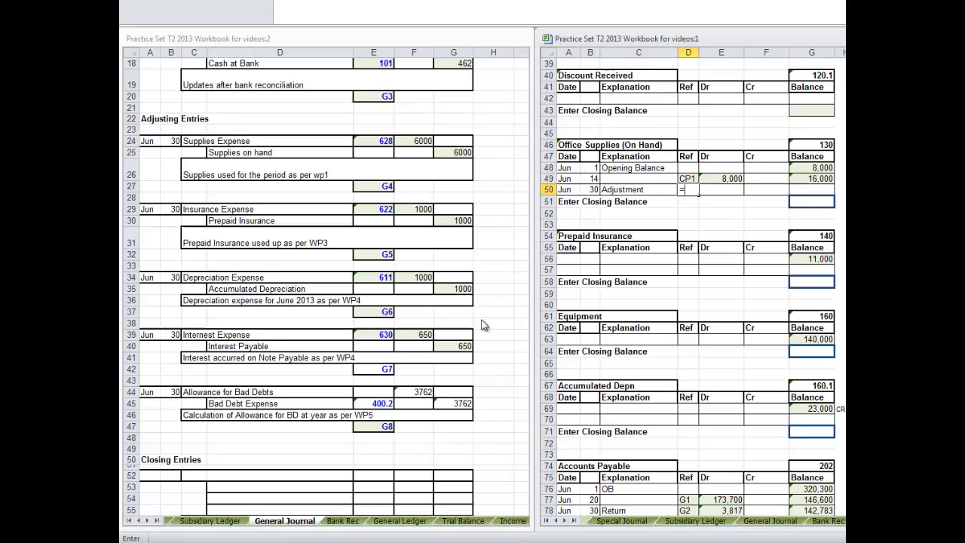
click(379, 187)
key(Return)
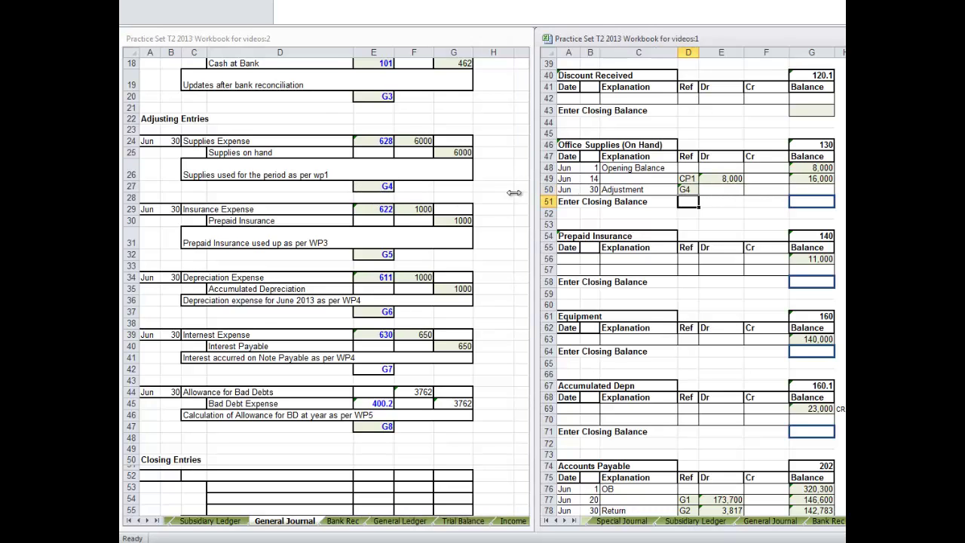
Link the 6,000 credit and compute the 10,000 running balance and closing balance
click(764, 191)
text(=)
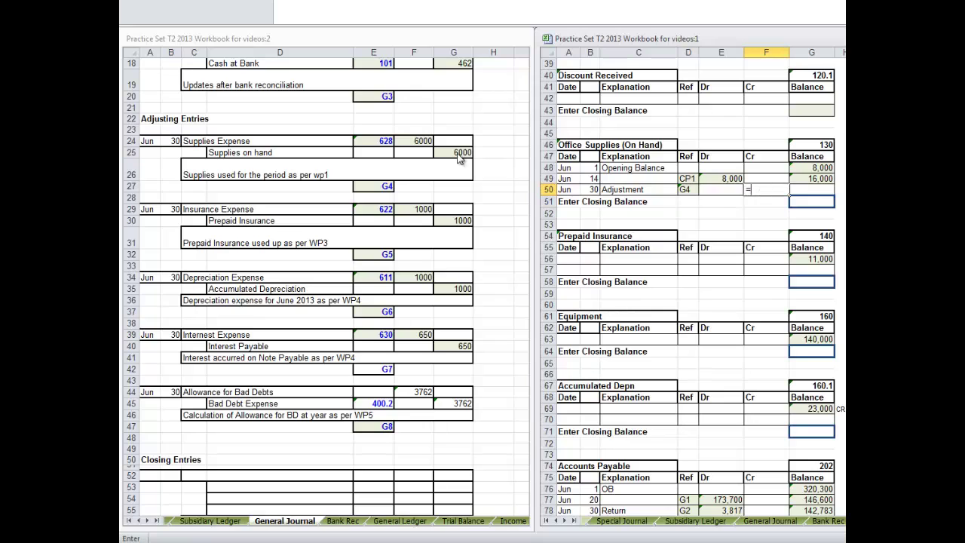
click(458, 154)
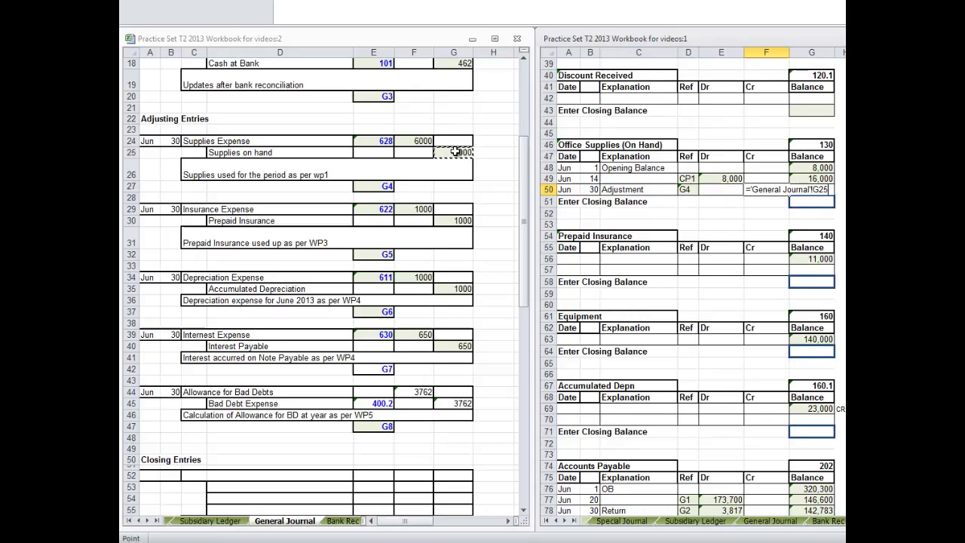
key(Return)
drag(818, 179, 823, 191)
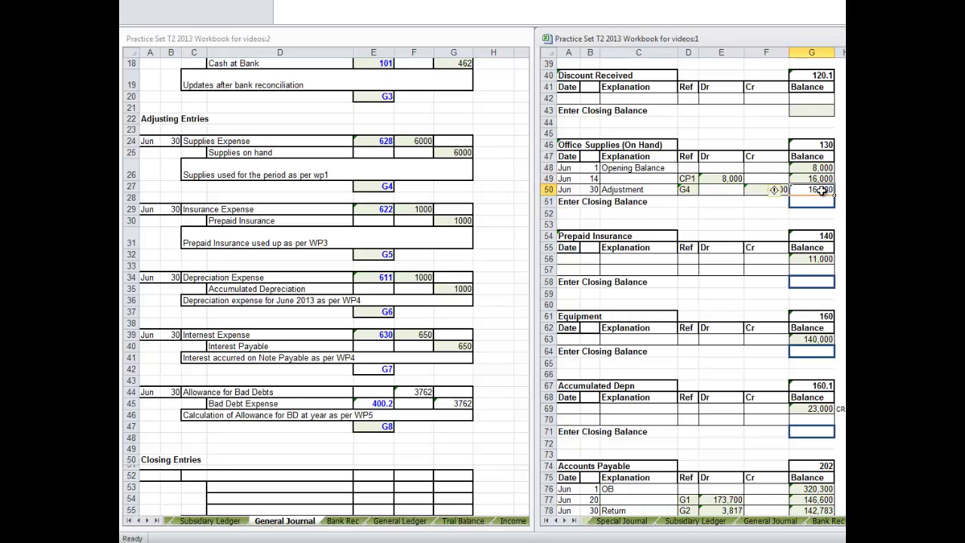
text(=)
click(814, 178)
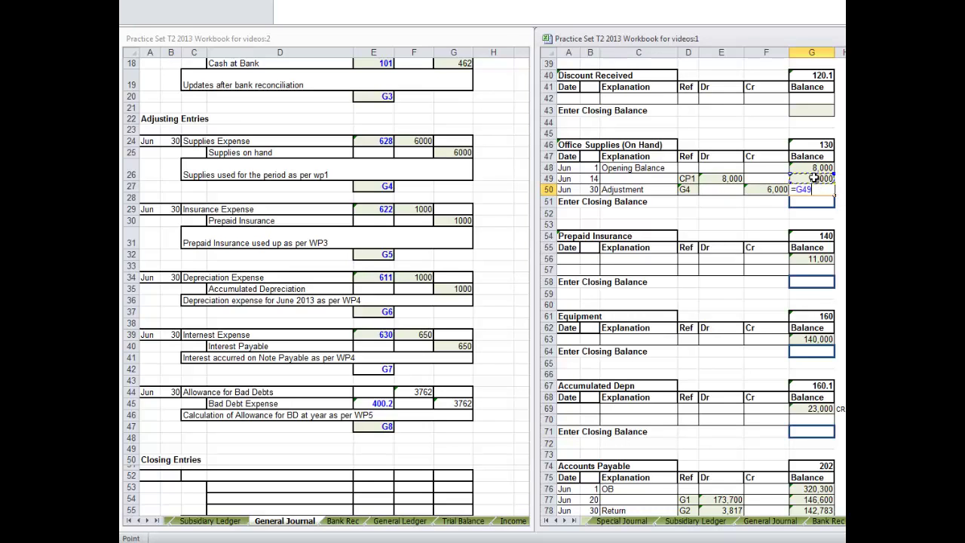
text(+)
click(729, 191)
text(-)
click(755, 190)
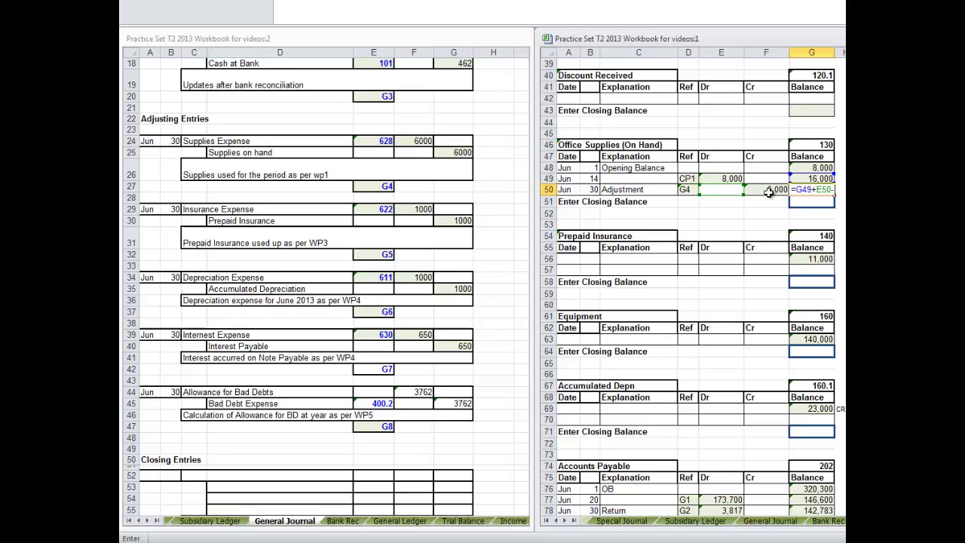
key(Return)
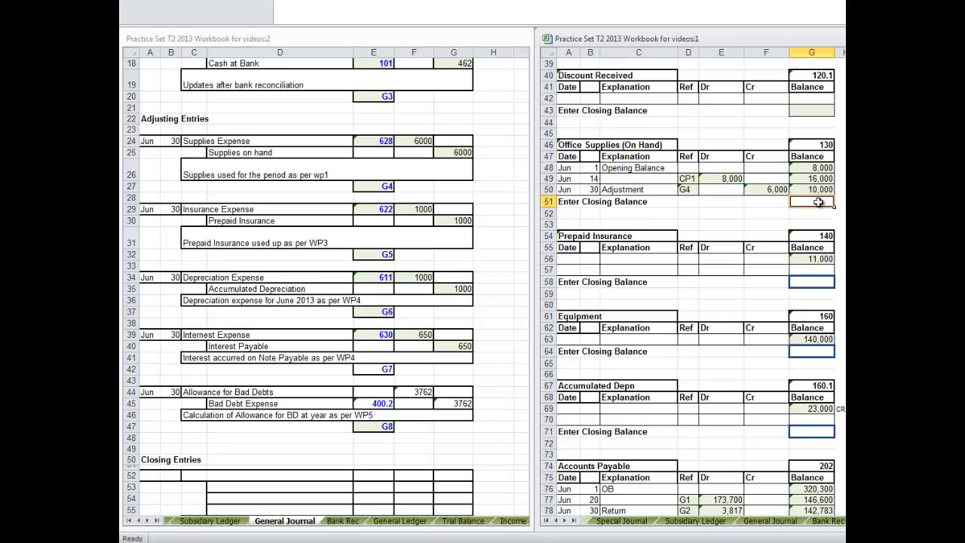
text(=)
click(812, 189)
key(Return)
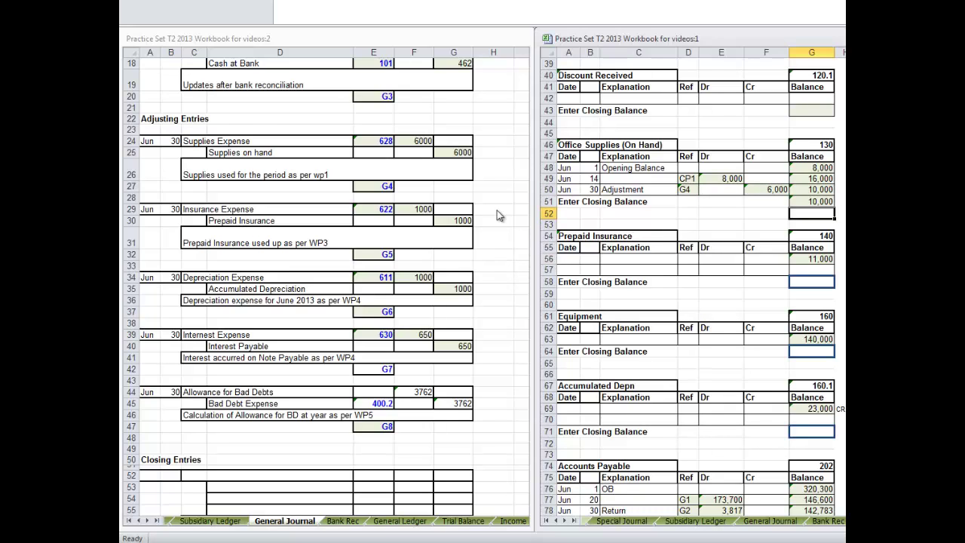
Link the journal's Supplies on hand account number to ledger account 130
click(381, 156)
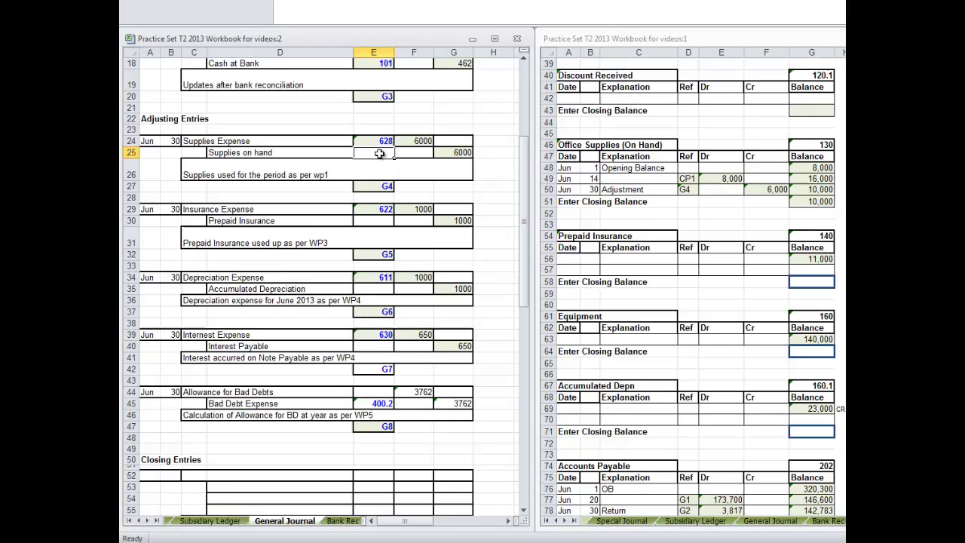
text(=)
click(812, 144)
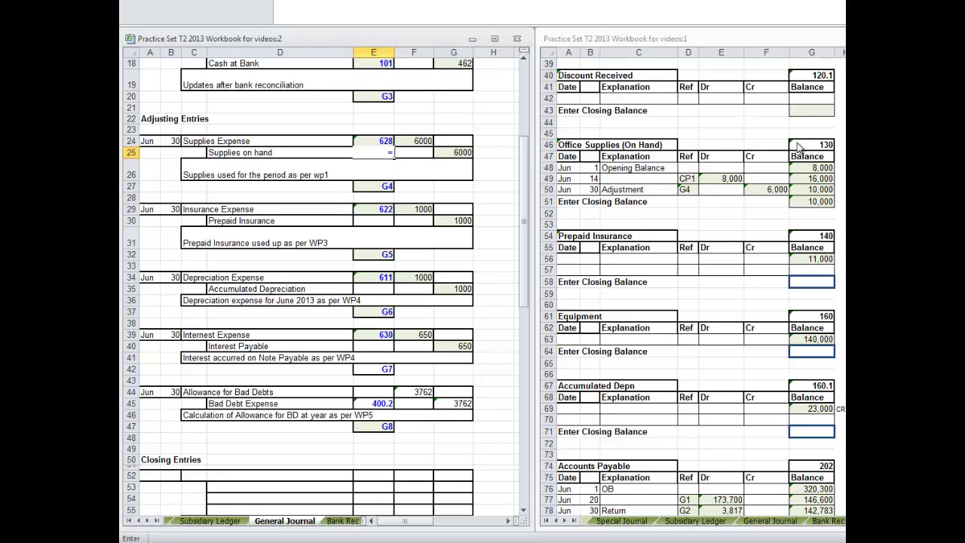
click(813, 143)
Confirm account number 130, check the G5 reference, and close Equipment at 140,000
key(Return)
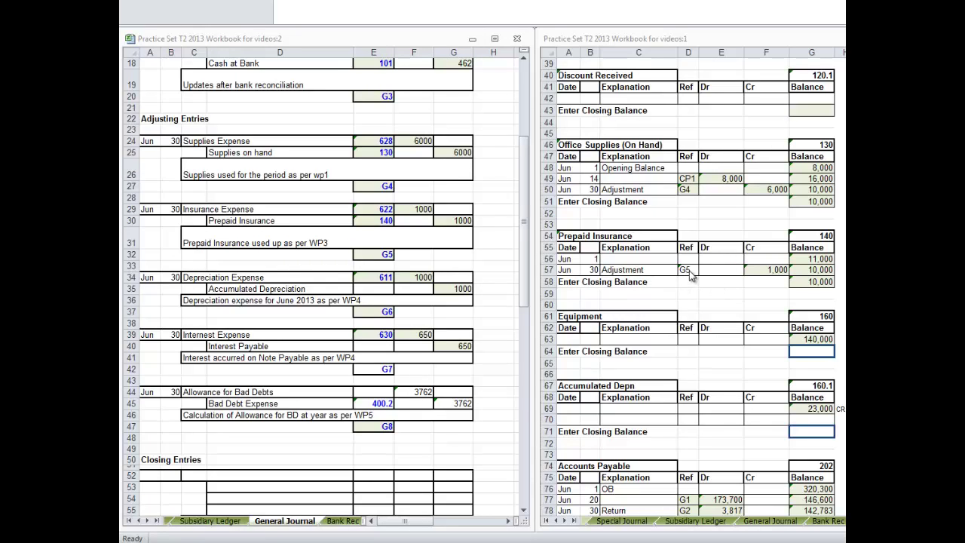
click(688, 270)
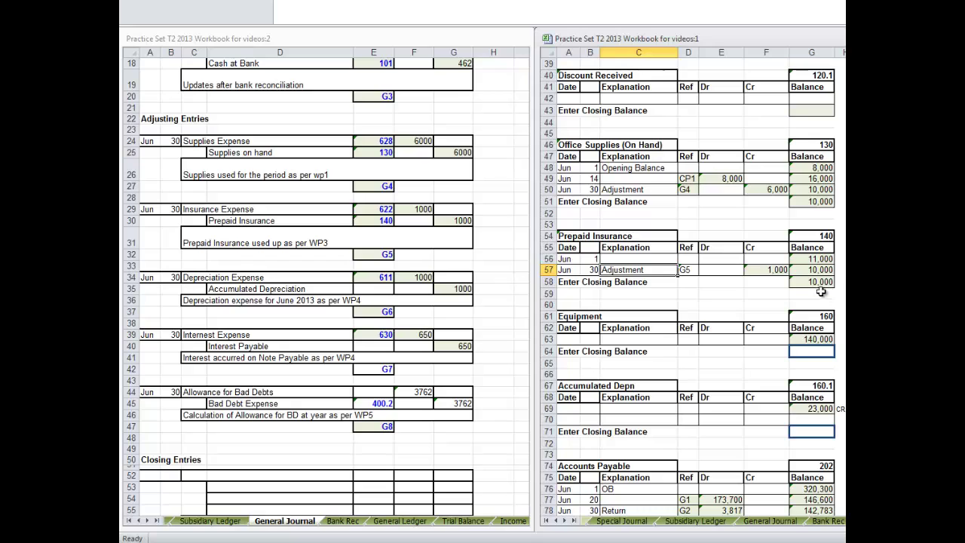
click(824, 350)
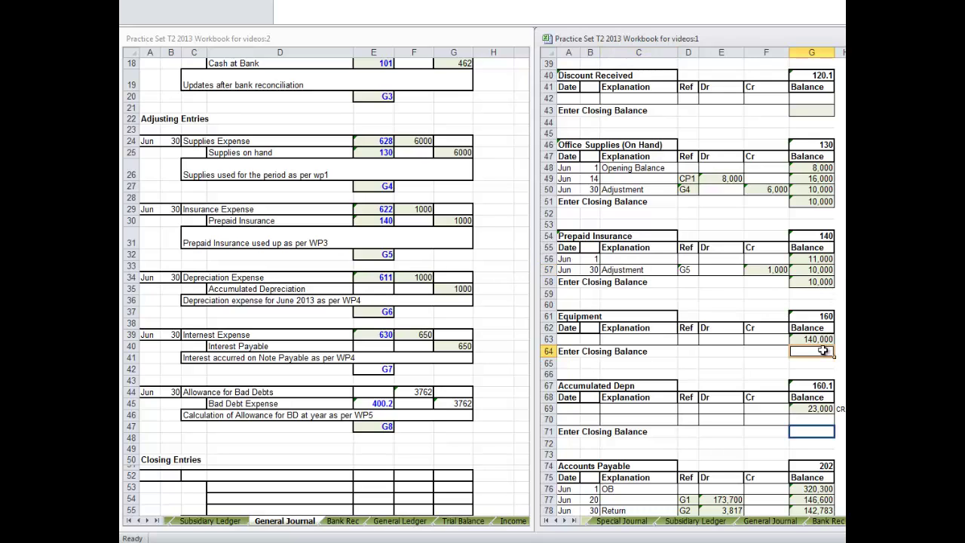
text(=)
click(818, 339)
key(Return)
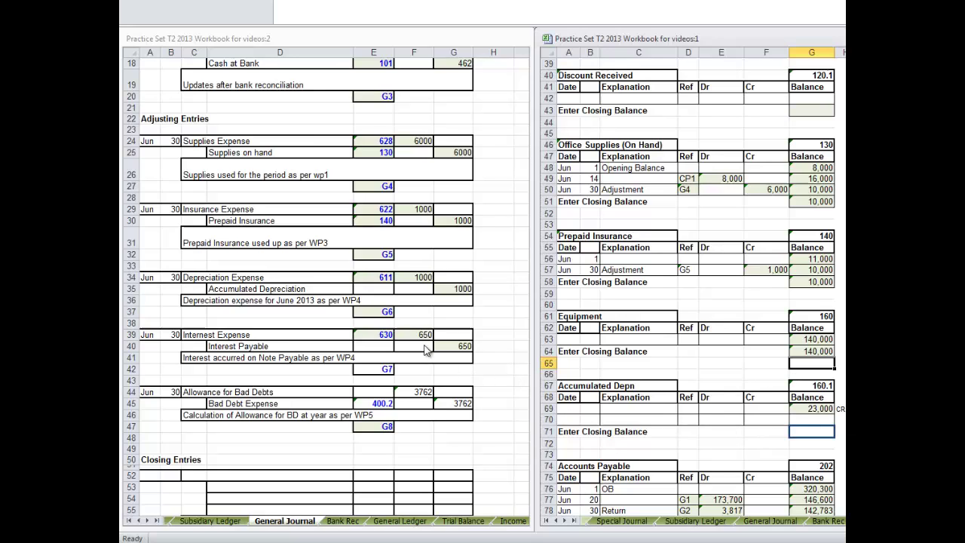
Switch to the General Journal window and scroll down through the adjusting entries
click(236, 294)
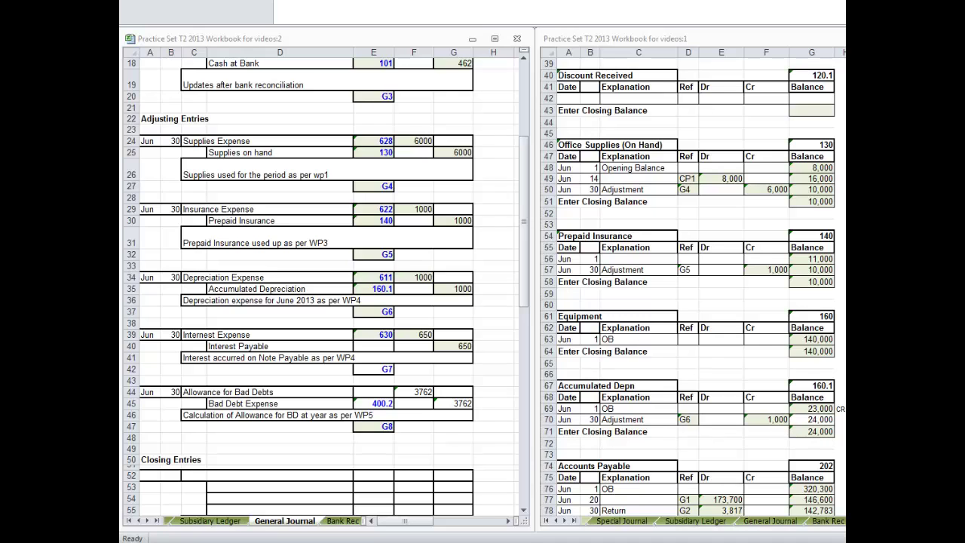
scroll(644, 419, down, 11)
text(102.1)
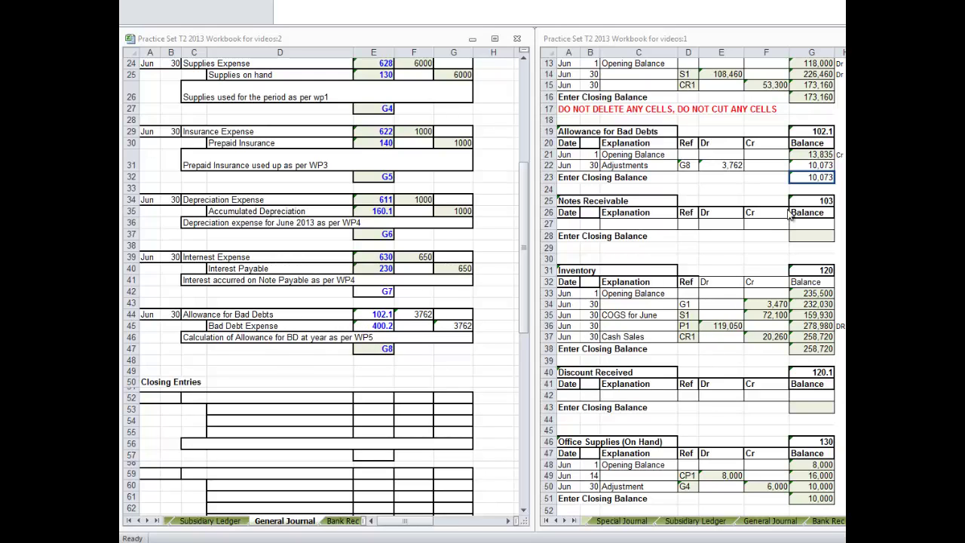
Return to the Allowance for Bad Debts ledger and inspect its G8 adjustment reference
click(339, 360)
scroll(339, 360, up, 1)
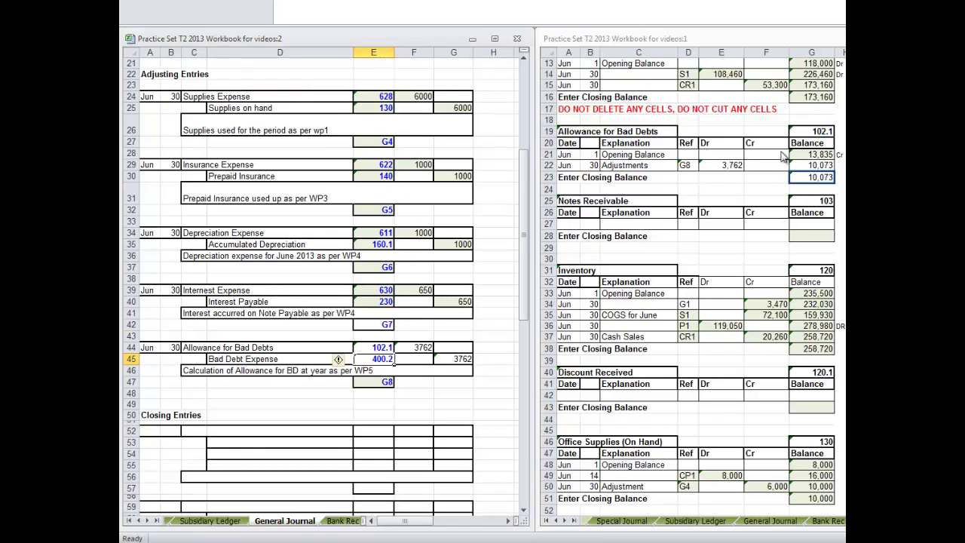
click(812, 188)
scroll(754, 226, up, 2)
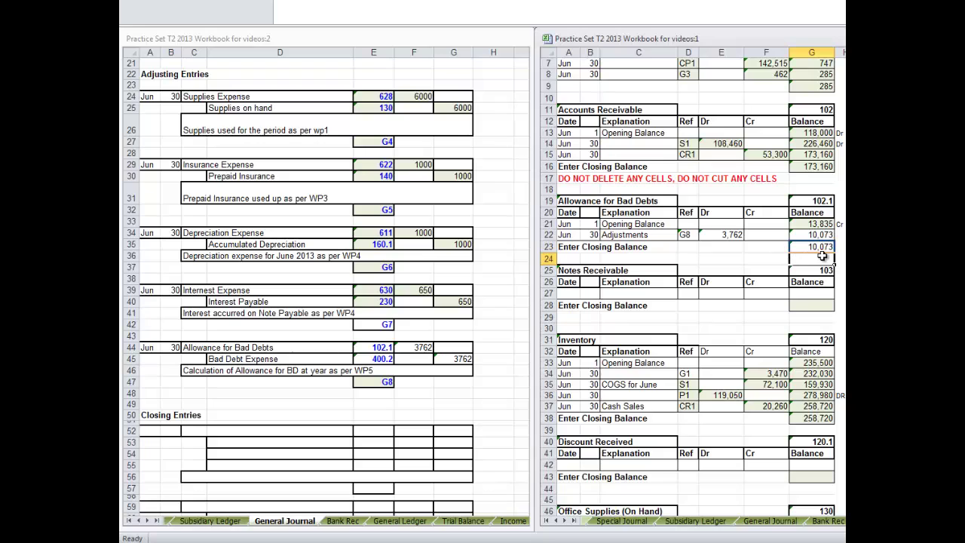
click(690, 236)
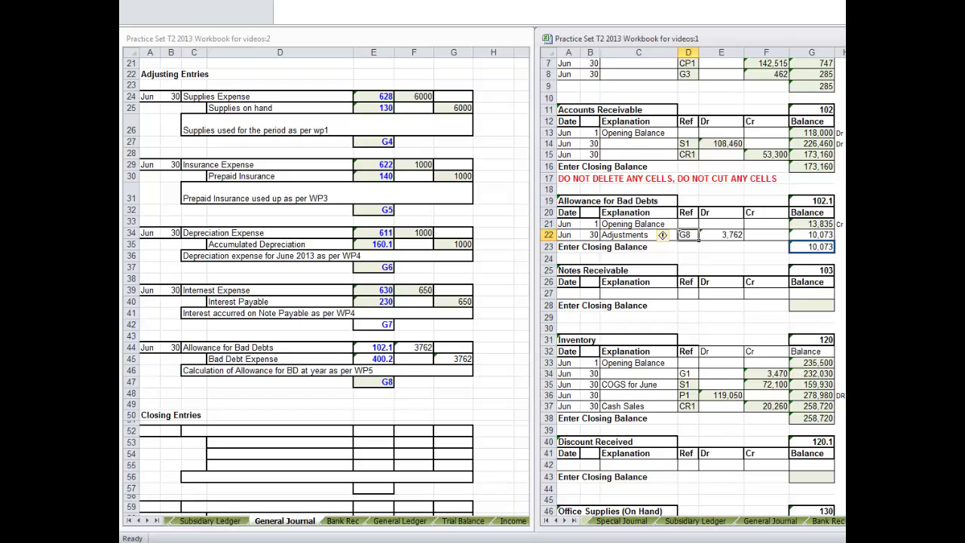
Switch to the Worksheet sheet, enlarge its window, and scroll through the adjustment and statement columns
key(ctrl+Page_Down)
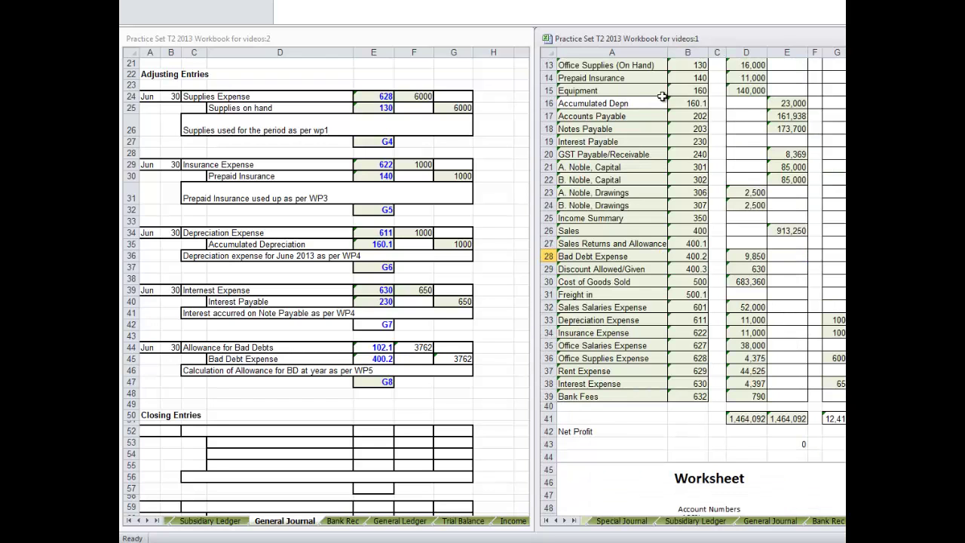
drag(726, 38, 322, 50)
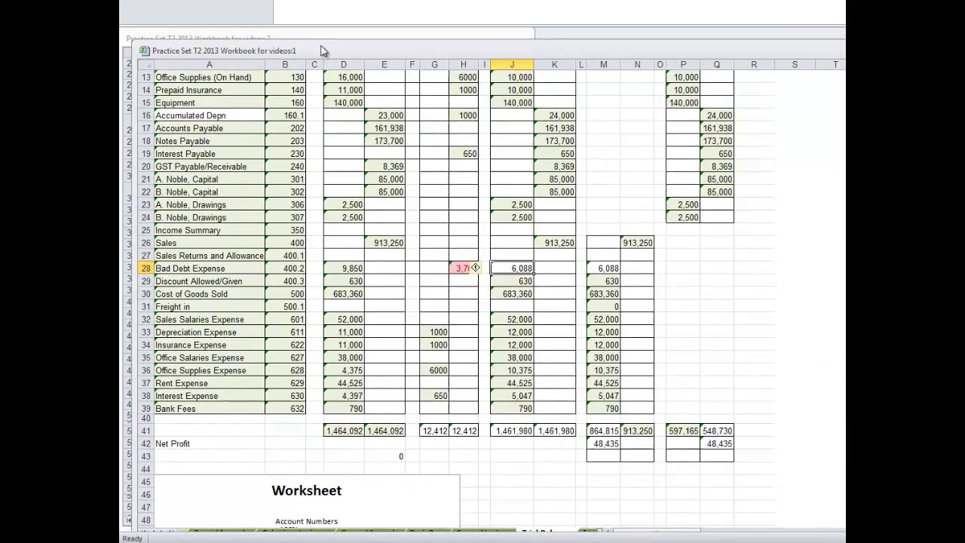
scroll(184, 395, up, 4)
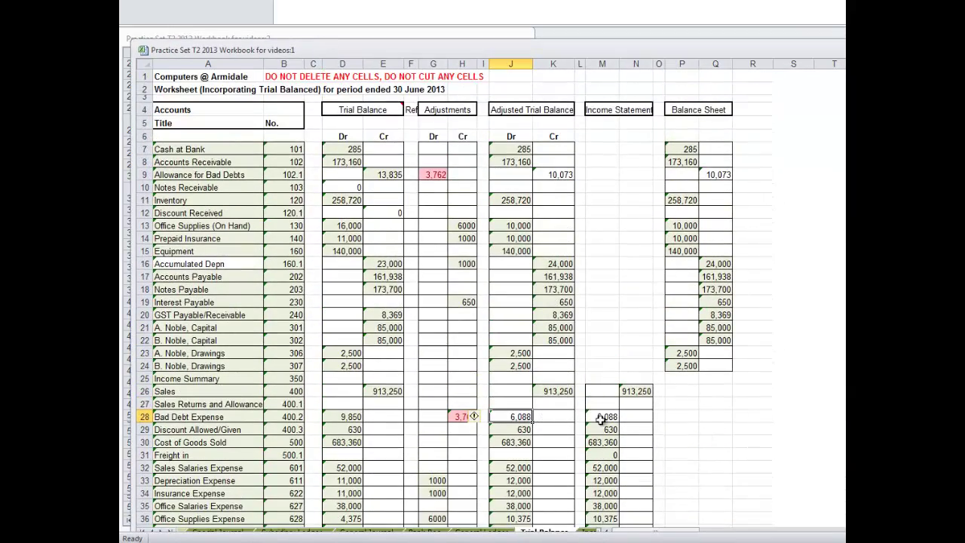
scroll(473, 416, down, 1)
scroll(473, 416, up, 1)
scroll(473, 417, down, 2)
scroll(474, 416, down, 2)
scroll(474, 417, up, 2)
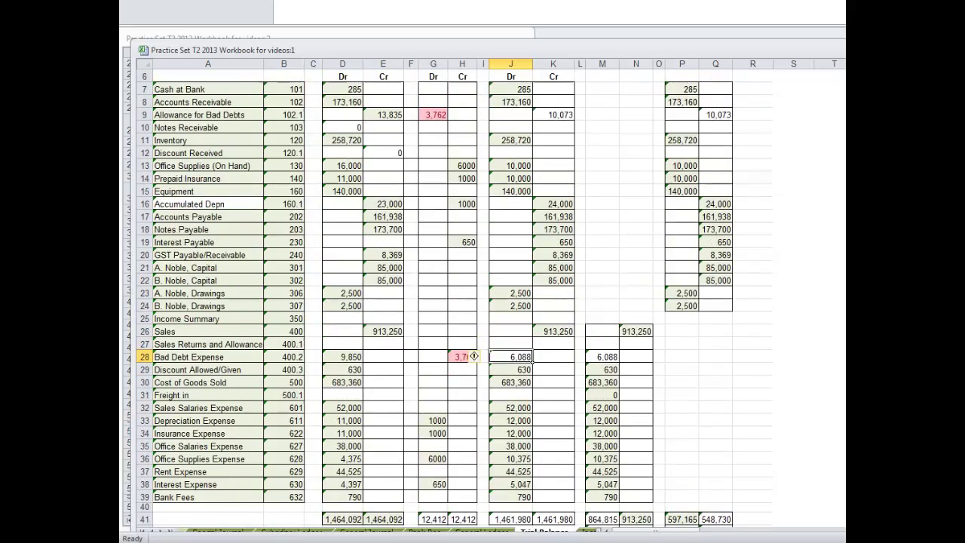
scroll(473, 416, up, 1)
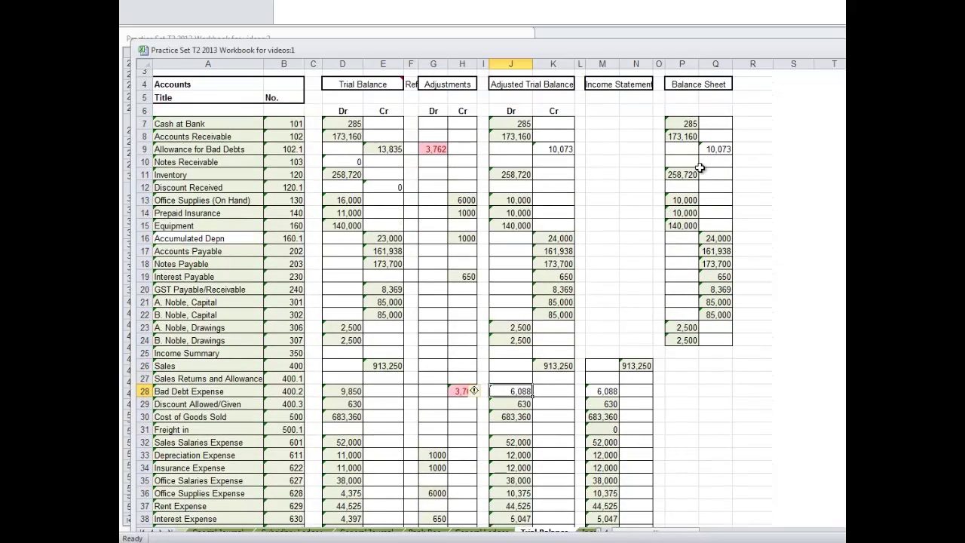
scroll(474, 390, down, 3)
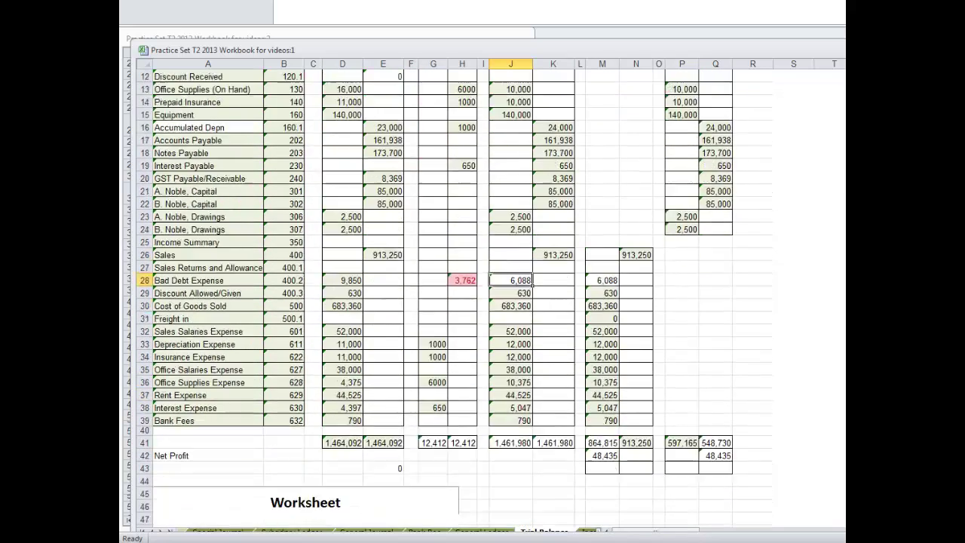
scroll(474, 391, down, 1)
scroll(473, 391, up, 2)
scroll(473, 391, up, 2)
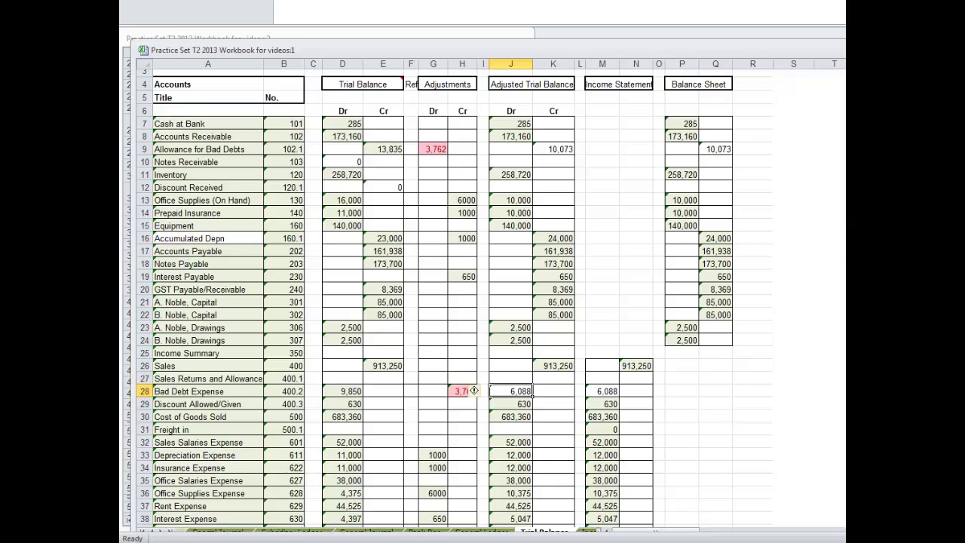
scroll(474, 391, down, 3)
scroll(473, 391, up, 1)
scroll(474, 391, up, 3)
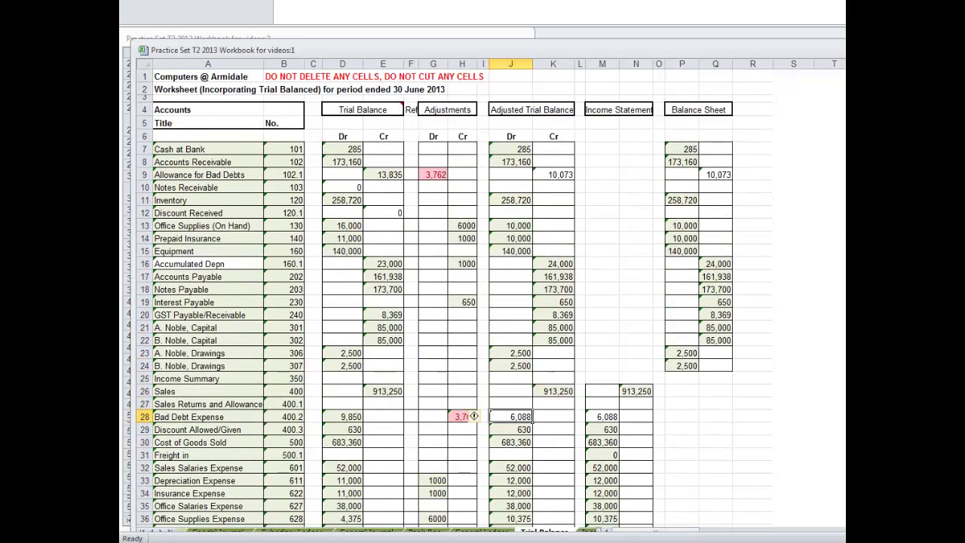
scroll(455, 299, down, 3)
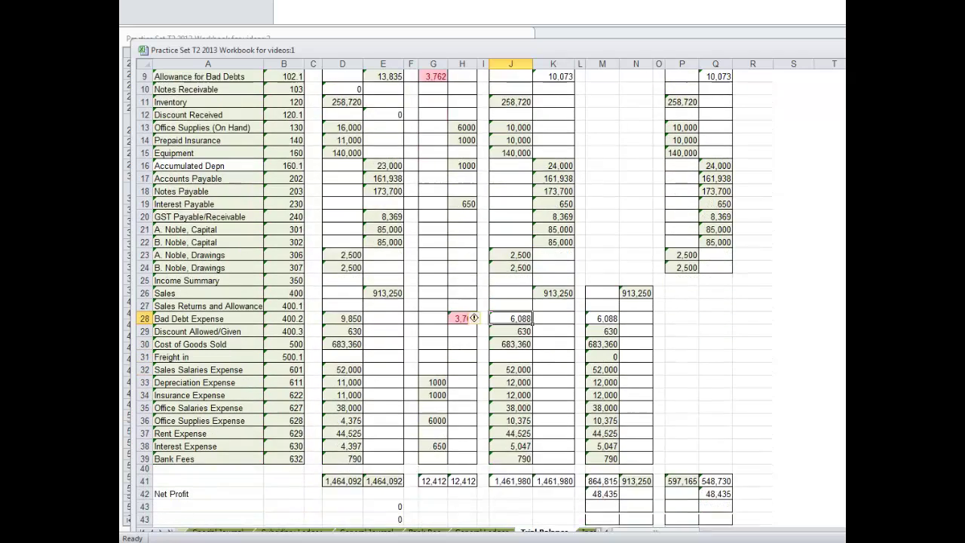
scroll(455, 298, down, 1)
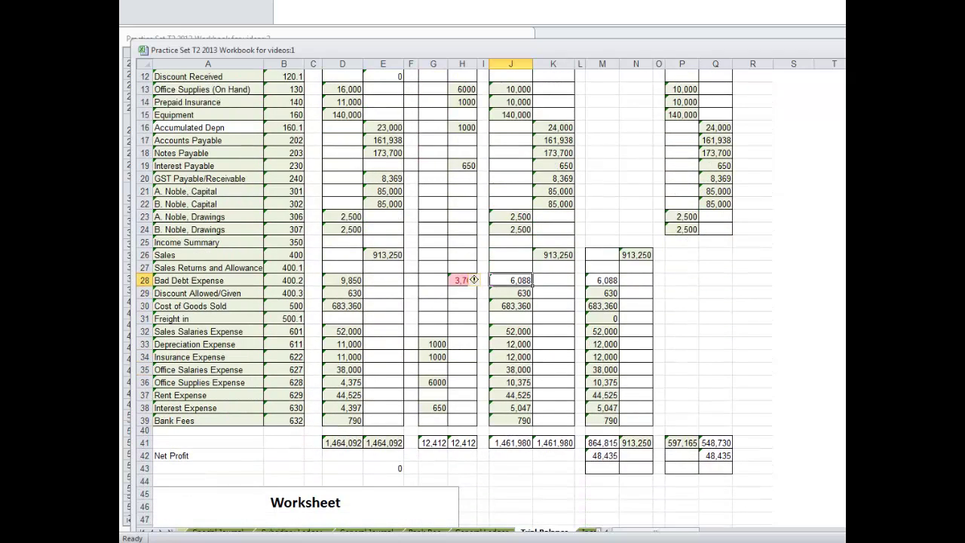
scroll(474, 280, down, 3)
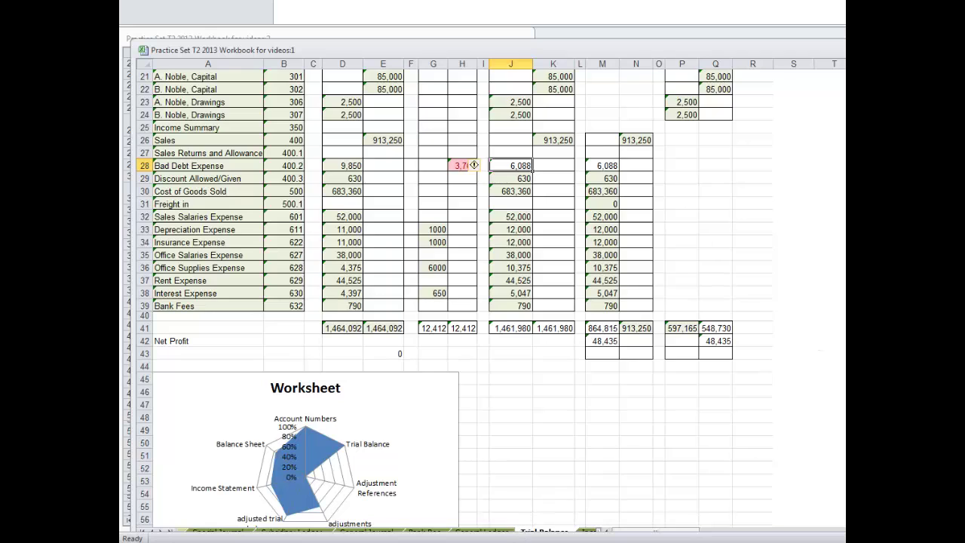
Total the income statement debit column in M43 with =SUM(M41:M42)
click(603, 355)
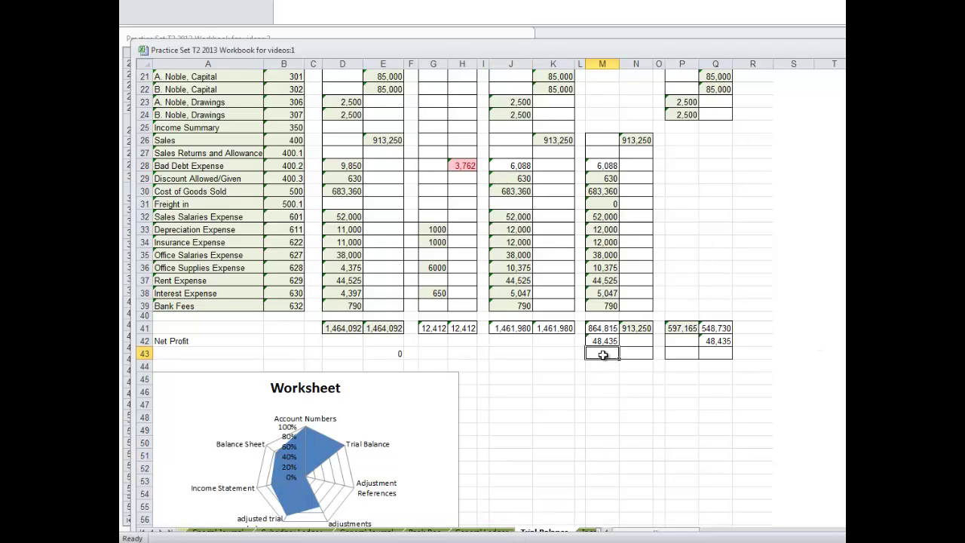
text(=sum()
text(()
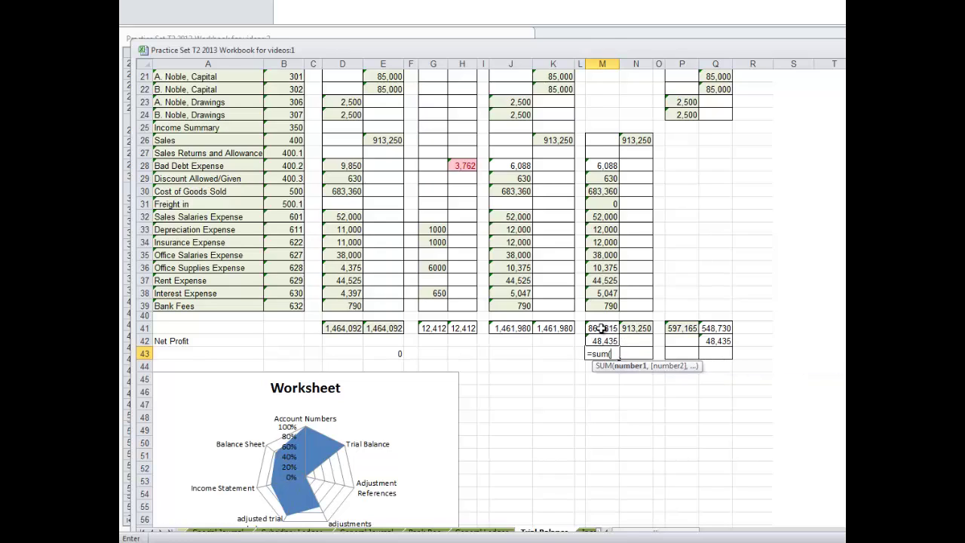
drag(601, 328, 601, 338)
text())
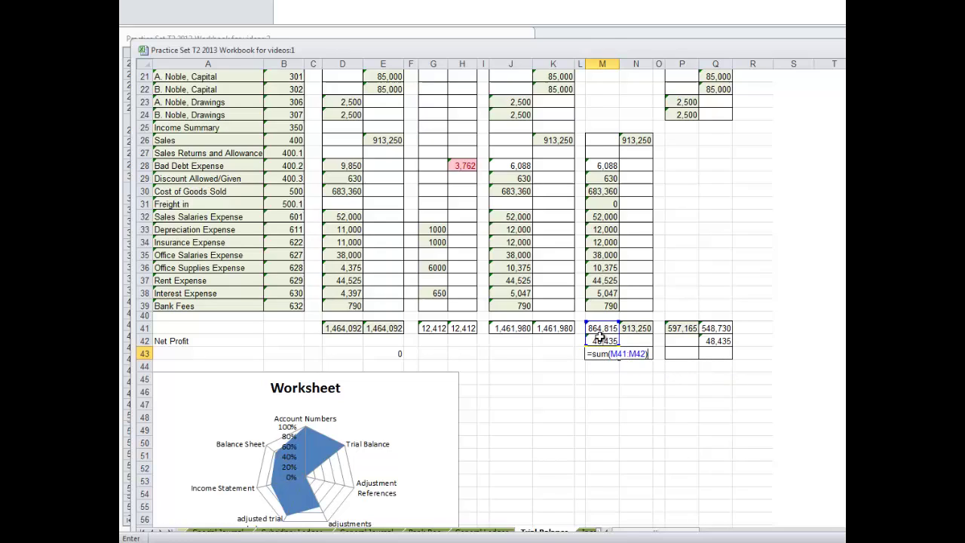
key(Return)
Copy the M43 total formula into N43, P43 and Q43
click(599, 353)
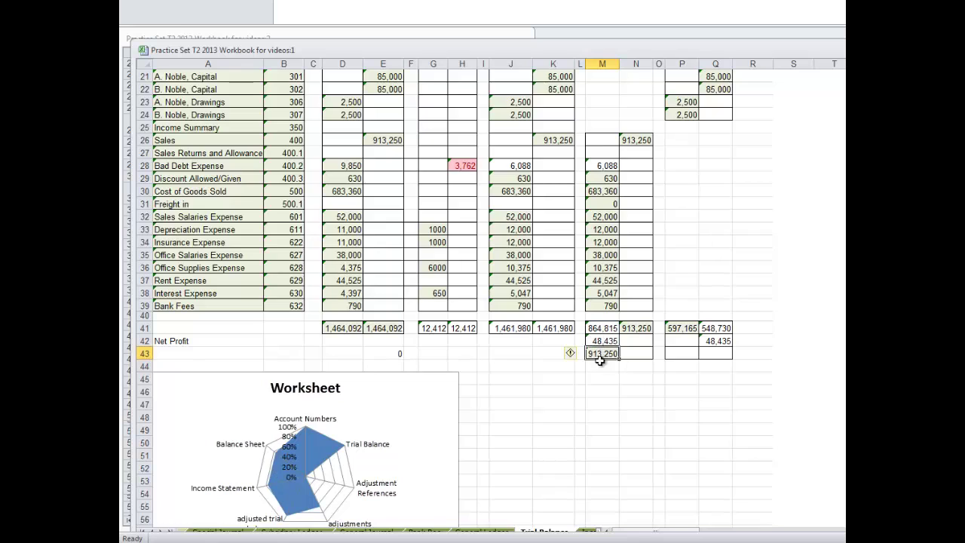
key(ctrl+c)
click(636, 354)
key(ctrl+v)
click(681, 354)
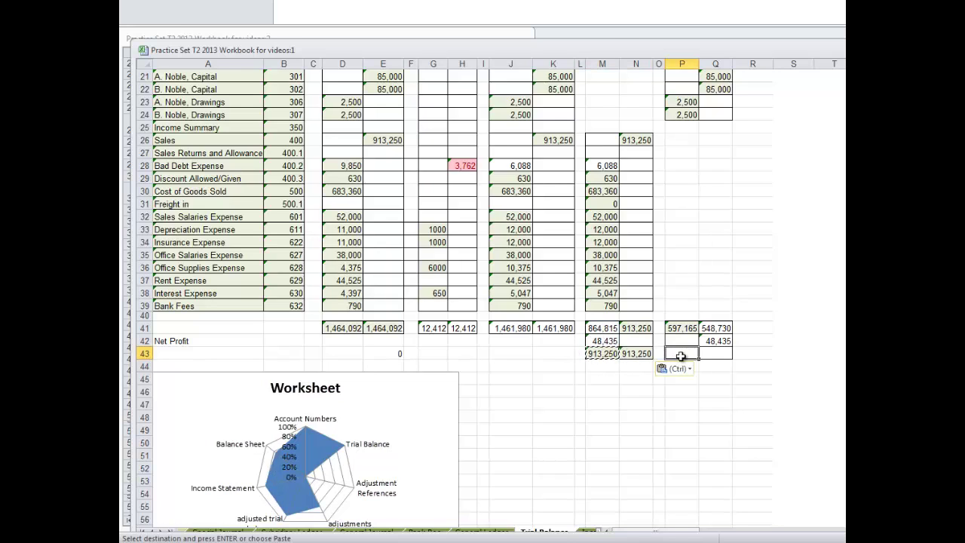
key(ctrl+v)
click(715, 354)
key(ctrl+v)
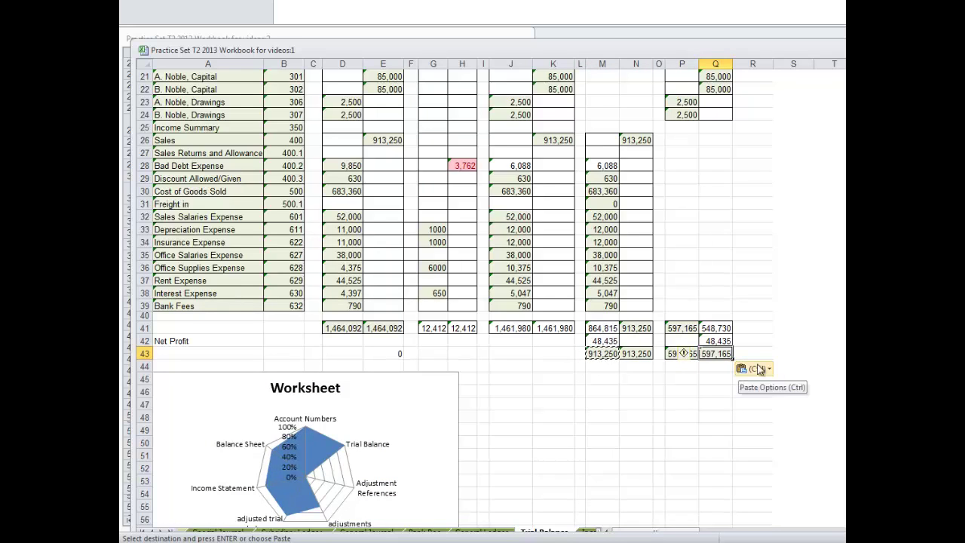
Scroll through the worksheet to check totals of 913,250 and 597,165 match
click(755, 395)
scroll(452, 302, up, 2)
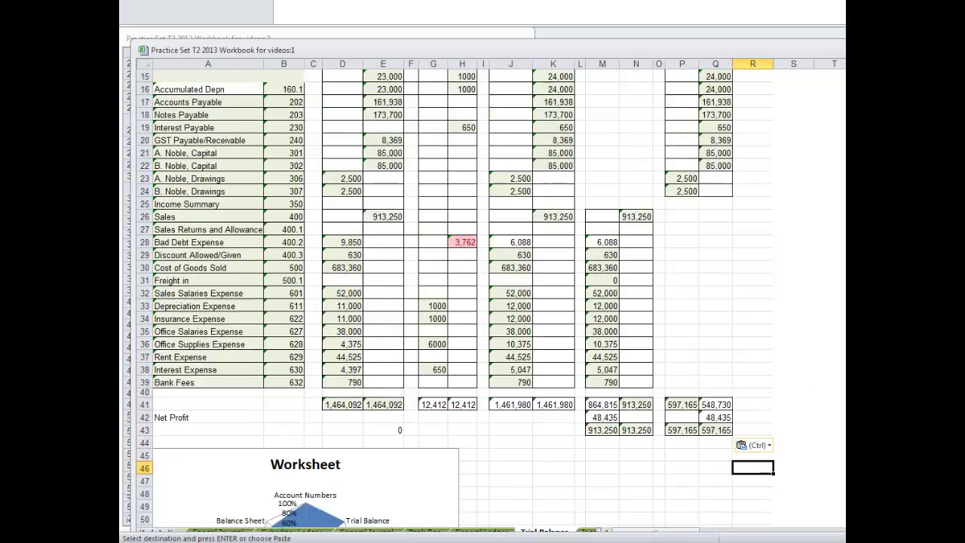
scroll(453, 301, up, 5)
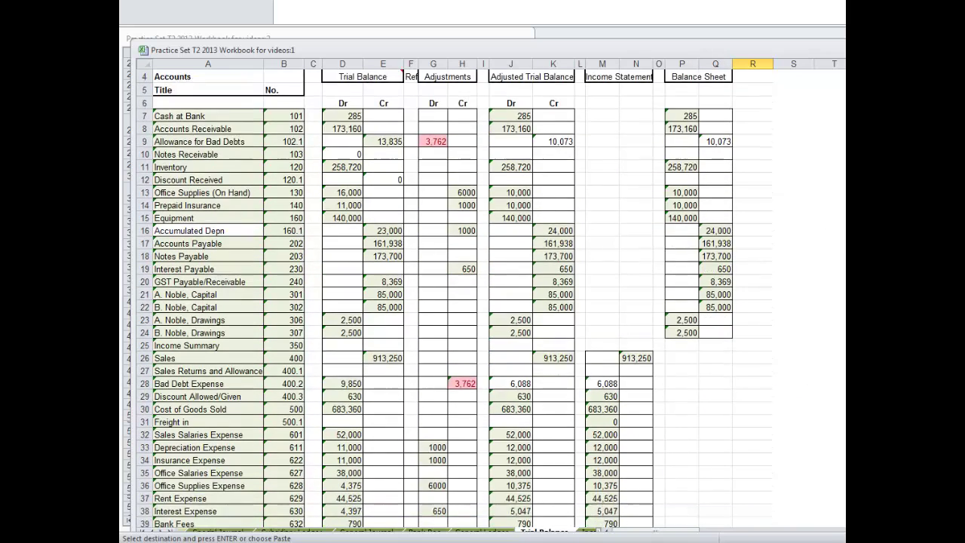
scroll(453, 302, down, 3)
scroll(452, 302, down, 1)
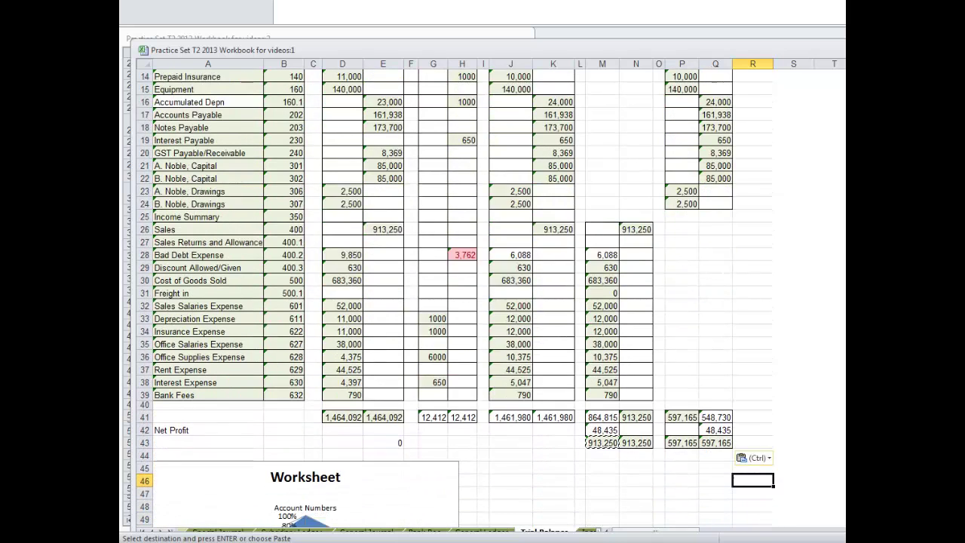
scroll(453, 301, down, 1)
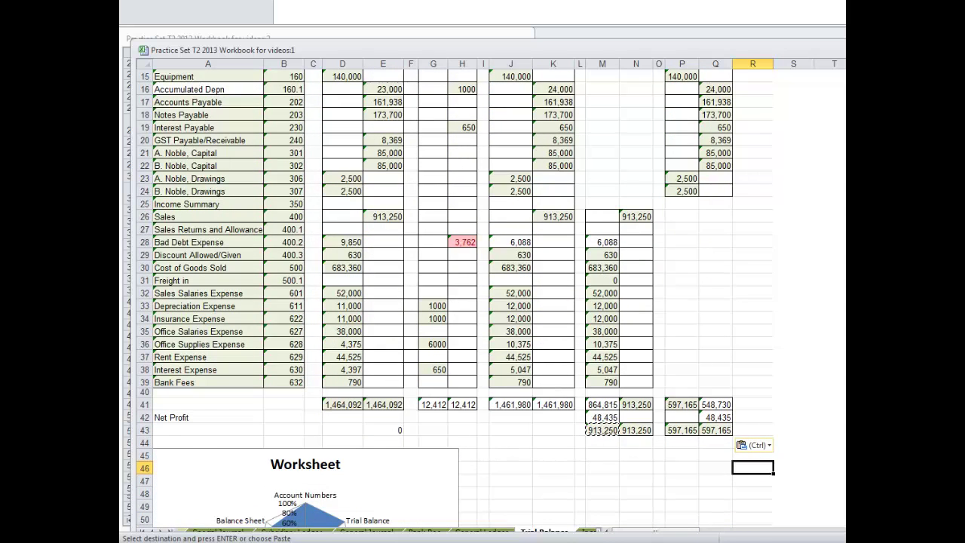